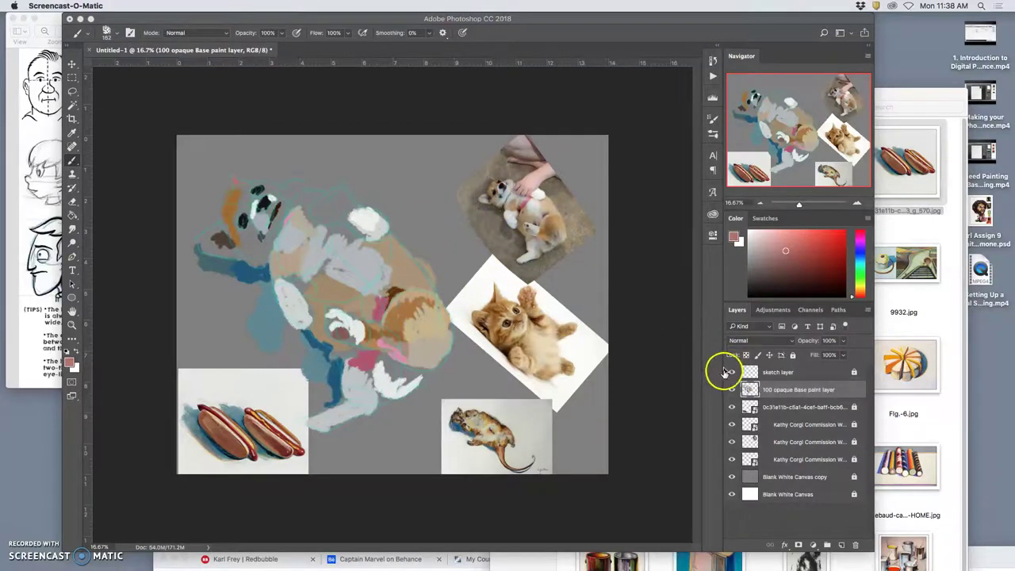
Hide and show the 100 opaque Base paint layer to compare the painting with the underlying sketch.
{"action": "left_click", "coordinate": [731, 389]}
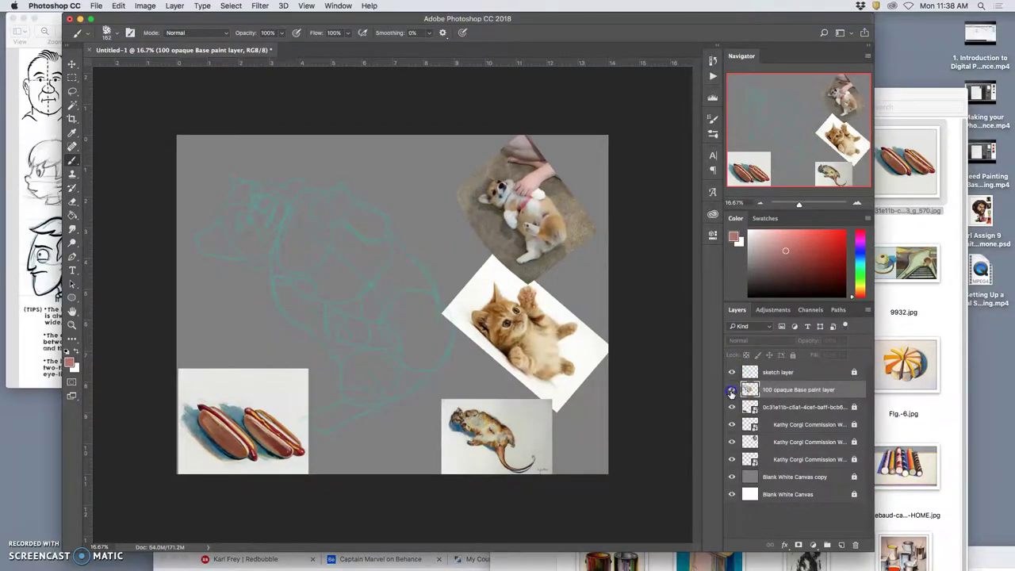
{"action": "left_click", "coordinate": [731, 389]}
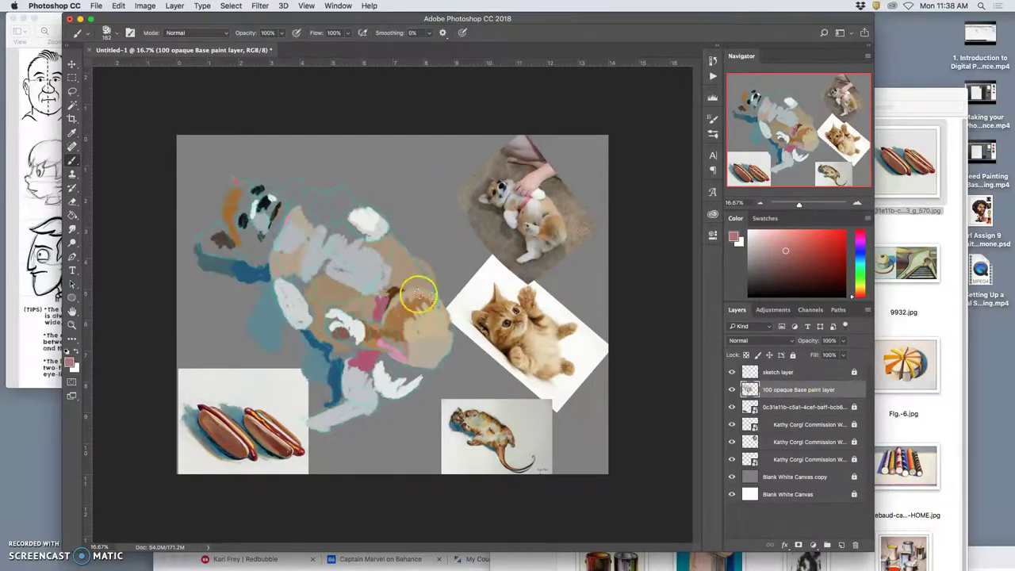
Paint white on the puppy's lower front leg and light grey along its cheek and neck, sampling colours from existing artwork.
{"action": "left_click", "coordinate": [514, 207], "text": "alt"}
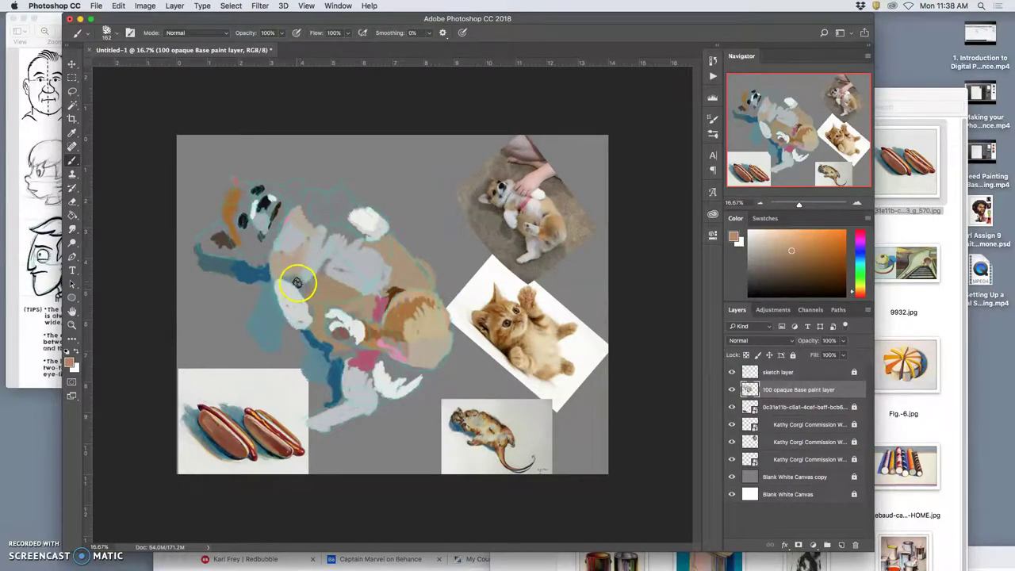
{"action": "left_click", "coordinate": [366, 227], "text": "alt"}
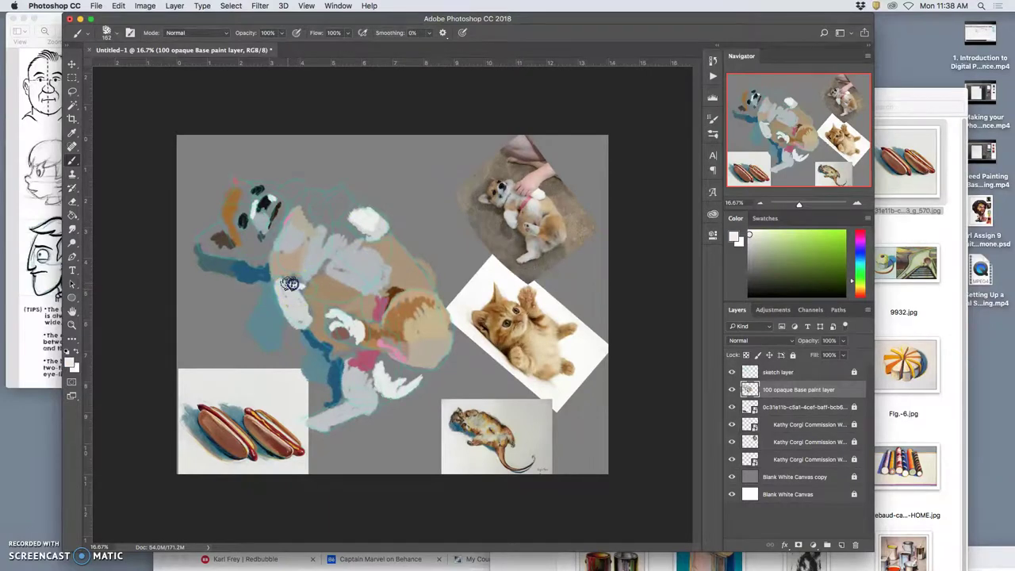
{"action": "mouse_move", "coordinate": [490, 186]}
{"action": "left_mouse_down"}
{"action": "mouse_move", "coordinate": [499, 182]}
{"action": "mouse_move", "coordinate": [505, 198]}
{"action": "left_mouse_up"}
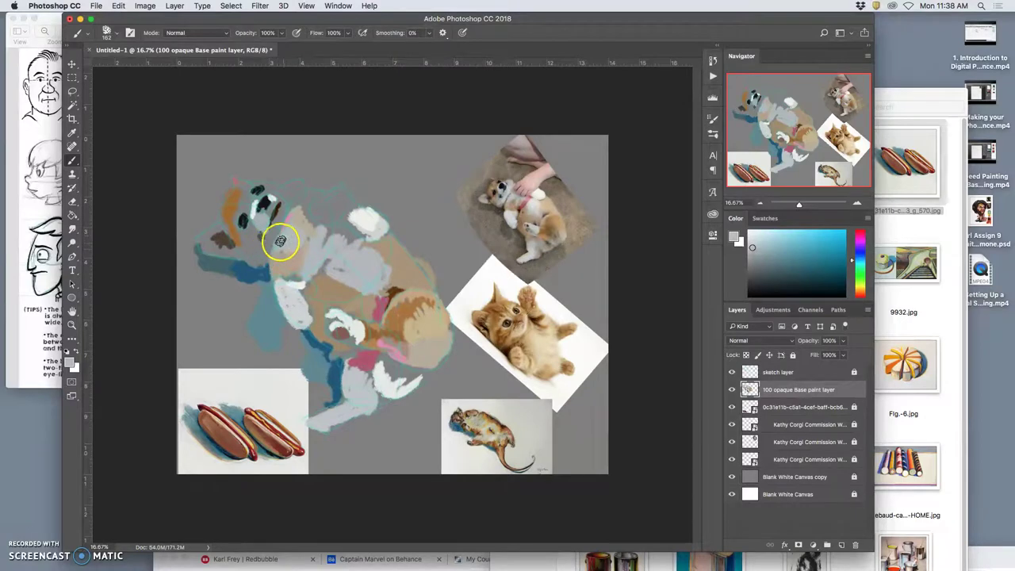
{"action": "left_click_drag", "start_coordinate": [264, 249], "coordinate": [258, 255]}
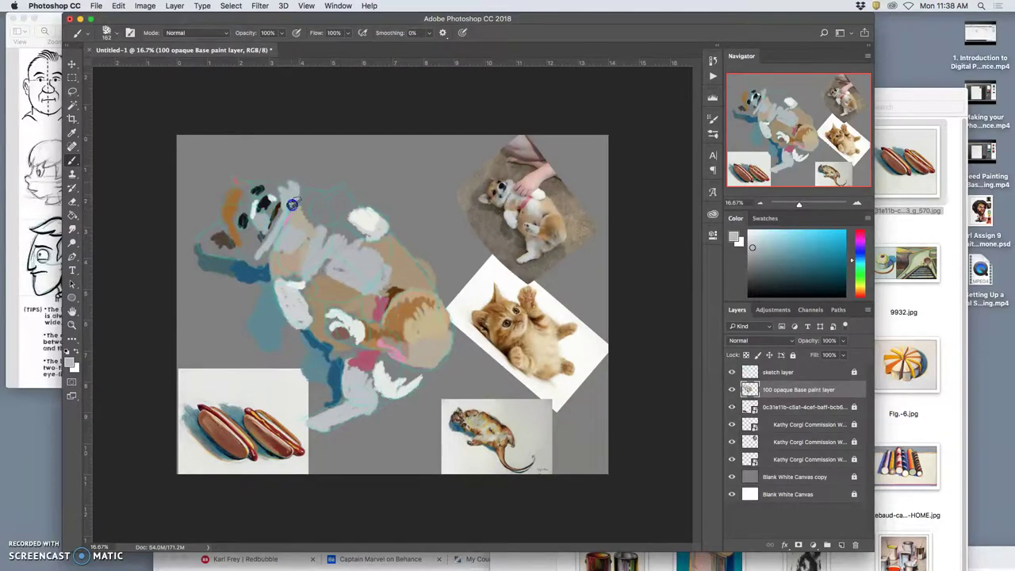
Paint brownish tan over the puppy's forehead and brow with colours sampled from the head in the corgi photo.
{"action": "left_click_drag", "start_coordinate": [492, 179], "coordinate": [497, 180]}
{"action": "left_click", "coordinate": [323, 197]}
{"action": "mouse_move", "coordinate": [323, 198]}
{"action": "left_mouse_down"}
{"action": "mouse_move", "coordinate": [246, 190]}
{"action": "mouse_move", "coordinate": [272, 170]}
{"action": "mouse_move", "coordinate": [261, 185]}
{"action": "left_mouse_up"}
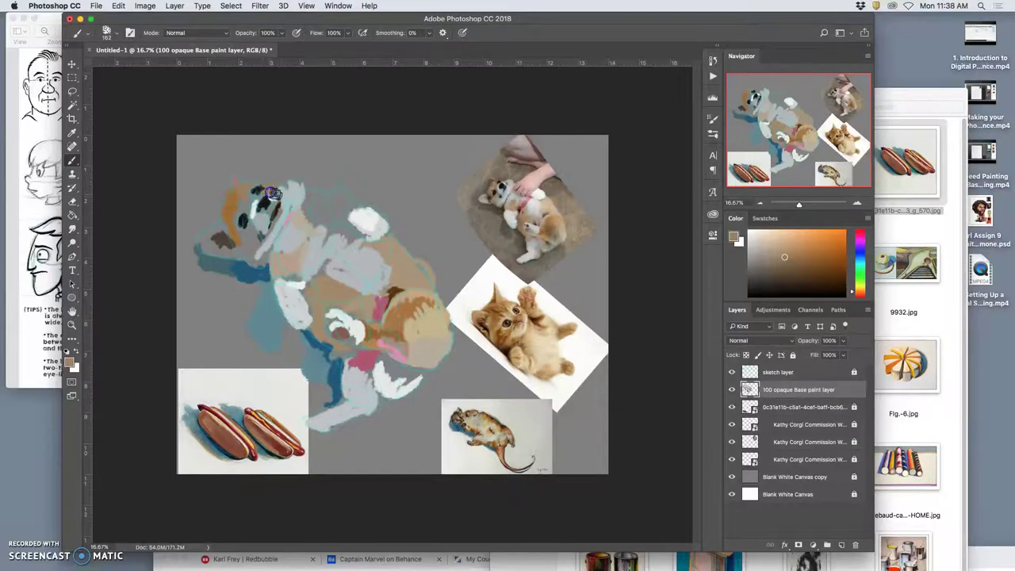
{"action": "left_click", "coordinate": [495, 189], "text": "alt"}
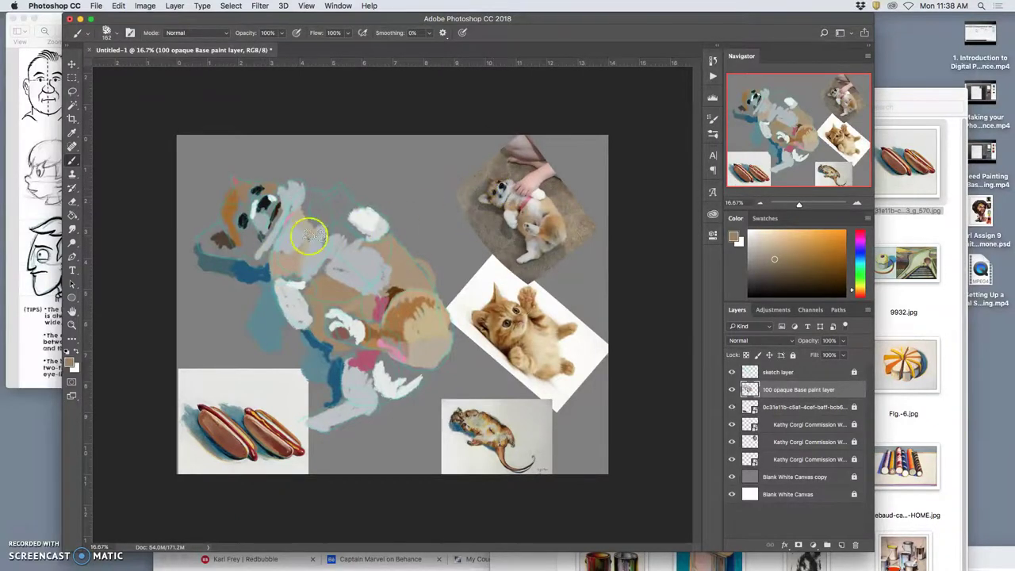
{"action": "left_click", "coordinate": [238, 204]}
Paint light beige strokes on the puppy's flank and rump with a colour sampled from the corgi photo.
{"action": "left_click", "coordinate": [568, 212], "text": "alt"}
{"action": "left_click", "coordinate": [364, 250]}
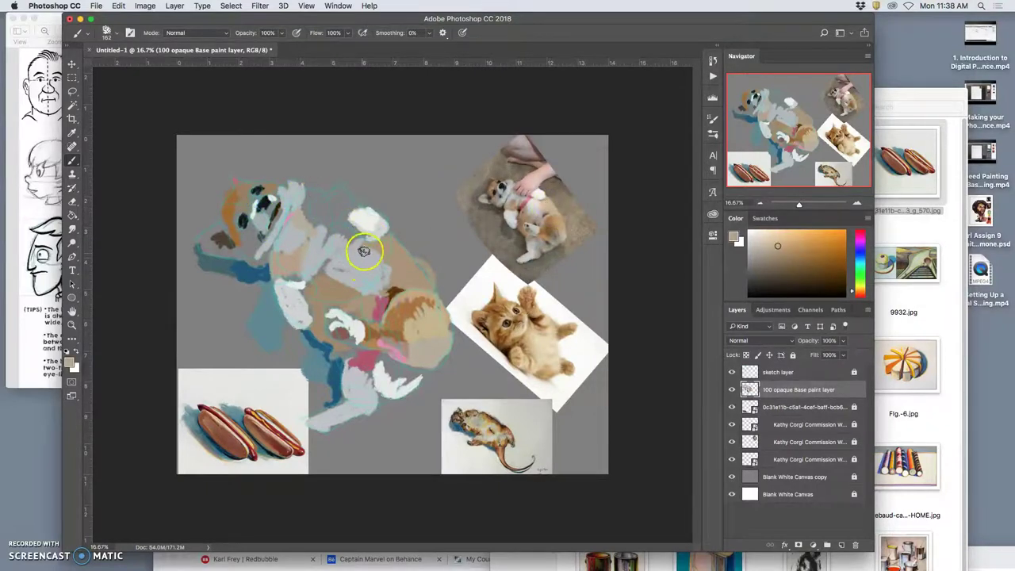
{"action": "left_click", "coordinate": [406, 263]}
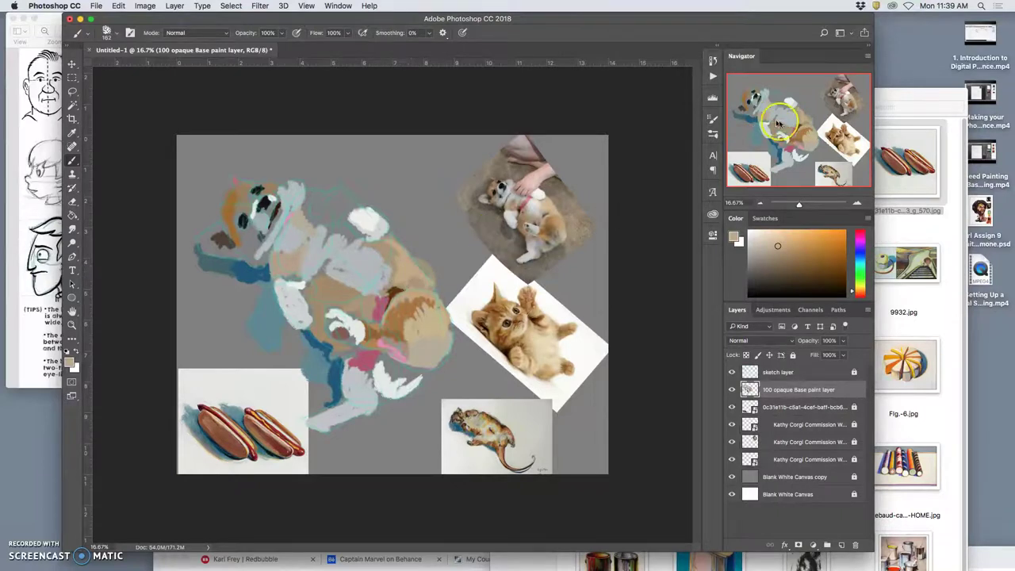
{"action": "left_click", "coordinate": [444, 344]}
Fill the inside of the puppy's hind paw with grey-brown sampled from the carpet in the corgi photo.
{"action": "left_click", "coordinate": [557, 249], "text": "alt"}
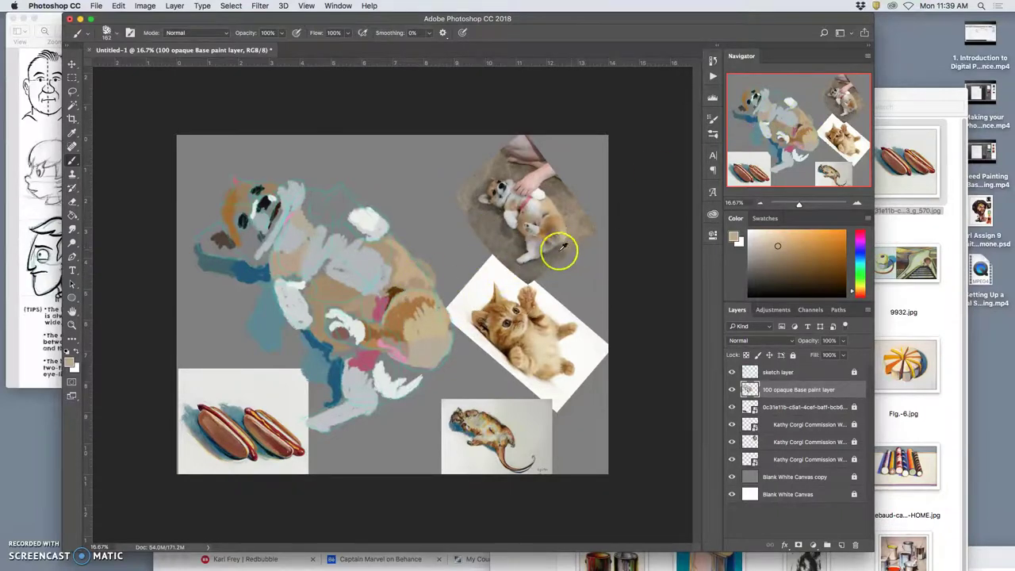
{"action": "left_click", "coordinate": [369, 379]}
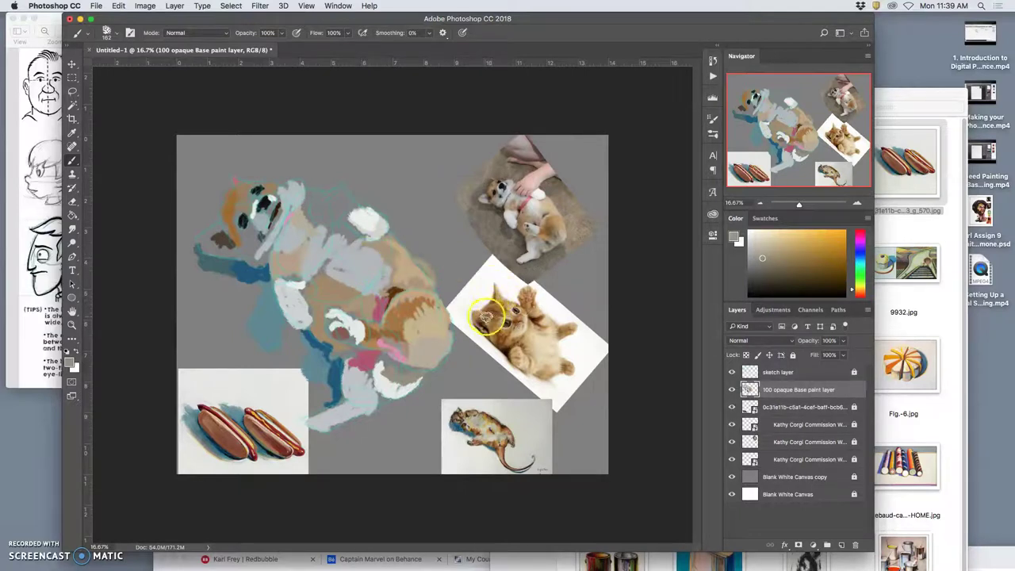
{"action": "mouse_move", "coordinate": [357, 339]}
{"action": "left_mouse_down"}
{"action": "mouse_move", "coordinate": [335, 256]}
{"action": "mouse_move", "coordinate": [333, 264]}
{"action": "left_mouse_up"}
Extend the puppy's raised front leg with white and light grey, and add beige strokes beneath it.
{"action": "left_click", "coordinate": [537, 199], "text": "alt"}
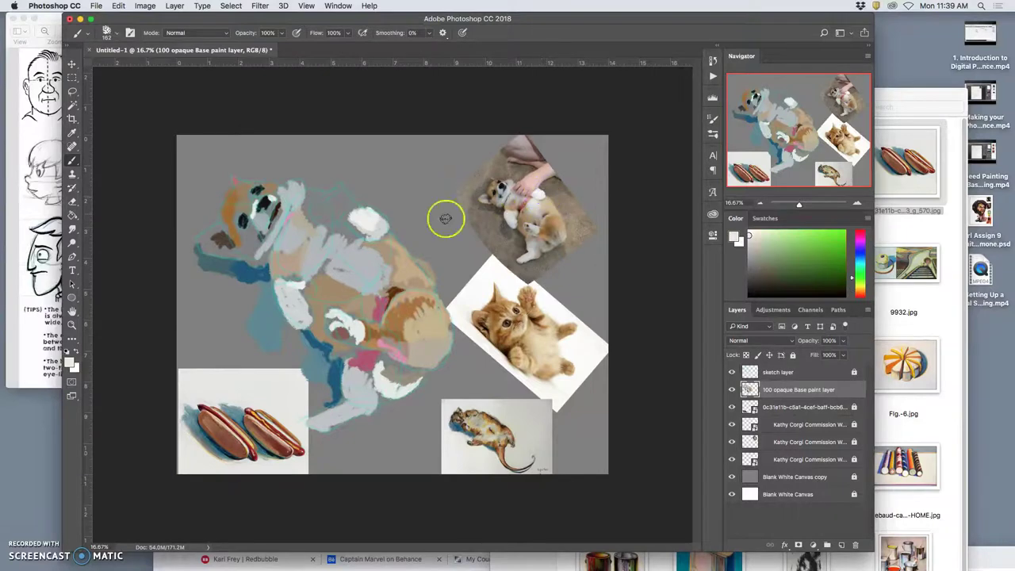
{"action": "mouse_move", "coordinate": [343, 207]}
{"action": "left_mouse_down"}
{"action": "mouse_move", "coordinate": [374, 228]}
{"action": "mouse_move", "coordinate": [349, 226]}
{"action": "left_mouse_up"}
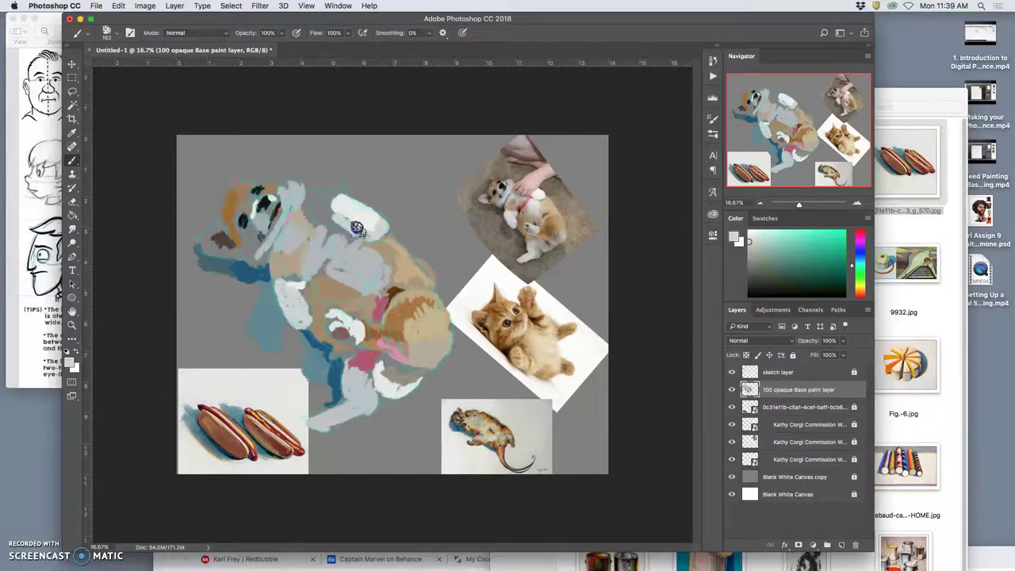
{"action": "left_click", "coordinate": [396, 262], "text": "alt"}
{"action": "left_click", "coordinate": [345, 220]}
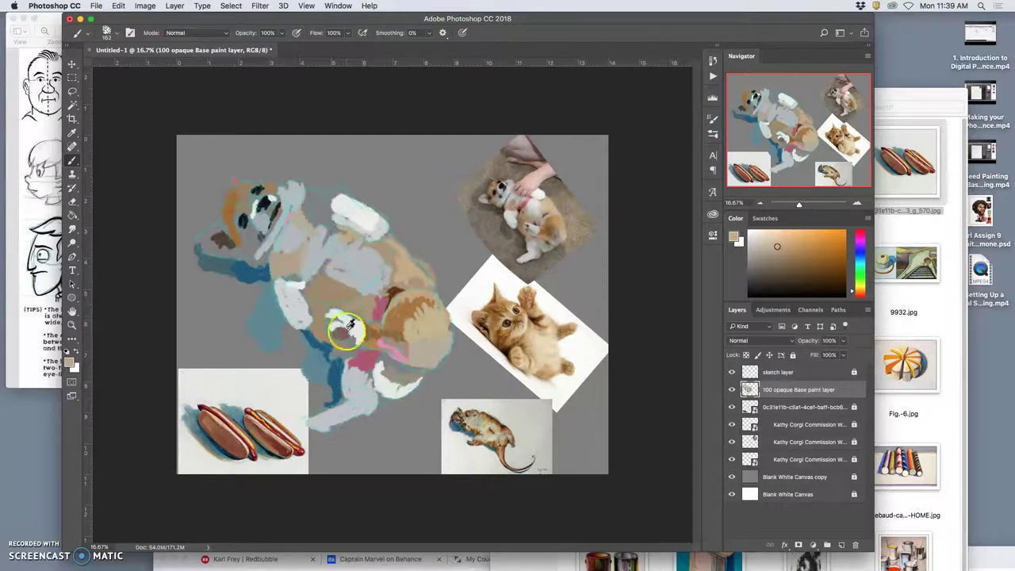
Paint light blue-grey strokes on the puppy's chest and a brown-grey shadow beneath the raised front leg.
{"action": "left_click", "coordinate": [351, 372], "text": "alt"}
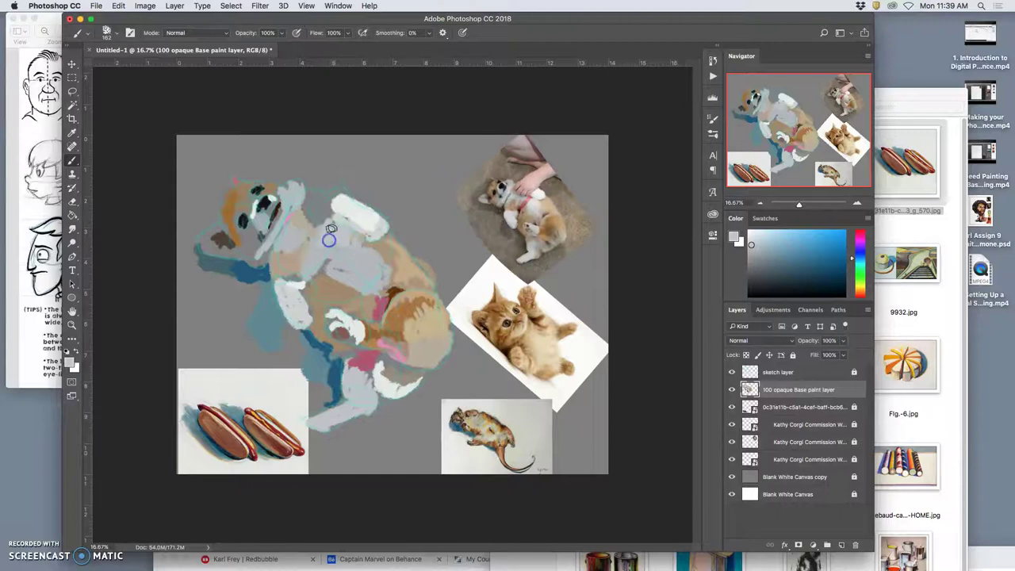
{"action": "left_click", "coordinate": [387, 249]}
{"action": "left_click", "coordinate": [383, 253], "text": "alt"}
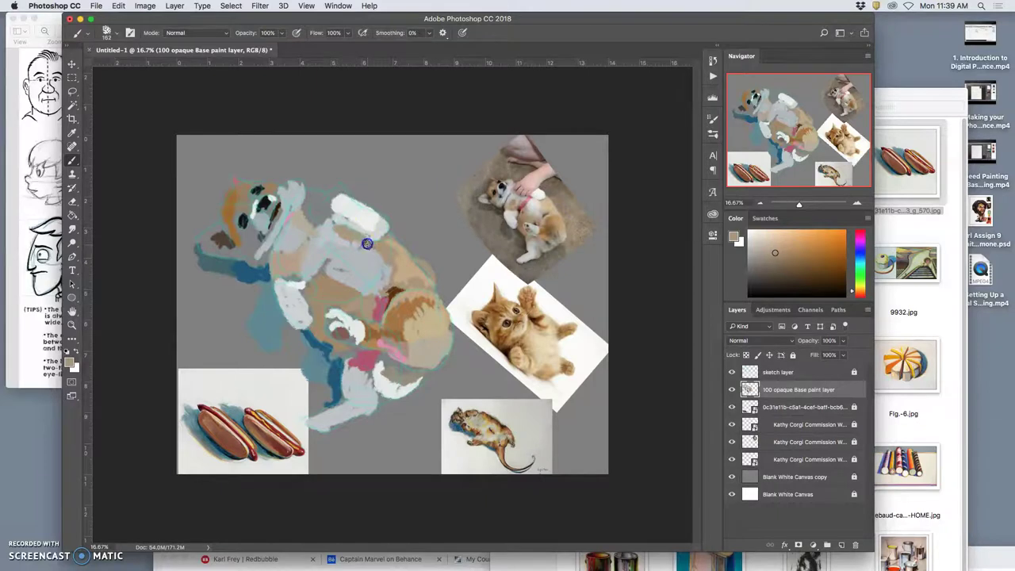
{"action": "left_click", "coordinate": [420, 218]}
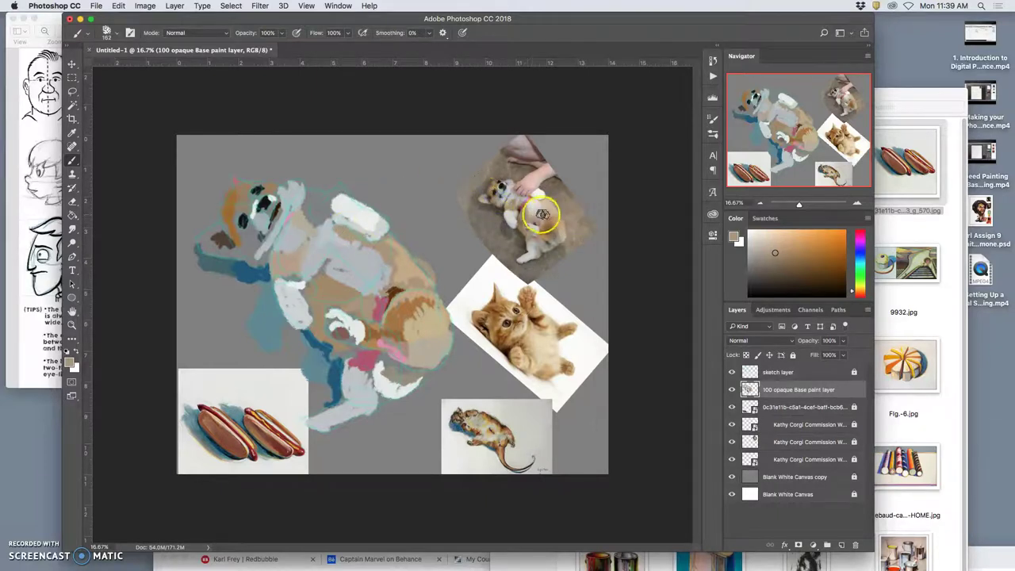
Flip the whole canvas horizontally to check the drawing in mirror view.
{"action": "left_click", "coordinate": [146, 6]}
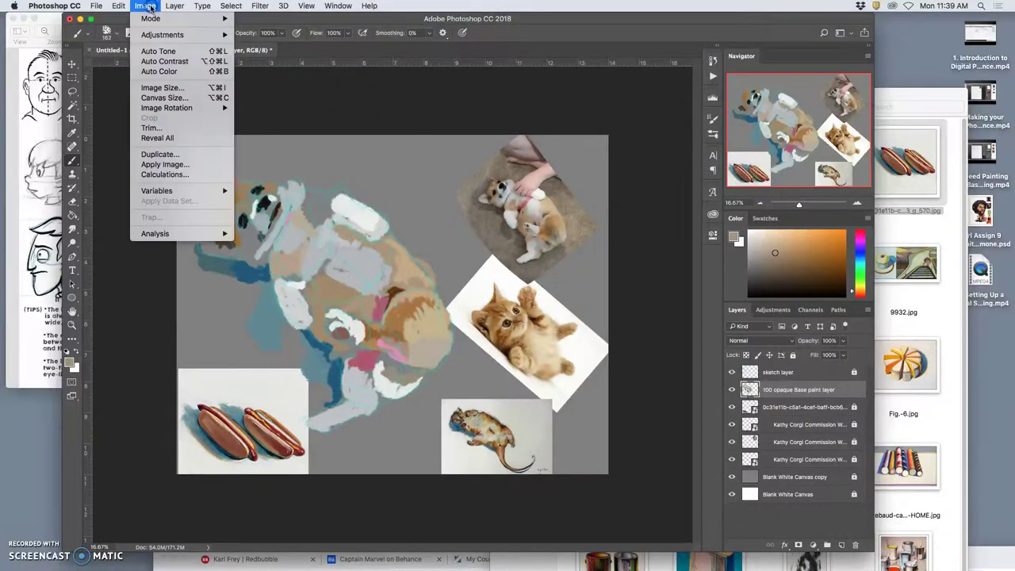
{"action": "left_click", "coordinate": [167, 107]}
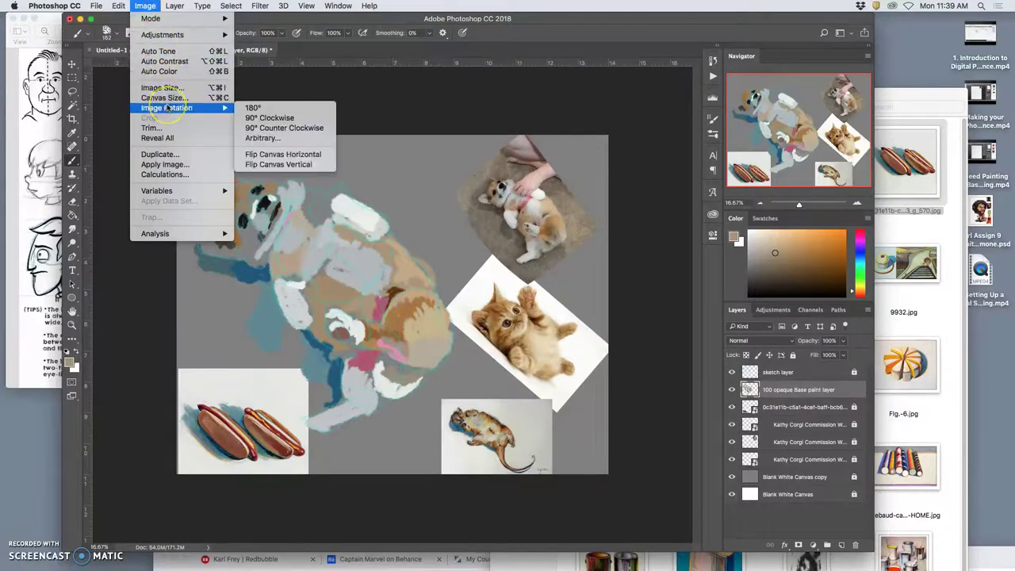
{"action": "left_click", "coordinate": [399, 100]}
{"action": "left_click", "coordinate": [146, 6]}
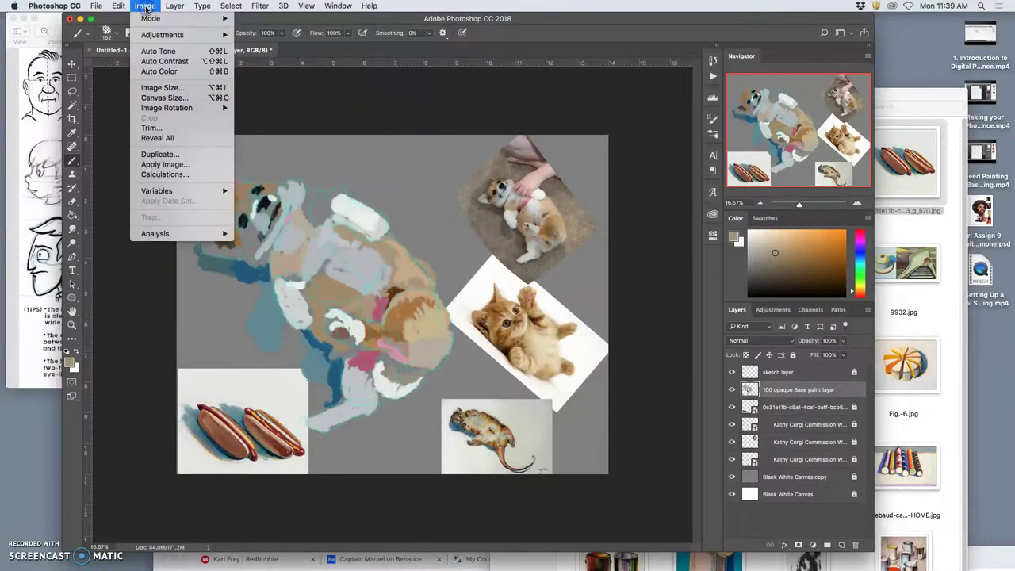
{"action": "left_click", "coordinate": [152, 109]}
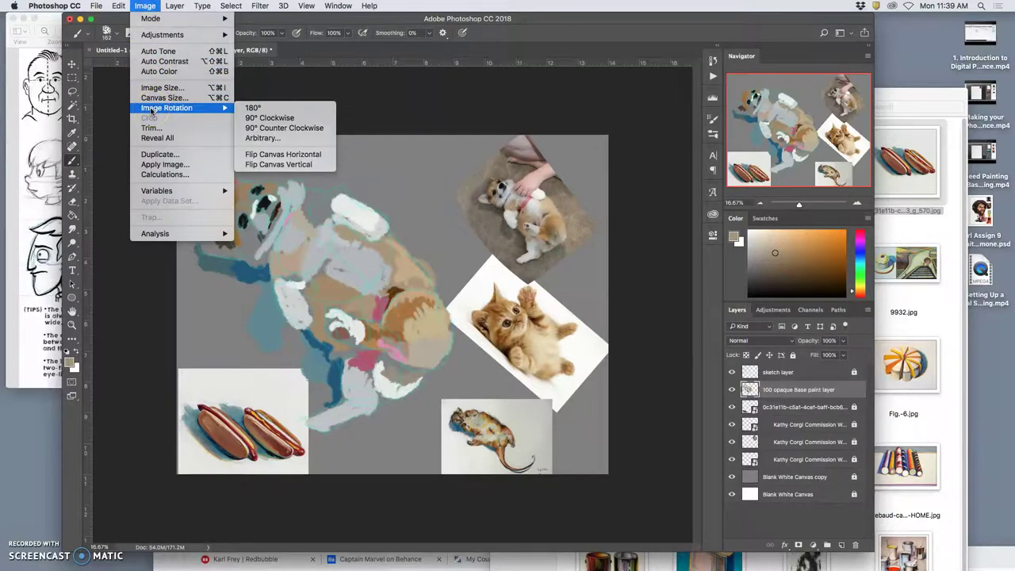
{"action": "left_click", "coordinate": [283, 154]}
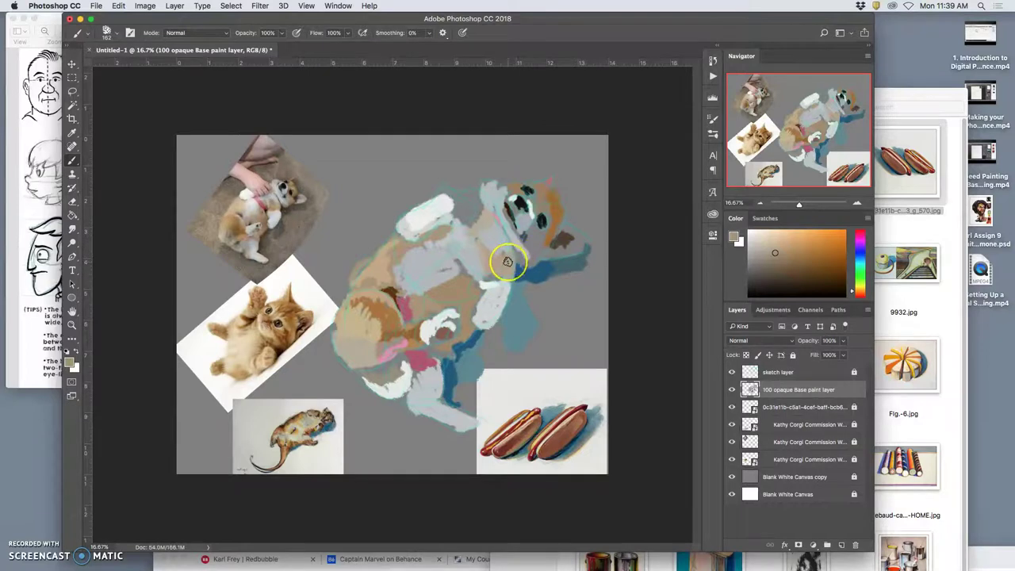
Undo the canvas flip, then mirror the canvas horizontally once more and return it to its original orientation.
{"action": "key", "text": "super+z"}
{"action": "key", "text": "super+z"}
{"action": "key", "text": "super+z"}
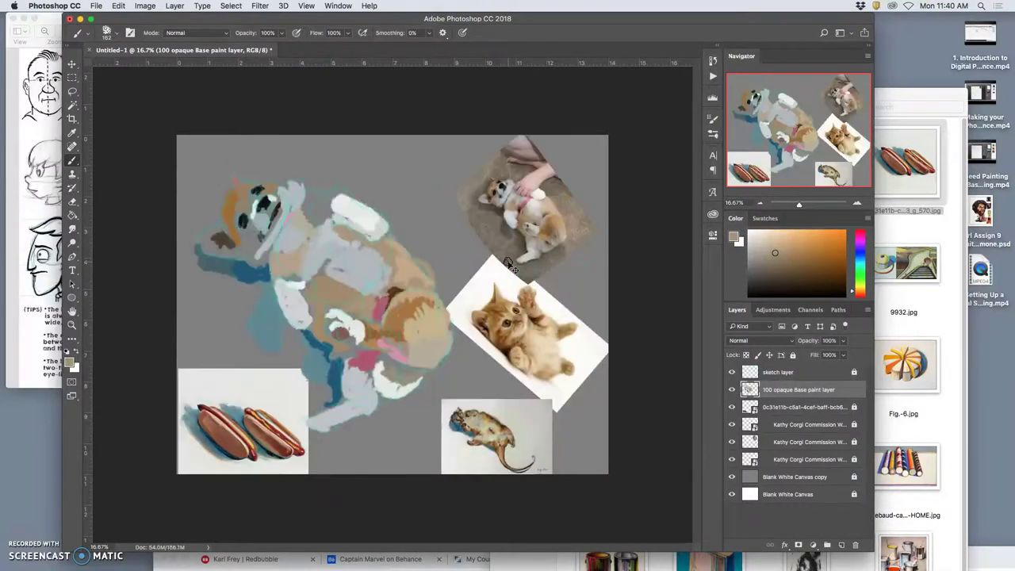
{"action": "key", "text": "ctrl+shift+h"}
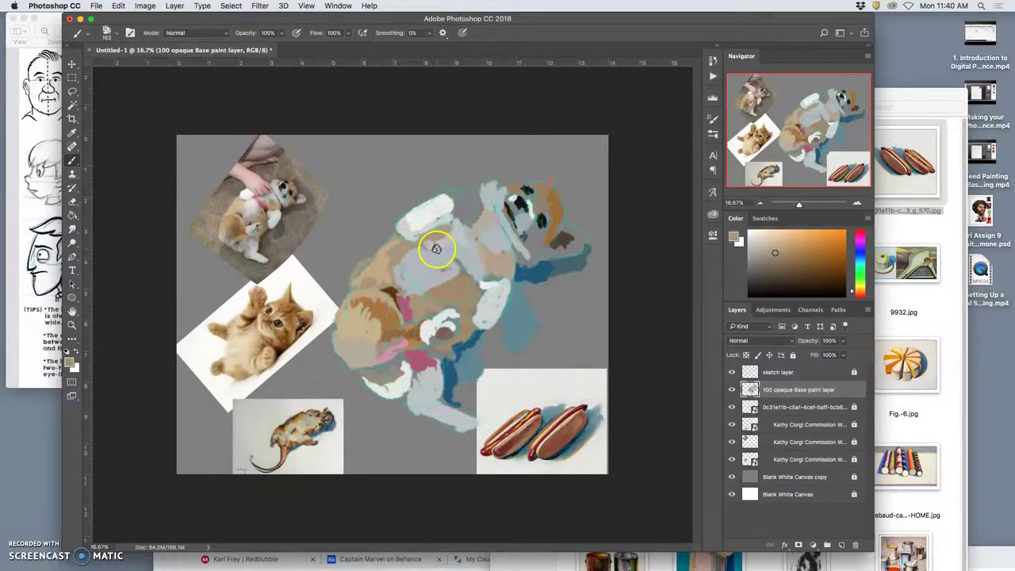
{"action": "key", "text": "ctrl+shift+h"}
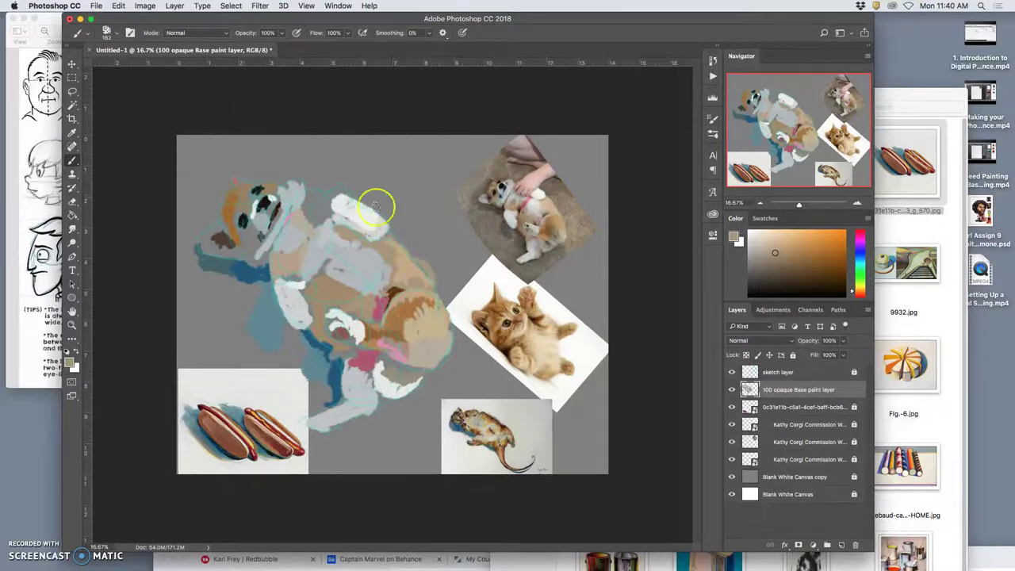
Shade the puppy's neck with a sampled warm grey and a darker neutral grey.
{"action": "left_click", "coordinate": [515, 205], "text": "alt"}
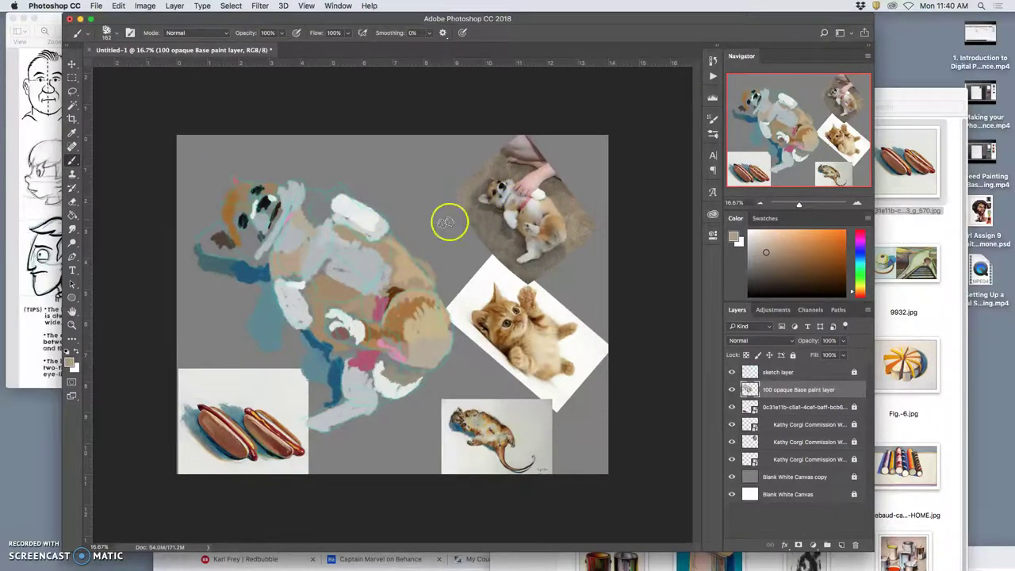
{"action": "left_click", "coordinate": [289, 261]}
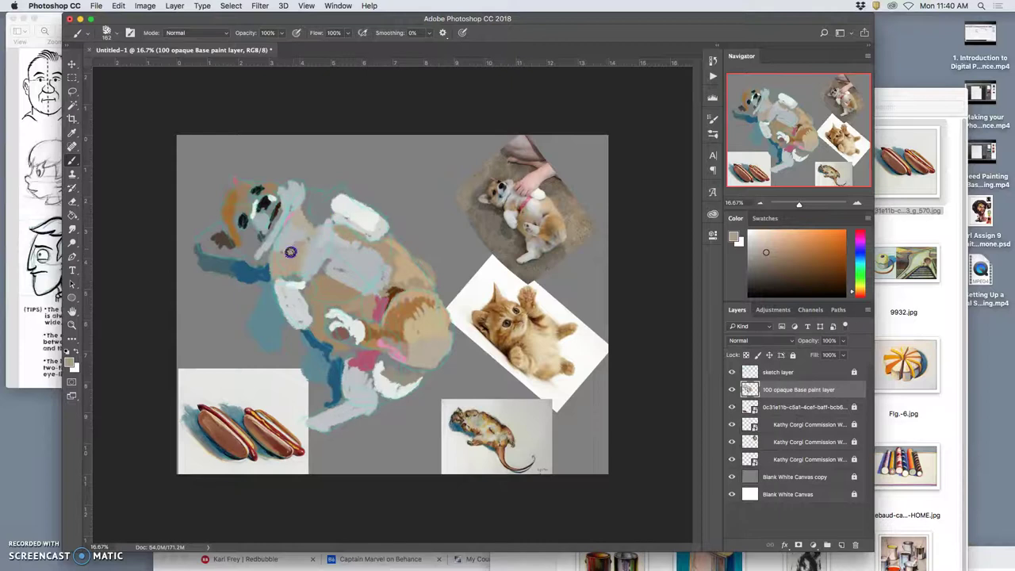
{"action": "left_click", "coordinate": [324, 265], "text": "alt"}
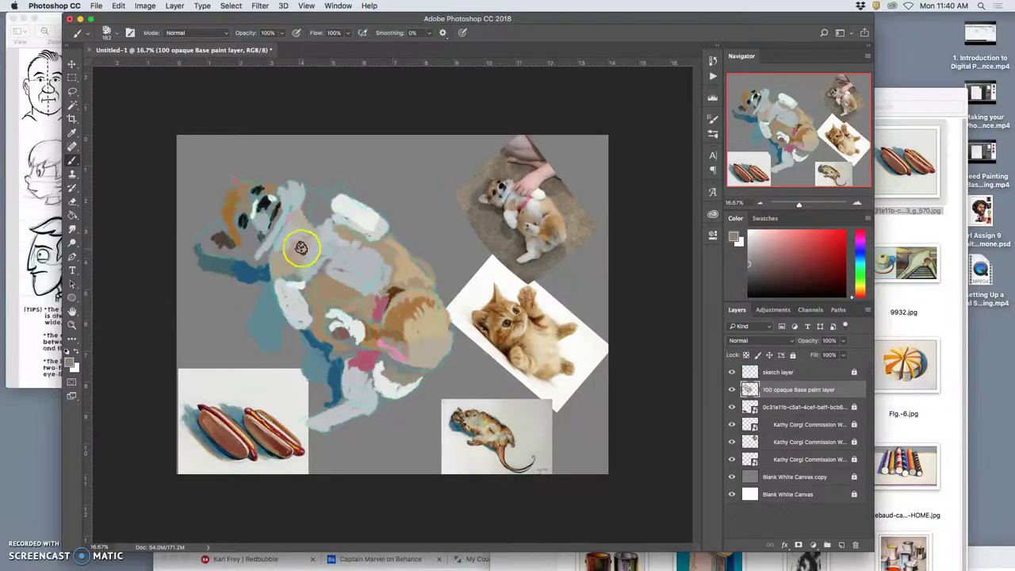
{"action": "left_click_drag", "start_coordinate": [283, 253], "coordinate": [278, 258]}
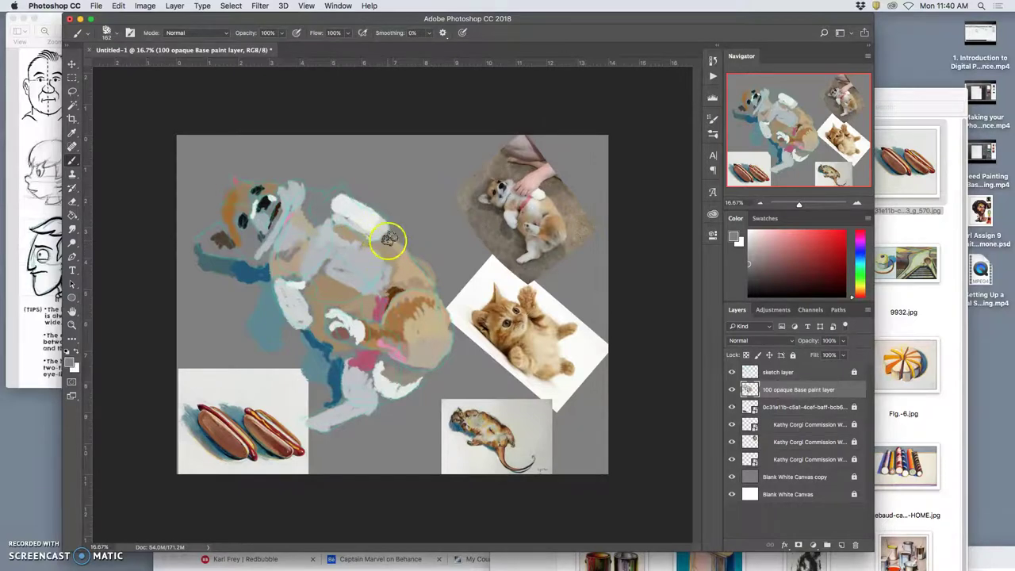
Paint grey sampled from the corgi photo along the puppy's cheek and jaw, and add white strokes beside the muzzle.
{"action": "left_click", "coordinate": [498, 199], "text": "alt"}
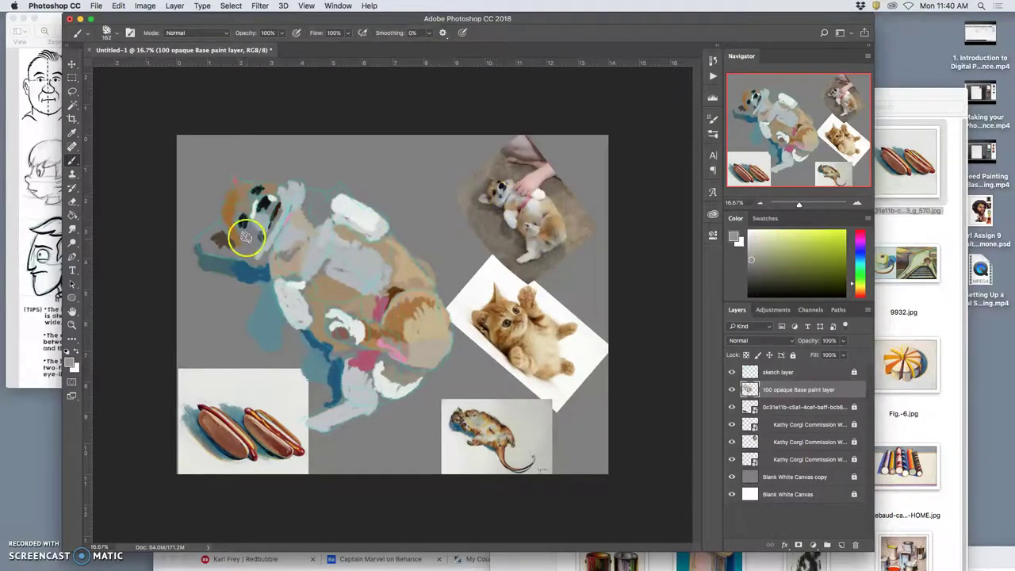
{"action": "mouse_move", "coordinate": [247, 236]}
{"action": "left_mouse_down"}
{"action": "mouse_move", "coordinate": [249, 247]}
{"action": "mouse_move", "coordinate": [255, 241]}
{"action": "left_mouse_up"}
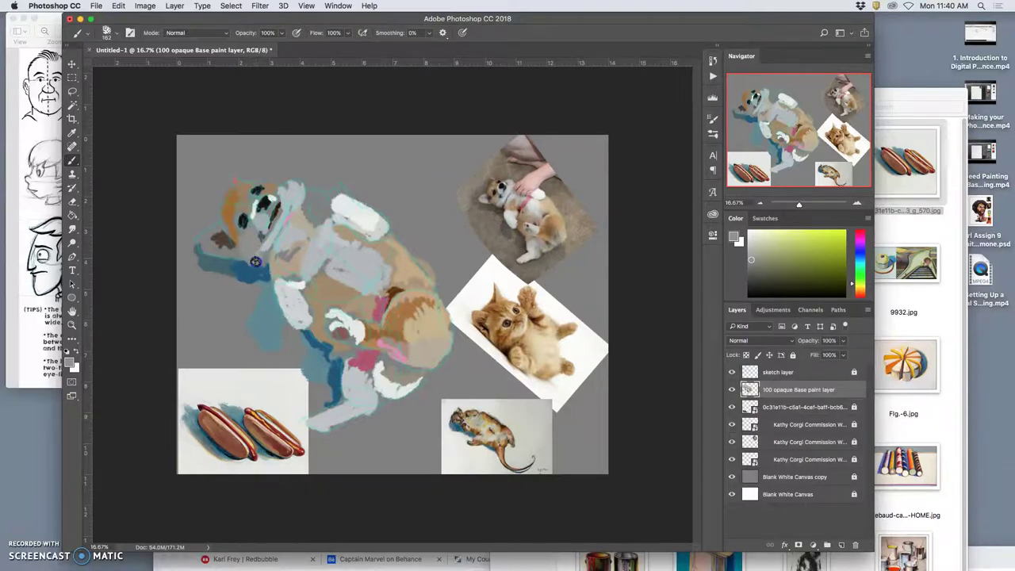
{"action": "left_click", "coordinate": [288, 283], "text": "alt"}
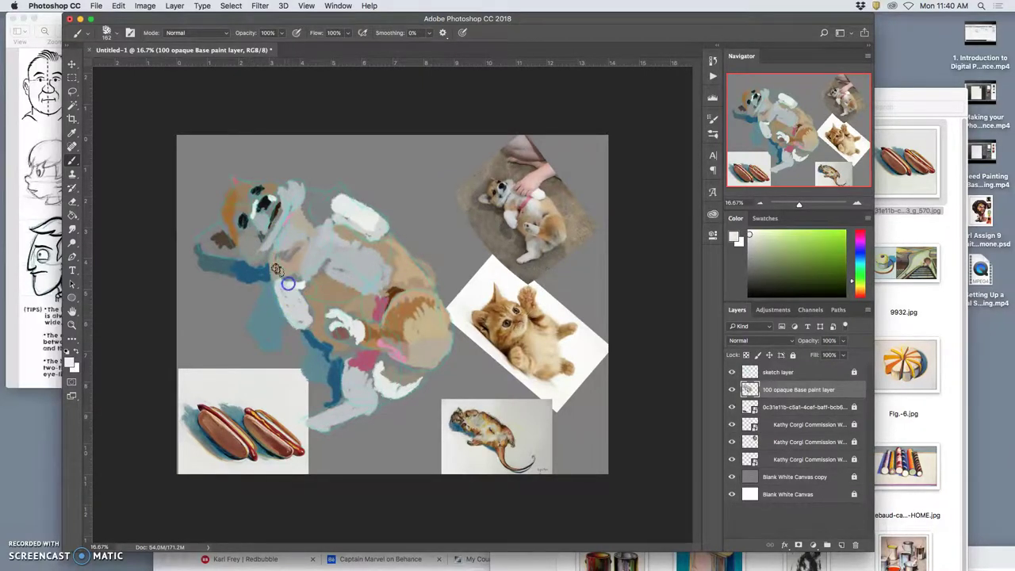
{"action": "left_click_drag", "start_coordinate": [247, 233], "coordinate": [250, 238]}
Paint light grey on the puppy's chin and around both ears with a colour sampled from the corgi photo.
{"action": "left_click", "coordinate": [516, 184], "text": "alt"}
{"action": "mouse_move", "coordinate": [282, 192]}
{"action": "left_mouse_down"}
{"action": "mouse_move", "coordinate": [267, 185]}
{"action": "mouse_move", "coordinate": [282, 192]}
{"action": "left_mouse_up"}
{"action": "left_click_drag", "start_coordinate": [211, 242], "coordinate": [207, 234]}
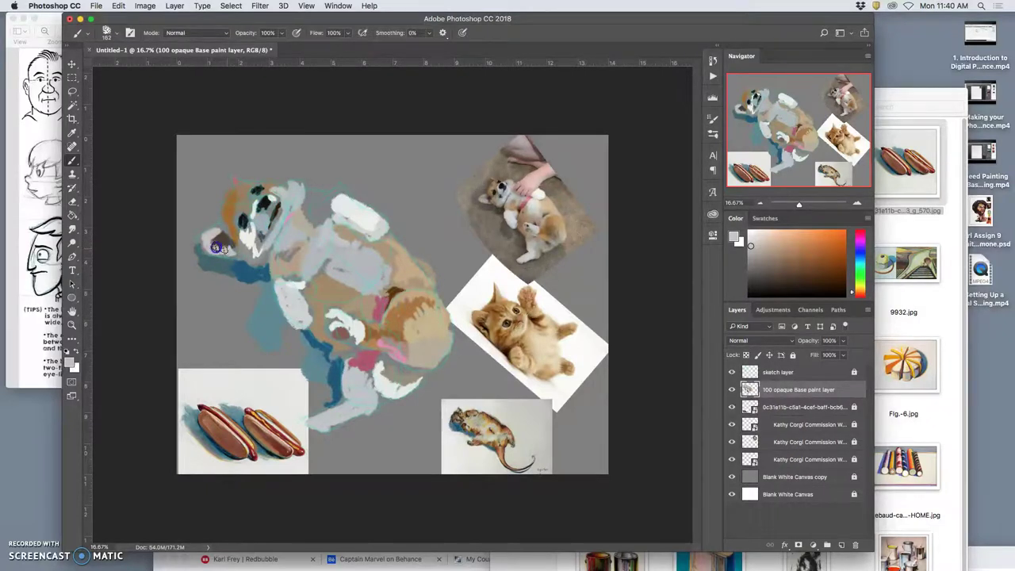
{"action": "mouse_move", "coordinate": [215, 239]}
{"action": "left_mouse_down"}
{"action": "mouse_move", "coordinate": [259, 159]}
{"action": "mouse_move", "coordinate": [235, 174]}
{"action": "mouse_move", "coordinate": [238, 157]}
{"action": "left_mouse_up"}
{"action": "mouse_move", "coordinate": [298, 177]}
{"action": "left_mouse_down"}
{"action": "mouse_move", "coordinate": [329, 186]}
{"action": "mouse_move", "coordinate": [326, 196]}
{"action": "mouse_move", "coordinate": [319, 187]}
{"action": "mouse_move", "coordinate": [251, 193]}
{"action": "mouse_move", "coordinate": [234, 176]}
{"action": "left_mouse_up"}
Paint the puppy's upper shoulder with tan sampled from the kitten photo, muted blue from the shadow and light grey from the chest.
{"action": "left_click", "coordinate": [325, 230]}
{"action": "left_click", "coordinate": [533, 315], "text": "alt"}
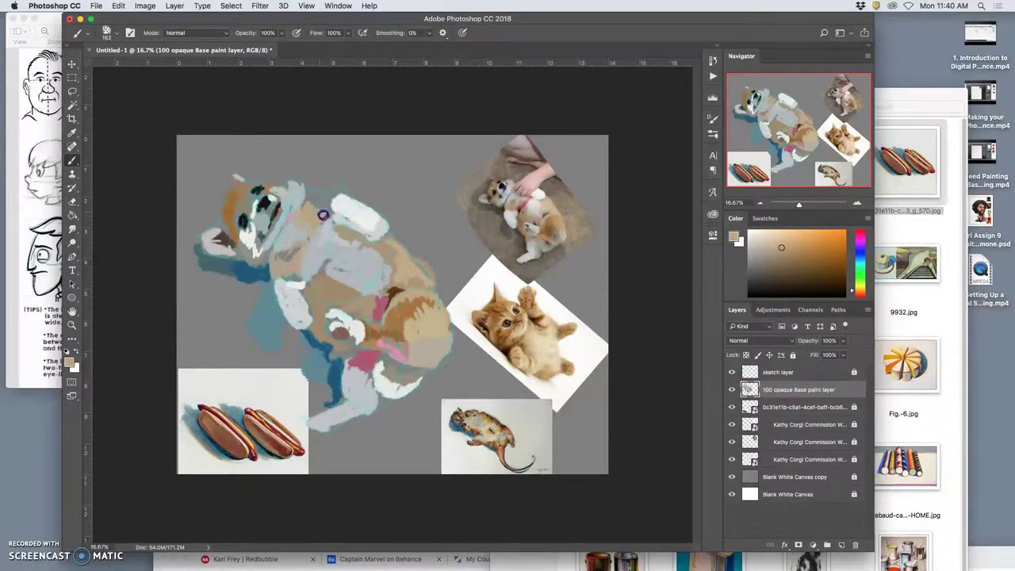
{"action": "left_click", "coordinate": [324, 363], "text": "alt"}
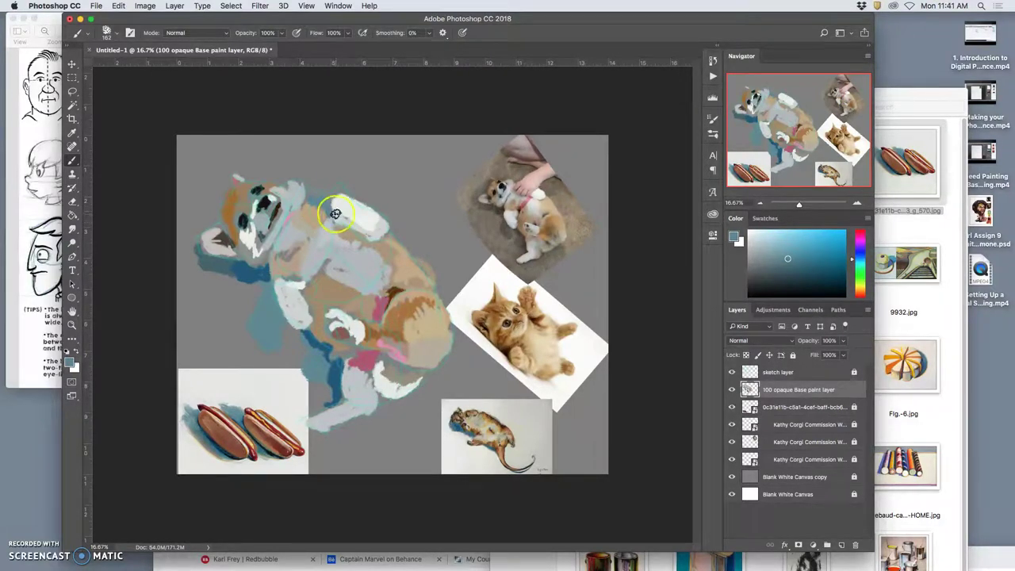
{"action": "left_click", "coordinate": [349, 253], "text": "alt"}
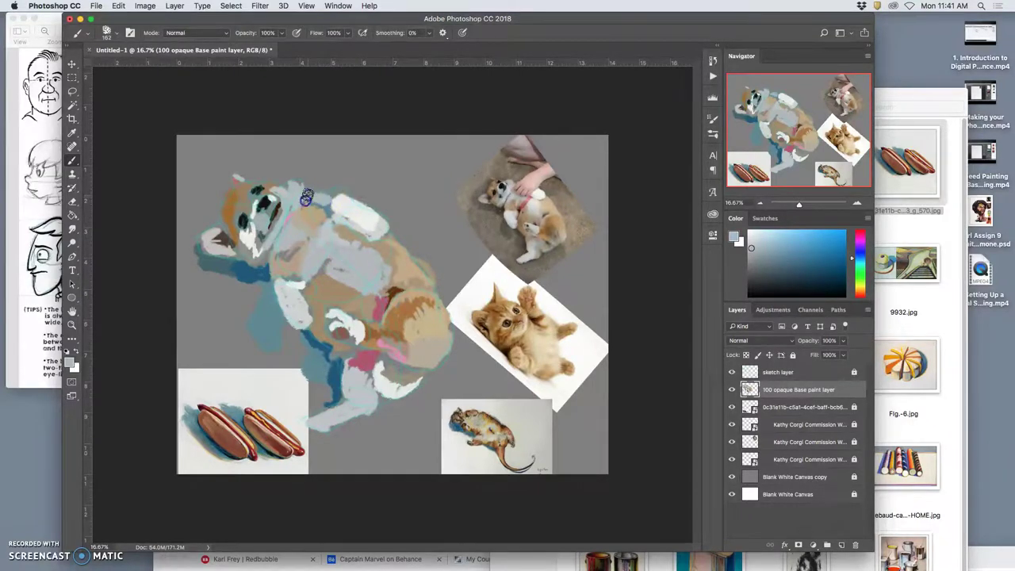
{"action": "mouse_move", "coordinate": [298, 238]}
{"action": "left_mouse_down"}
{"action": "mouse_move", "coordinate": [313, 268]}
{"action": "mouse_move", "coordinate": [317, 315]}
{"action": "mouse_move", "coordinate": [321, 303]}
{"action": "mouse_move", "coordinate": [350, 305]}
{"action": "mouse_move", "coordinate": [344, 276]}
{"action": "mouse_move", "coordinate": [414, 316]}
{"action": "left_mouse_up"}
Paint light tan fur strokes across the puppy's belly and thigh with a colour sampled from the haunch.
{"action": "left_click", "coordinate": [414, 316], "text": "alt"}
{"action": "left_click", "coordinate": [329, 281]}
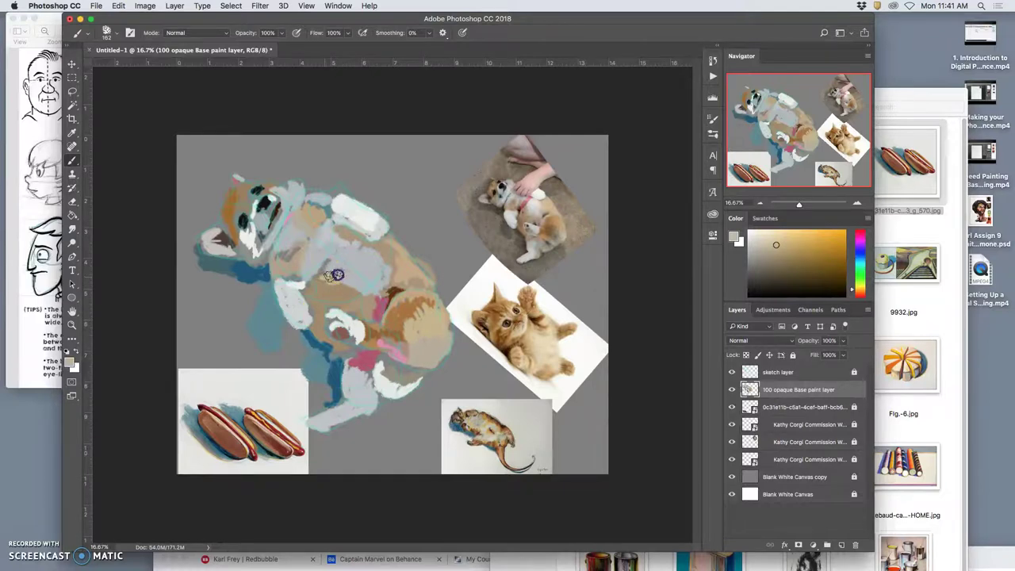
{"action": "mouse_move", "coordinate": [334, 285]}
{"action": "left_mouse_down"}
{"action": "mouse_move", "coordinate": [374, 297]}
{"action": "mouse_move", "coordinate": [367, 311]}
{"action": "mouse_move", "coordinate": [387, 255]}
{"action": "left_mouse_up"}
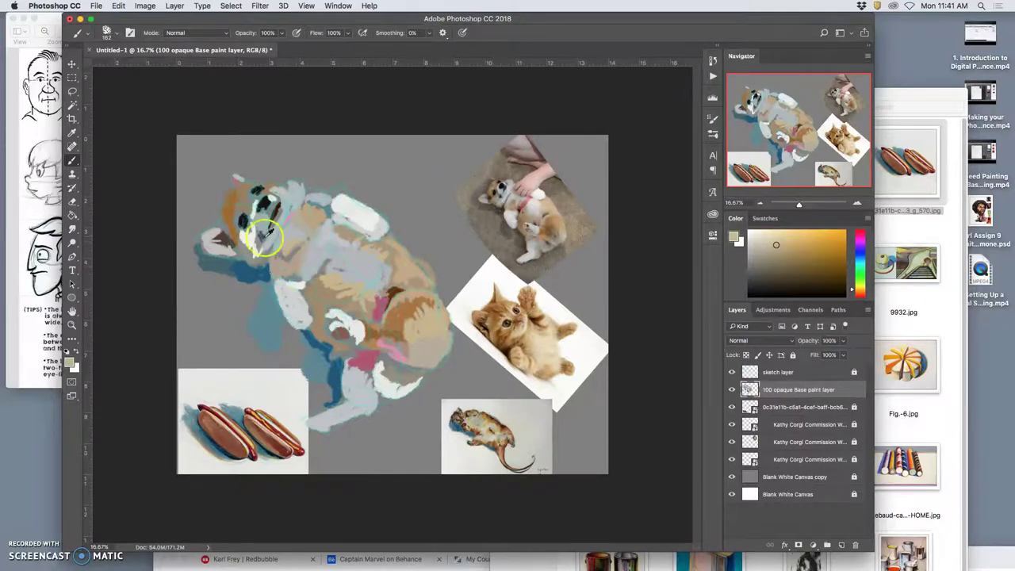
{"action": "left_click_drag", "start_coordinate": [383, 290], "coordinate": [408, 327]}
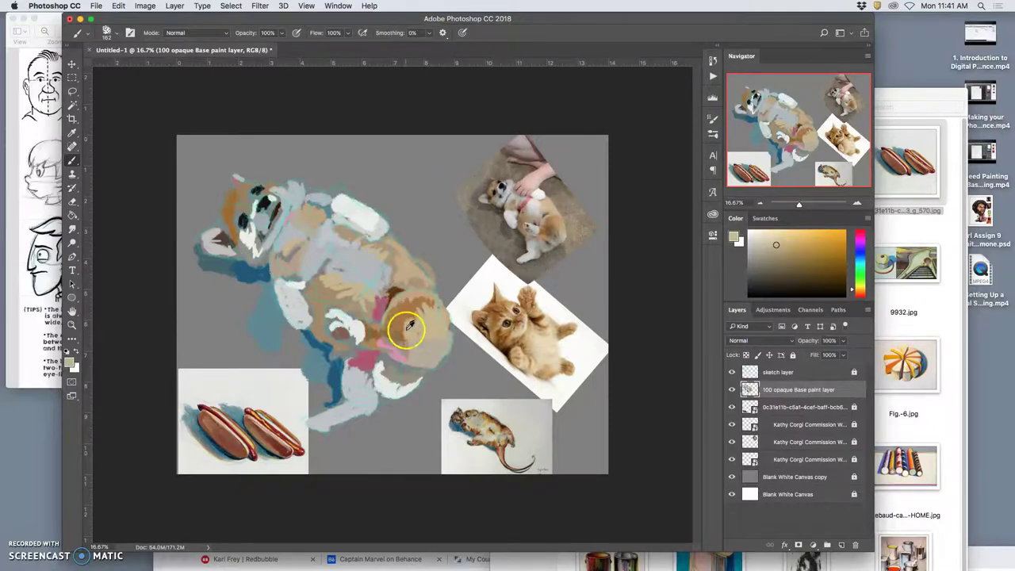
Paint white sampled from the raised front paw around the puppy's muzzle, and beige sampled from the belly on its forehead.
{"action": "left_click", "coordinate": [240, 251], "text": "alt"}
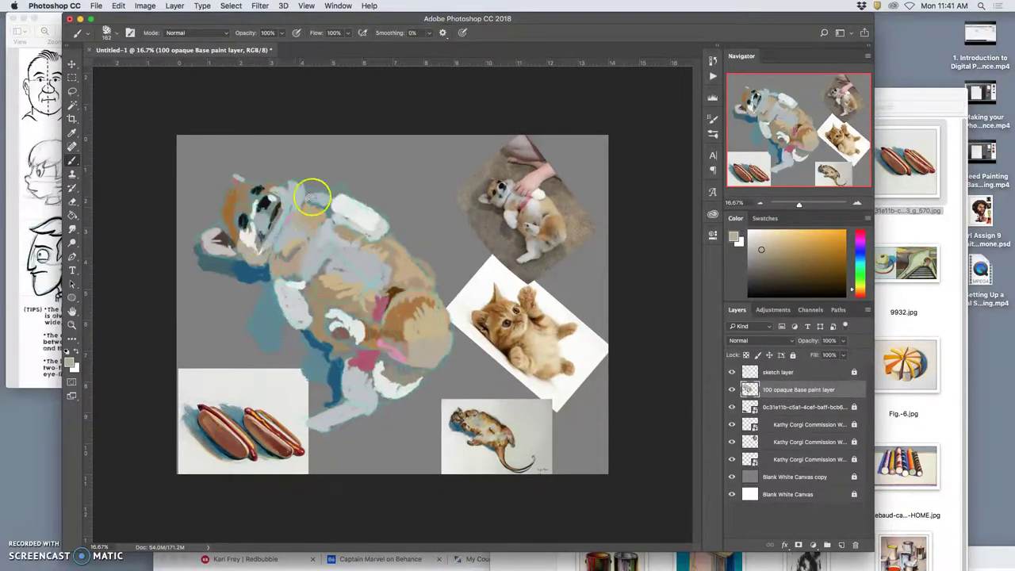
{"action": "left_click", "coordinate": [365, 217], "text": "alt"}
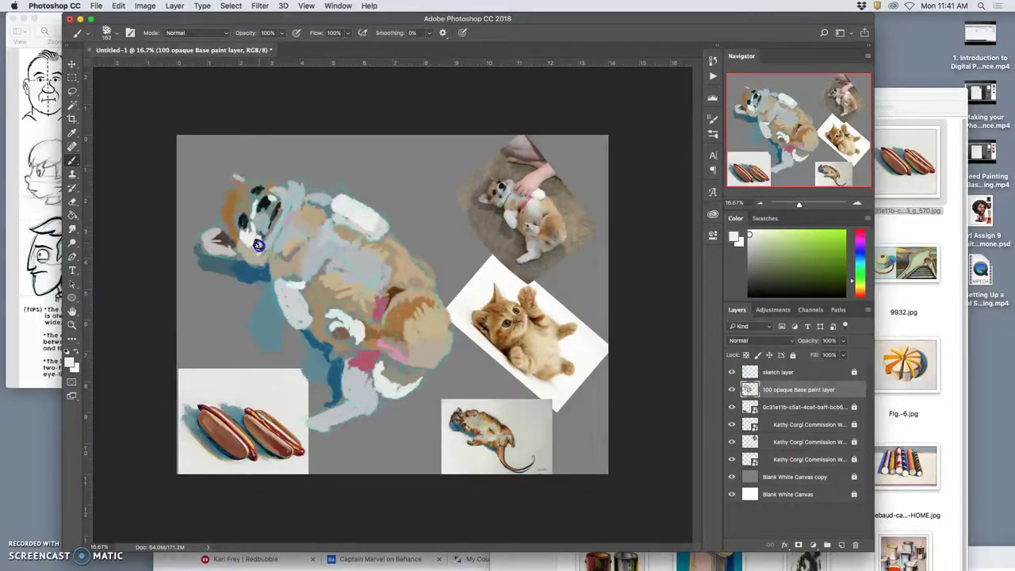
{"action": "left_click_drag", "start_coordinate": [272, 216], "coordinate": [260, 201]}
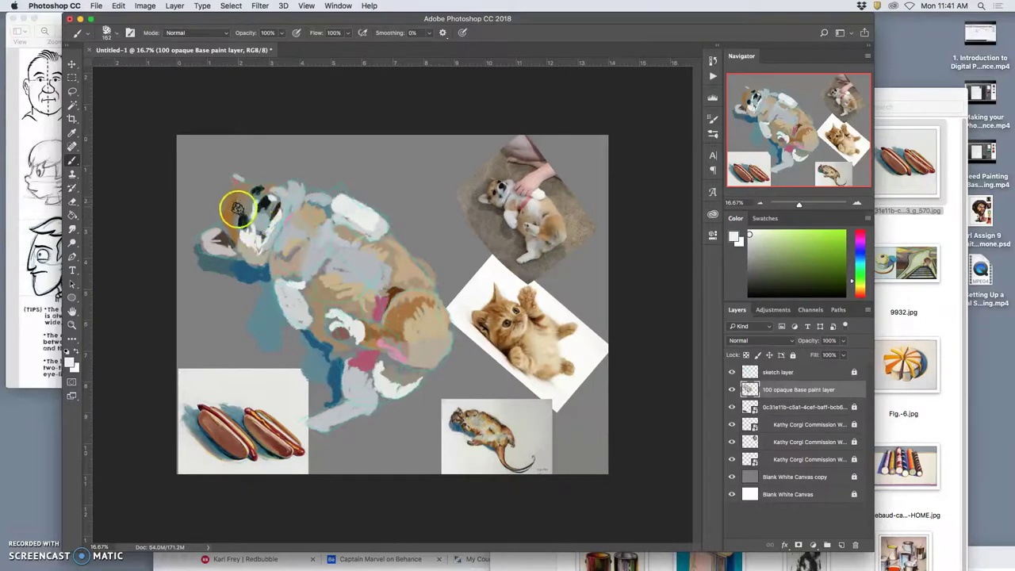
{"action": "left_click_drag", "start_coordinate": [237, 208], "coordinate": [240, 209]}
{"action": "left_click", "coordinate": [337, 288], "text": "alt"}
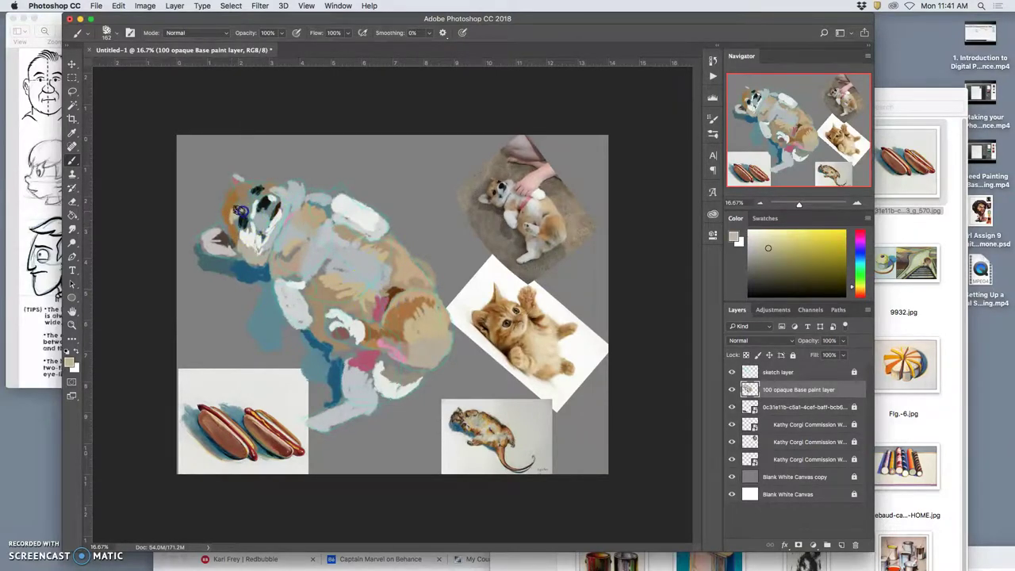
{"action": "mouse_move", "coordinate": [242, 210]}
{"action": "left_mouse_down"}
{"action": "mouse_move", "coordinate": [267, 198]}
{"action": "mouse_move", "coordinate": [274, 171]}
{"action": "mouse_move", "coordinate": [242, 188]}
{"action": "left_mouse_up"}
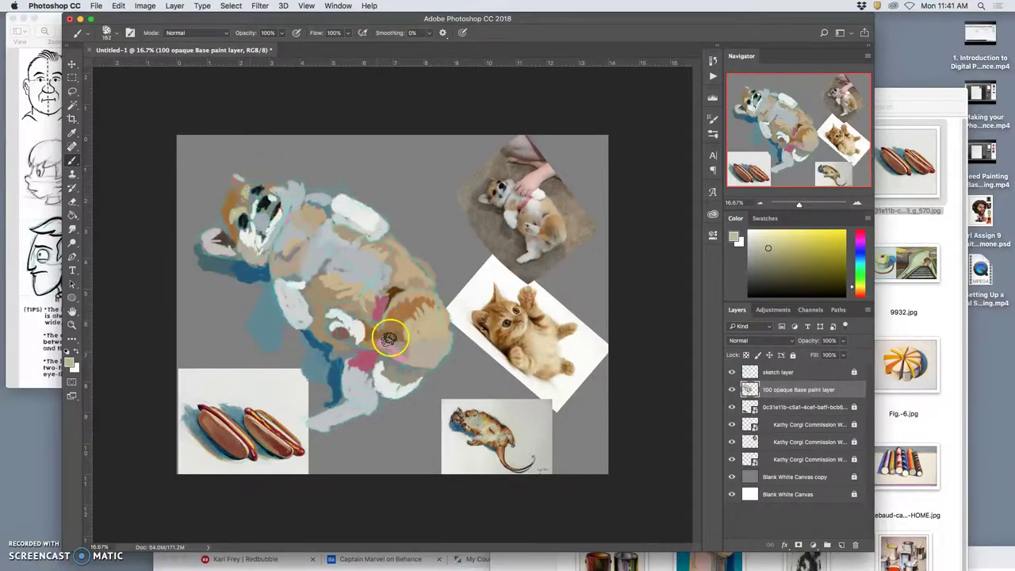
Add red accents beside the lower front paw and at the inner thigh, using red sampled from the hot dog painting.
{"action": "left_click", "coordinate": [301, 397], "text": "alt"}
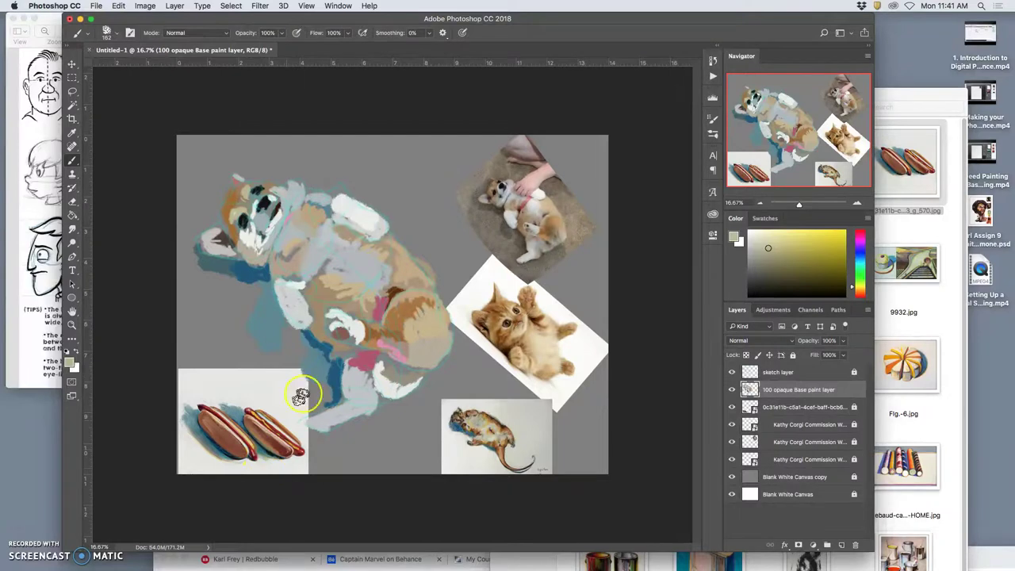
{"action": "left_click", "coordinate": [255, 453], "text": "alt"}
{"action": "left_click", "coordinate": [254, 450], "text": "alt"}
{"action": "mouse_move", "coordinate": [399, 338]}
{"action": "left_mouse_down"}
{"action": "mouse_move", "coordinate": [377, 319]}
{"action": "mouse_move", "coordinate": [310, 291]}
{"action": "left_mouse_up"}
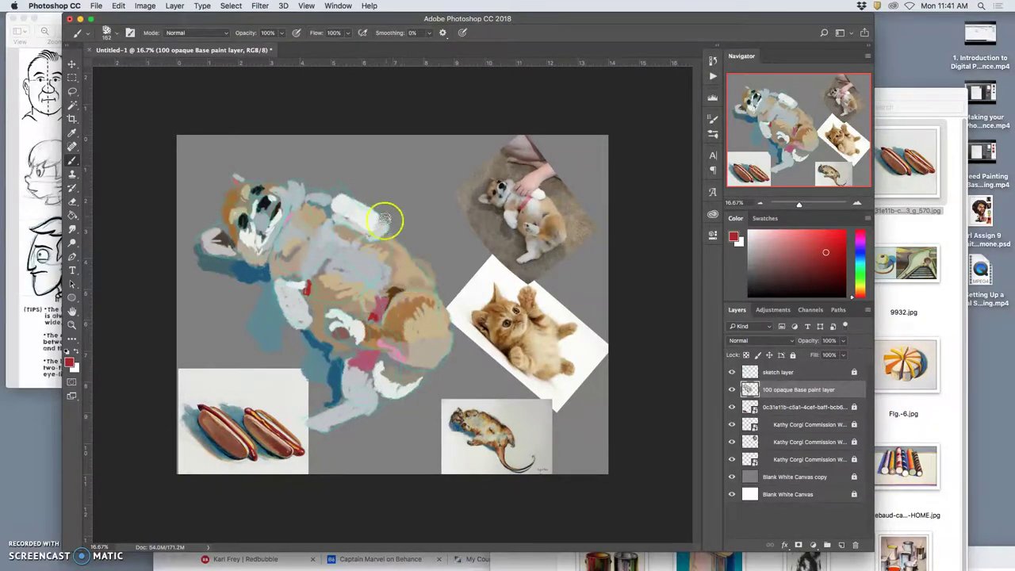
{"action": "left_click", "coordinate": [361, 245]}
{"action": "mouse_move", "coordinate": [361, 246]}
{"action": "left_mouse_down"}
{"action": "mouse_move", "coordinate": [316, 312]}
{"action": "mouse_move", "coordinate": [365, 342]}
{"action": "mouse_move", "coordinate": [390, 319]}
{"action": "mouse_move", "coordinate": [390, 279]}
{"action": "mouse_move", "coordinate": [418, 266]}
{"action": "mouse_move", "coordinate": [393, 306]}
{"action": "left_mouse_up"}
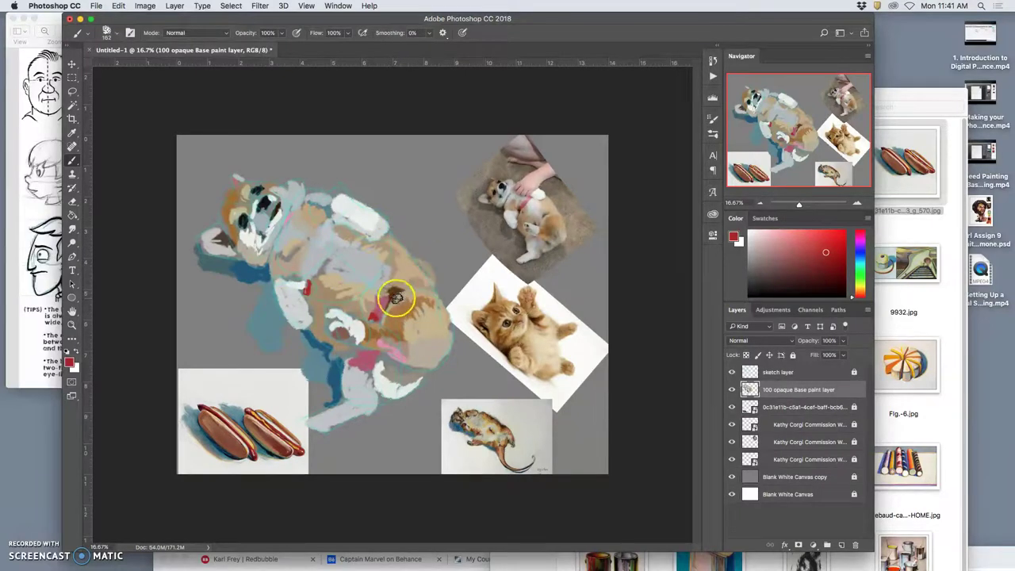
Paint white fur strokes across the puppy's chest with a colour sampled from the raised paw, and sample tan from the haunch.
{"action": "left_click", "coordinate": [368, 221], "text": "alt"}
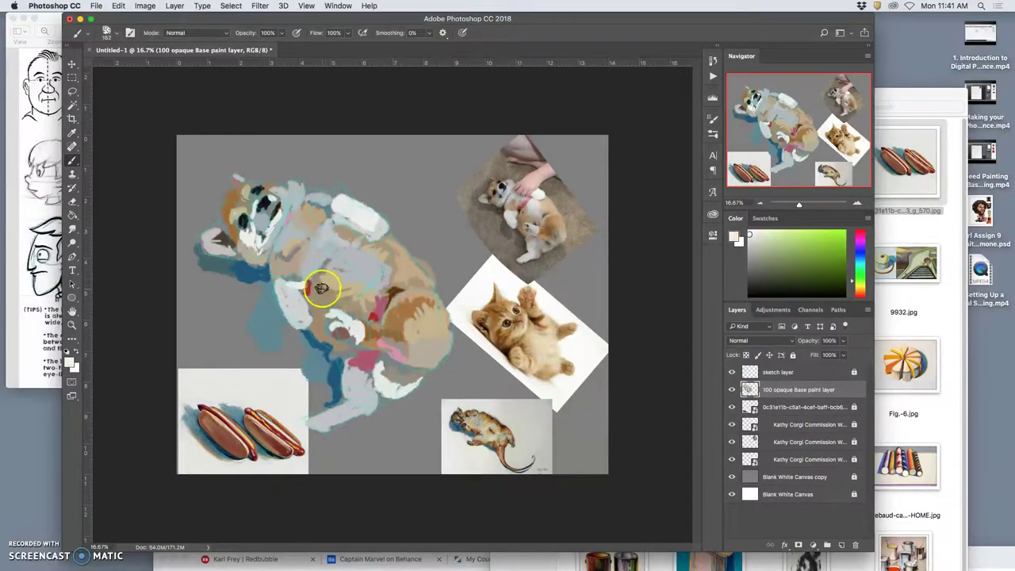
{"action": "left_click", "coordinate": [320, 275]}
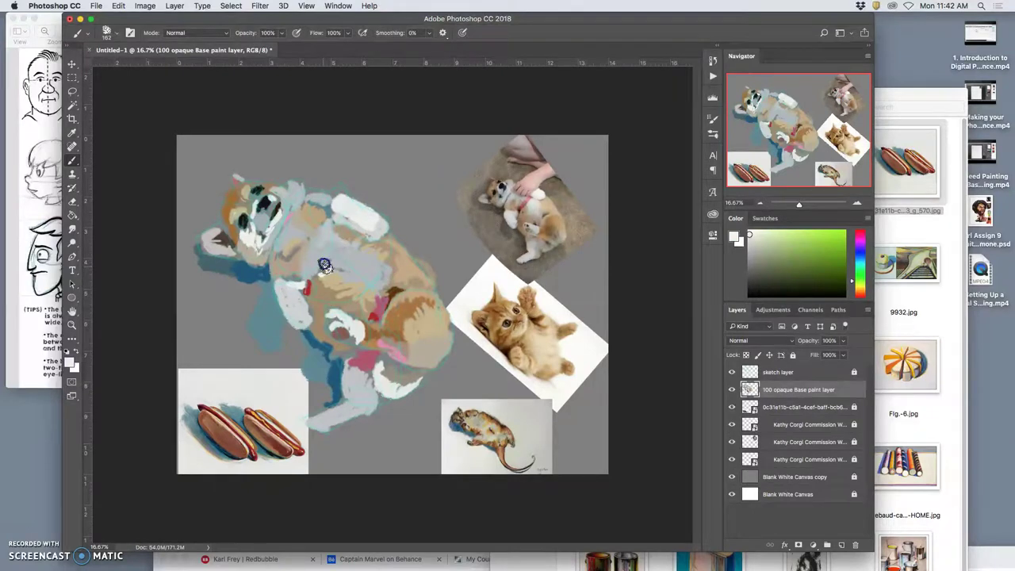
{"action": "left_click_drag", "start_coordinate": [329, 258], "coordinate": [348, 257]}
{"action": "left_click", "coordinate": [421, 333], "text": "alt"}
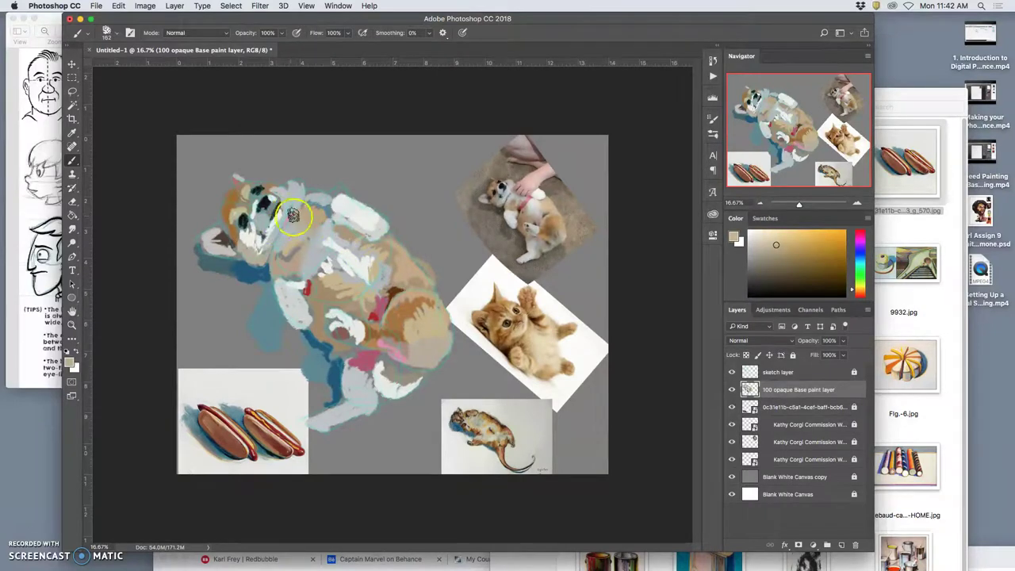
Add red accents along the puppy's collar, around its eyes and on the hind paw pad, reusing the painted red.
{"action": "left_click", "coordinate": [306, 287], "text": "alt"}
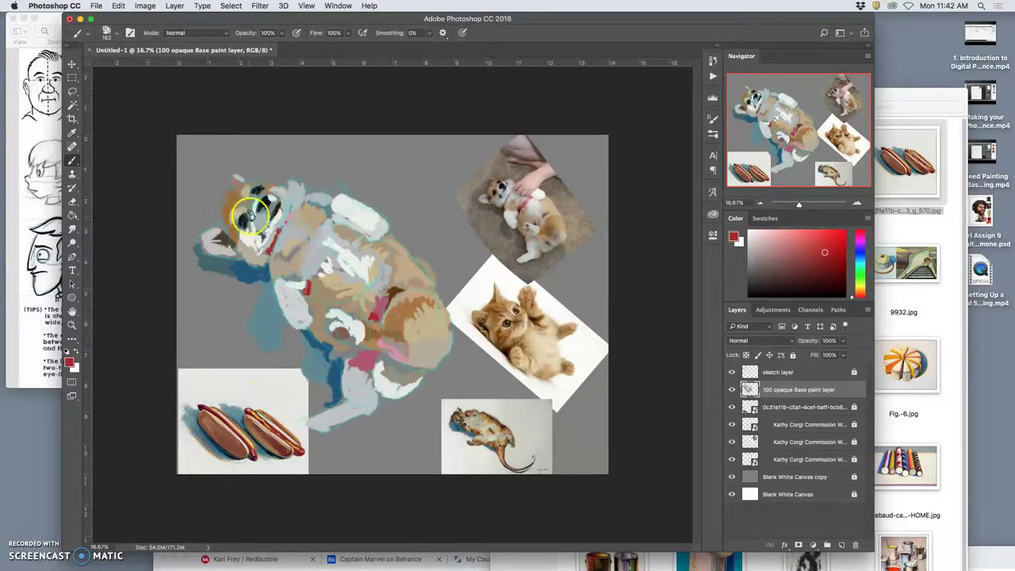
{"action": "mouse_move", "coordinate": [255, 212]}
{"action": "left_mouse_down"}
{"action": "mouse_move", "coordinate": [234, 244]}
{"action": "mouse_move", "coordinate": [263, 188]}
{"action": "left_mouse_up"}
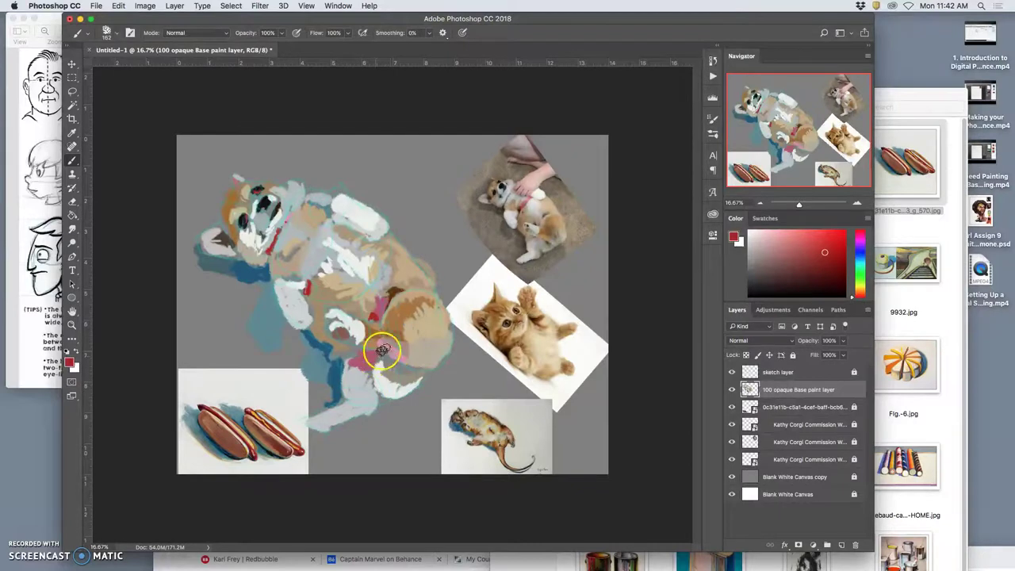
{"action": "mouse_move", "coordinate": [382, 351]}
{"action": "left_mouse_down"}
{"action": "mouse_move", "coordinate": [355, 355]}
{"action": "mouse_move", "coordinate": [362, 339]}
{"action": "mouse_move", "coordinate": [331, 329]}
{"action": "mouse_move", "coordinate": [424, 367]}
{"action": "mouse_move", "coordinate": [457, 428]}
{"action": "mouse_move", "coordinate": [383, 399]}
{"action": "left_mouse_up"}
Add dark blue accents under the hind leg and in the thigh crease, sampled from the animal painting reference, and sample dark brown.
{"action": "left_click", "coordinate": [464, 423], "text": "alt"}
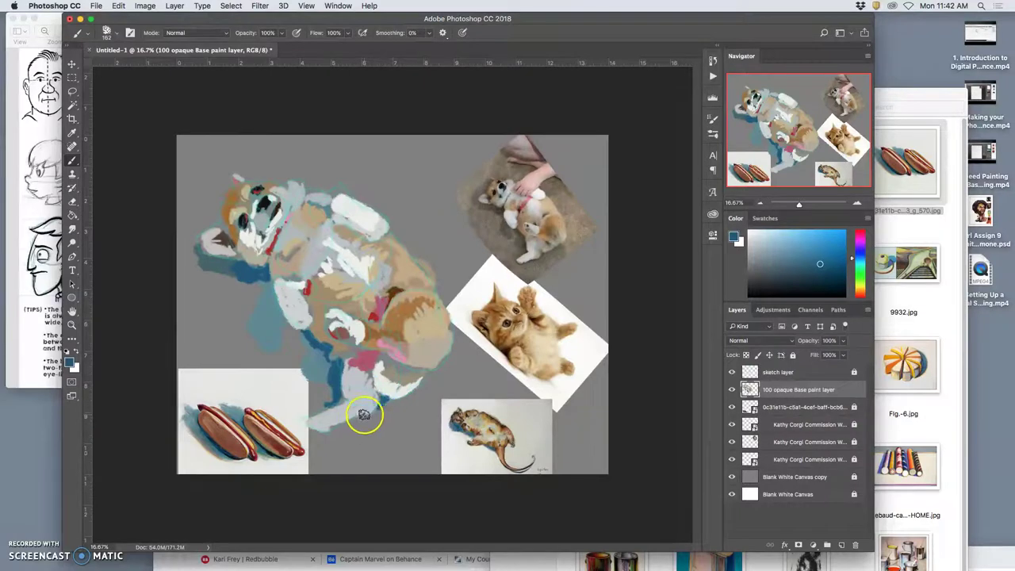
{"action": "mouse_move", "coordinate": [364, 415]}
{"action": "left_mouse_down"}
{"action": "mouse_move", "coordinate": [332, 431]}
{"action": "mouse_move", "coordinate": [383, 406]}
{"action": "left_mouse_up"}
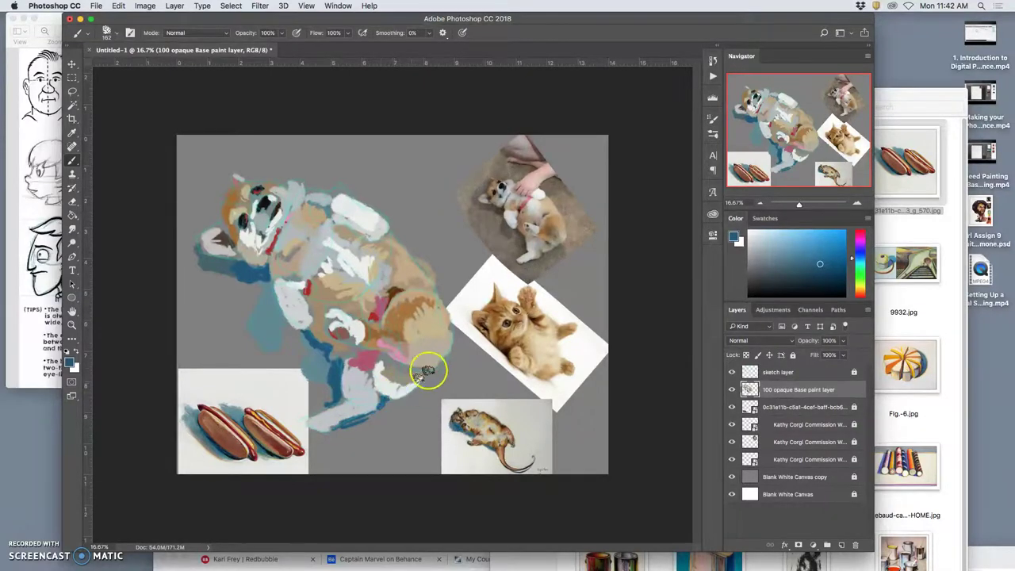
{"action": "left_click", "coordinate": [399, 288], "text": "alt"}
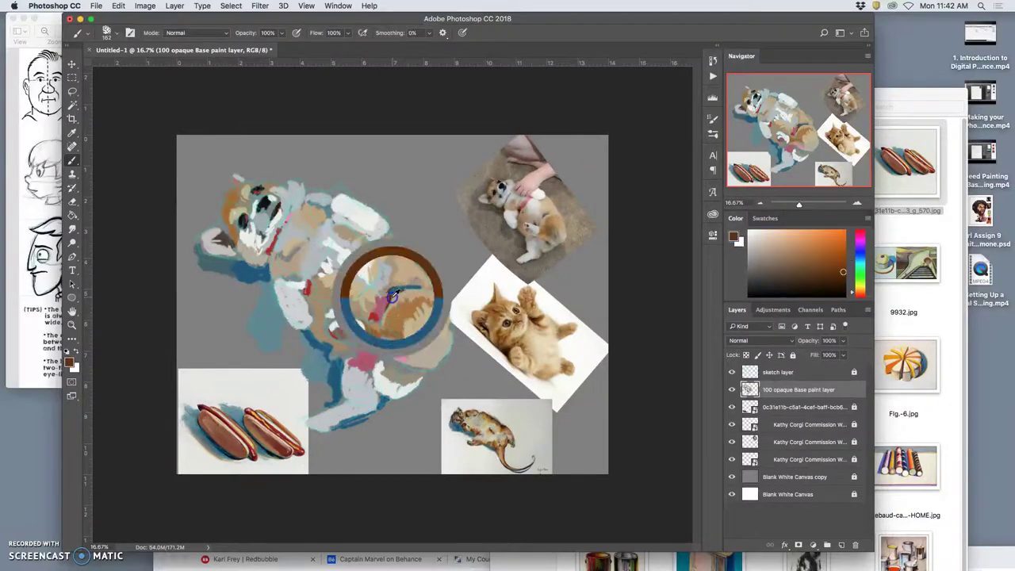
{"action": "left_click_drag", "start_coordinate": [359, 205], "coordinate": [374, 215]}
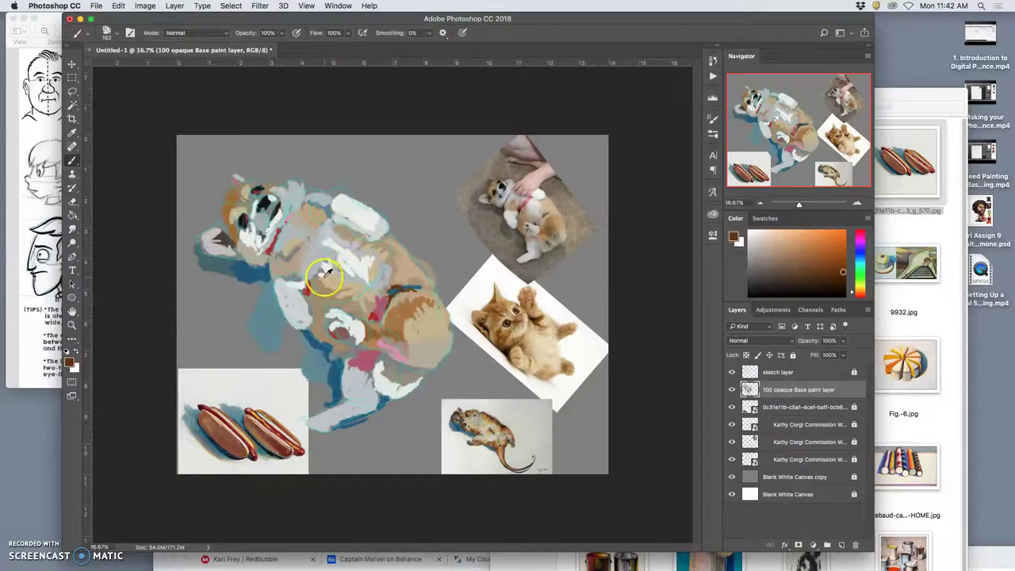
Compare the painting on white and grey backgrounds by toggling the visibility of the Blank White Canvas copy layer.
{"action": "left_click", "coordinate": [732, 477]}
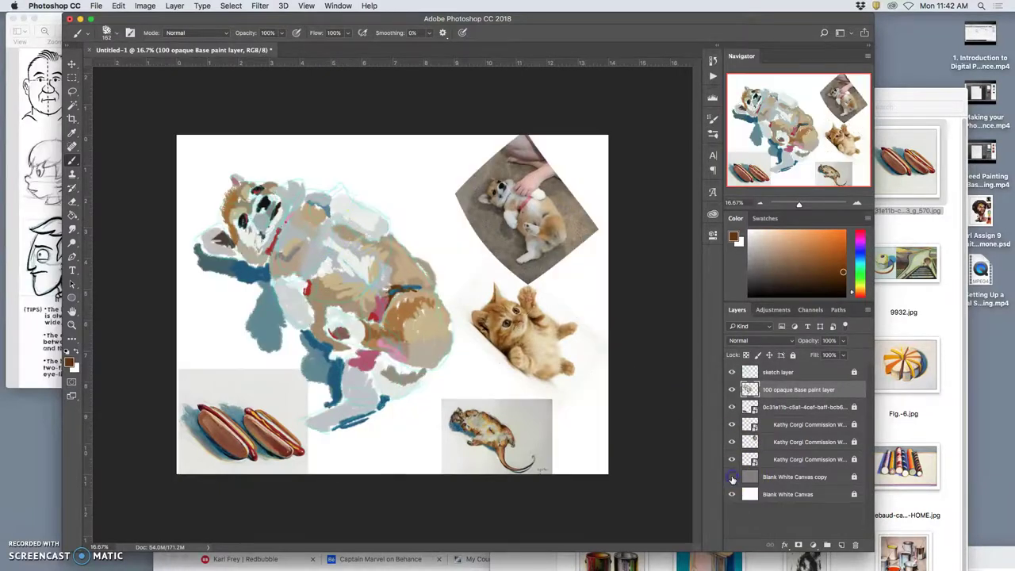
{"action": "left_click", "coordinate": [733, 479]}
{"action": "left_click", "coordinate": [734, 479]}
{"action": "left_click", "coordinate": [735, 478]}
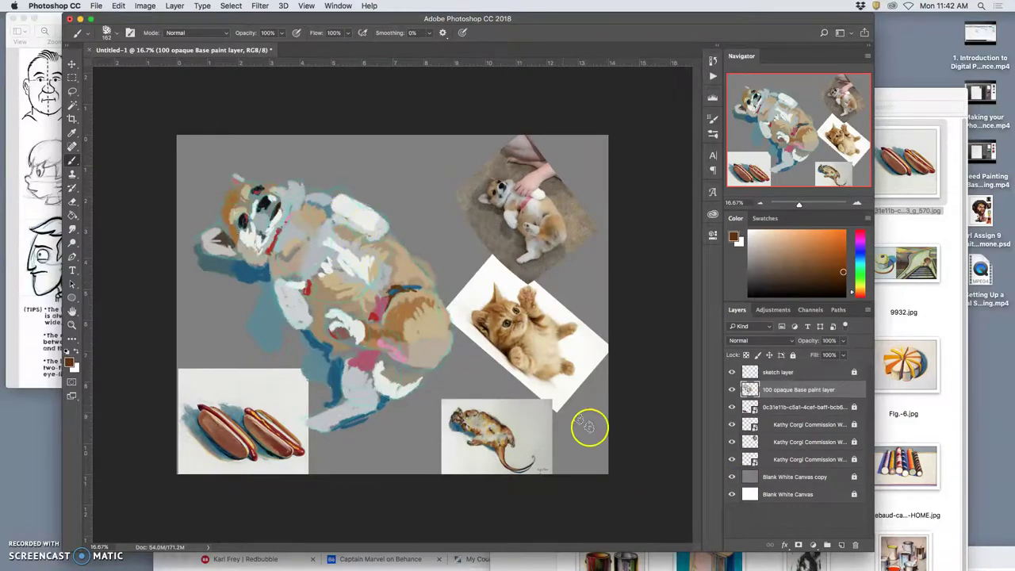
{"action": "left_click", "coordinate": [734, 478]}
{"action": "left_click", "coordinate": [735, 477]}
{"action": "left_click", "coordinate": [733, 477]}
{"action": "left_click", "coordinate": [734, 478]}
{"action": "left_click", "coordinate": [733, 478]}
{"action": "left_click", "coordinate": [732, 477]}
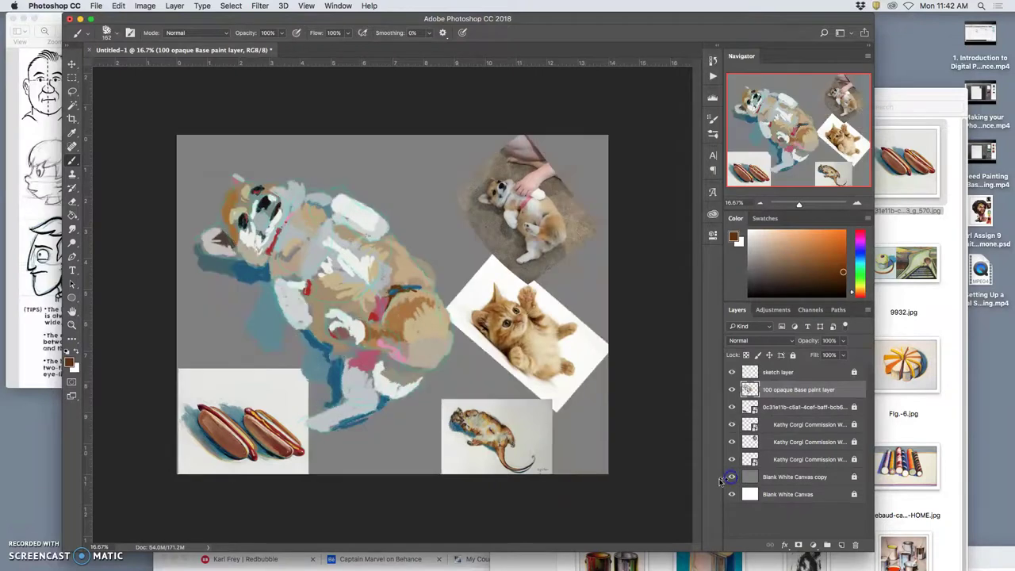
Shade the underside of the hind foot with brown sampled from the corgi photo, and extend the raised front leg with sampled white.
{"action": "left_click", "coordinate": [546, 240], "text": "alt"}
{"action": "left_click", "coordinate": [546, 243], "text": "alt"}
{"action": "left_click", "coordinate": [350, 351], "text": "alt"}
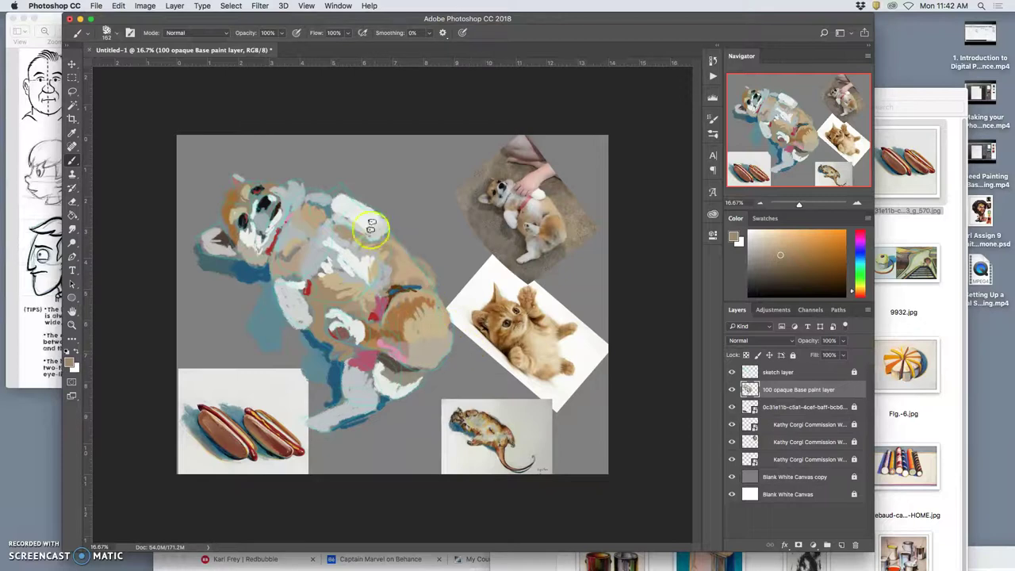
{"action": "left_click", "coordinate": [335, 196], "text": "alt"}
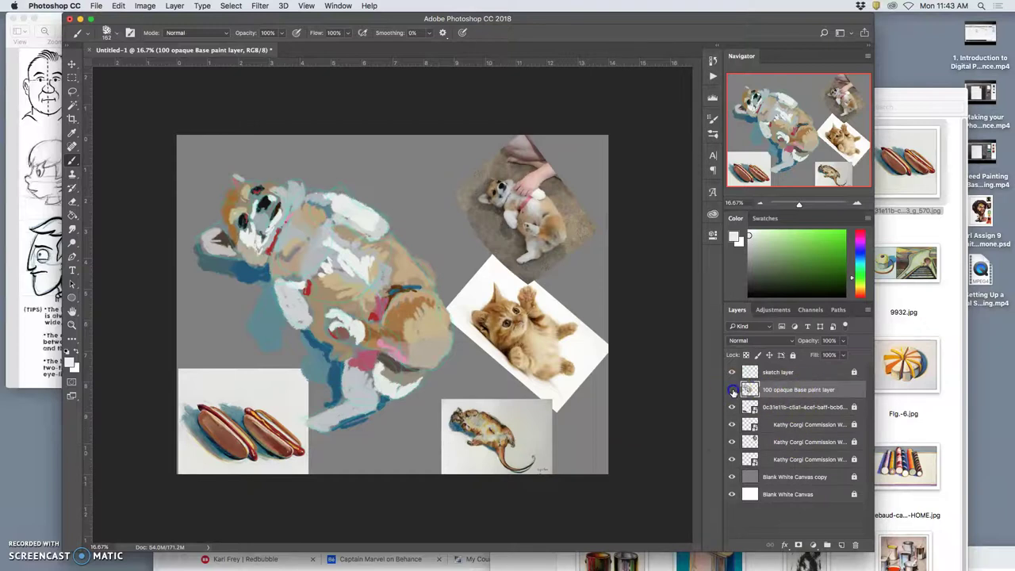
Toggle the visibility of the base paint layer and the sketch layer to compare the painting with the sketch.
{"action": "left_click", "coordinate": [731, 389]}
{"action": "left_click", "coordinate": [731, 390]}
{"action": "left_click", "coordinate": [733, 374]}
Paint brown sampled from the corgi photo's head around the puppy's upper eye and forehead.
{"action": "left_click", "coordinate": [488, 192], "text": "alt"}
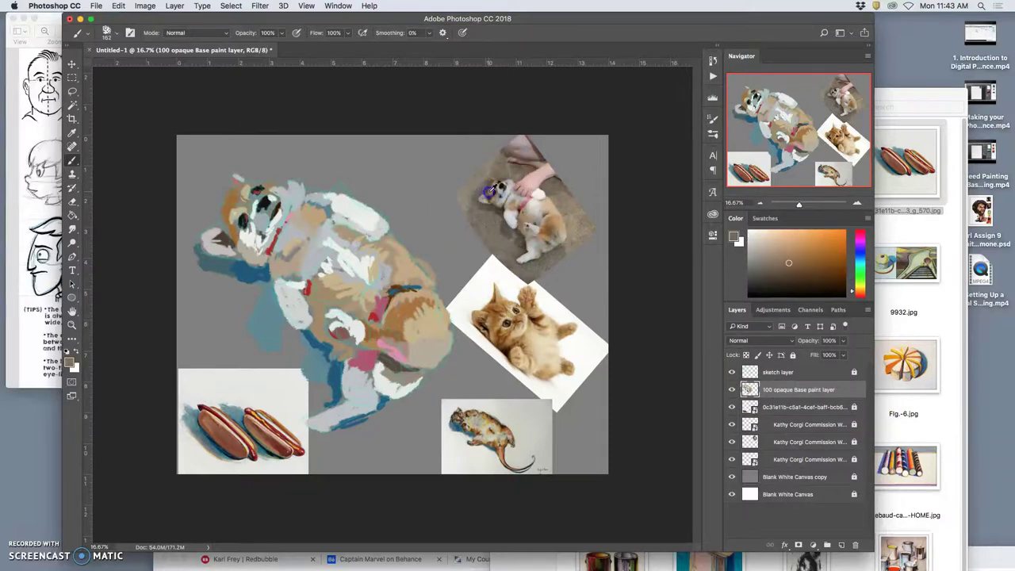
{"action": "left_click", "coordinate": [234, 208], "text": "alt"}
{"action": "mouse_move", "coordinate": [241, 194]}
{"action": "left_mouse_down"}
{"action": "mouse_move", "coordinate": [246, 176]}
{"action": "mouse_move", "coordinate": [269, 186]}
{"action": "left_mouse_up"}
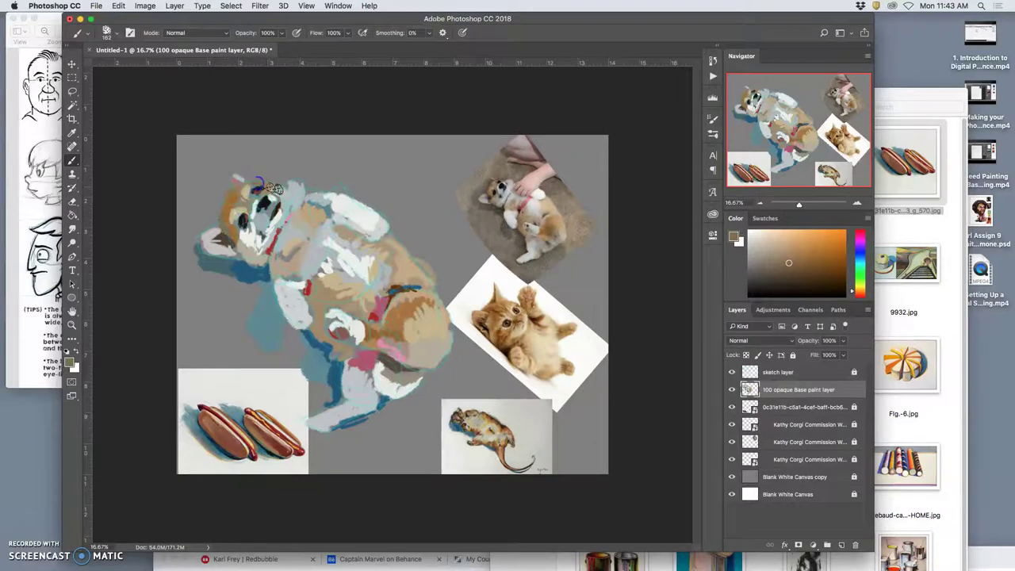
Paint sampled white strokes on the upper shoulder, mauve from the paw pad along the belly's lower edge, and sample dark blue.
{"action": "left_click", "coordinate": [321, 200], "text": "alt"}
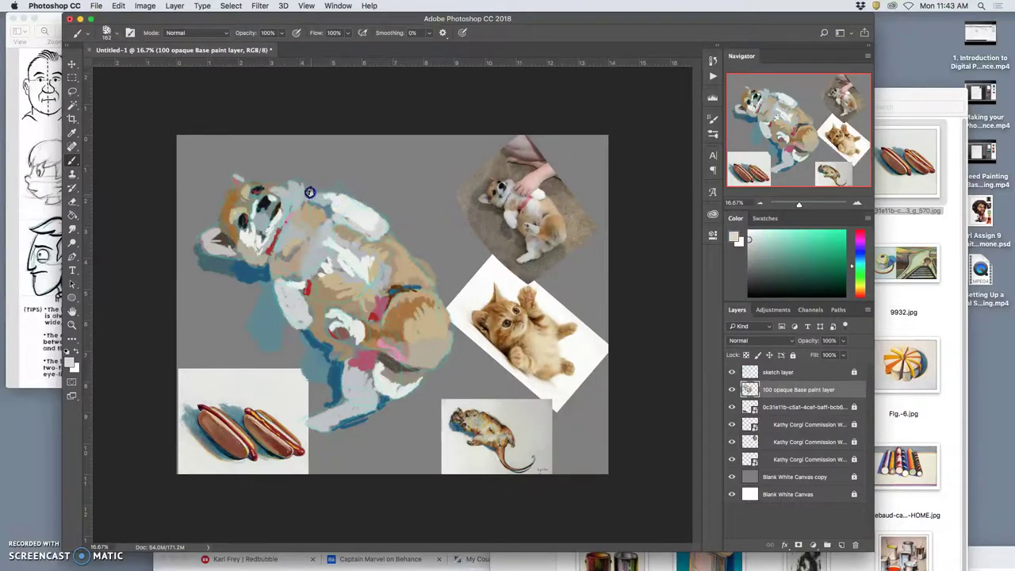
{"action": "left_click", "coordinate": [339, 333], "text": "alt"}
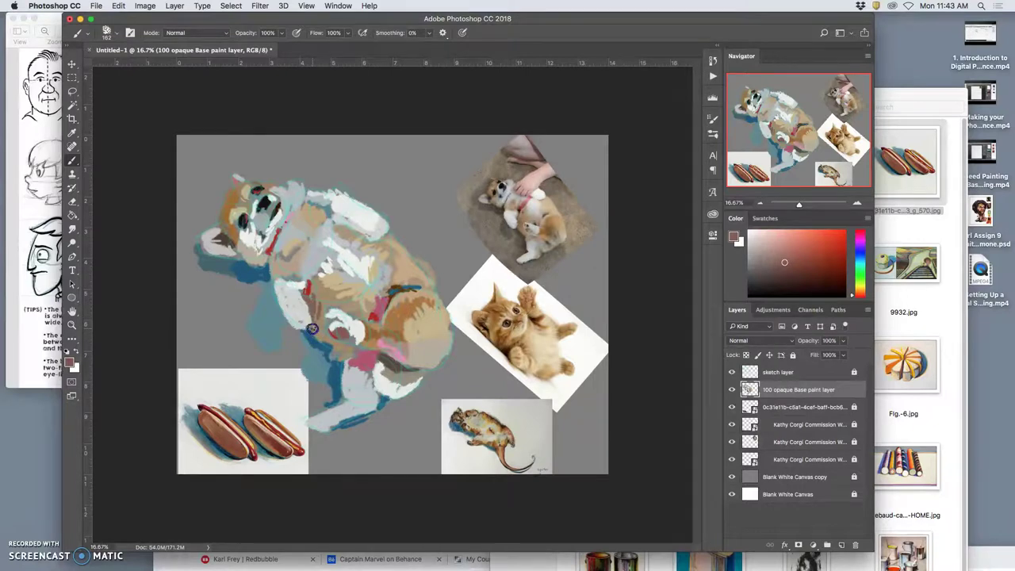
{"action": "left_click", "coordinate": [314, 336], "text": "alt"}
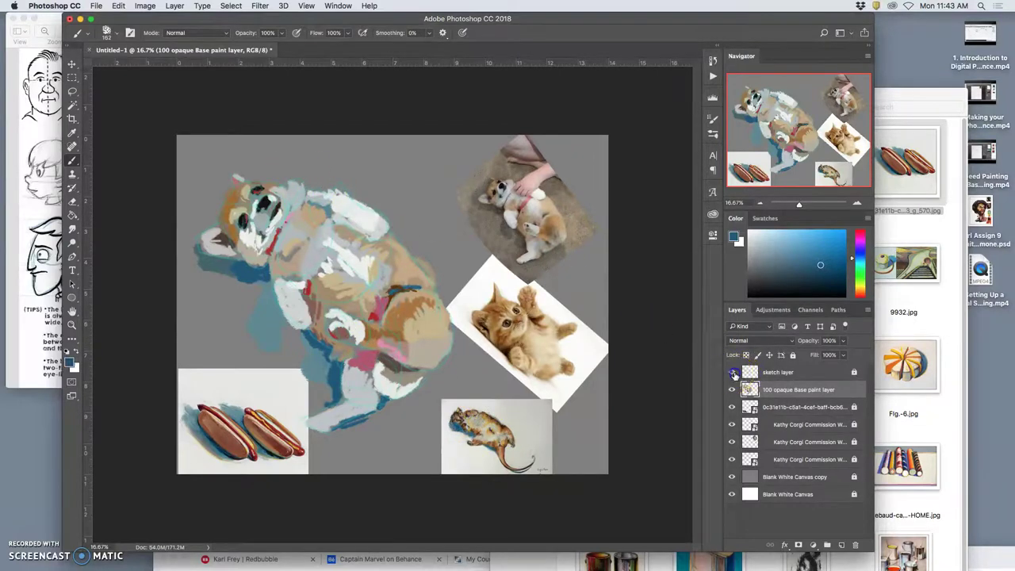
Hide the sketch layer and check the painting against white by turning the Blank White Canvas copy layer off and back on.
{"action": "left_click", "coordinate": [733, 372]}
{"action": "left_click", "coordinate": [733, 477]}
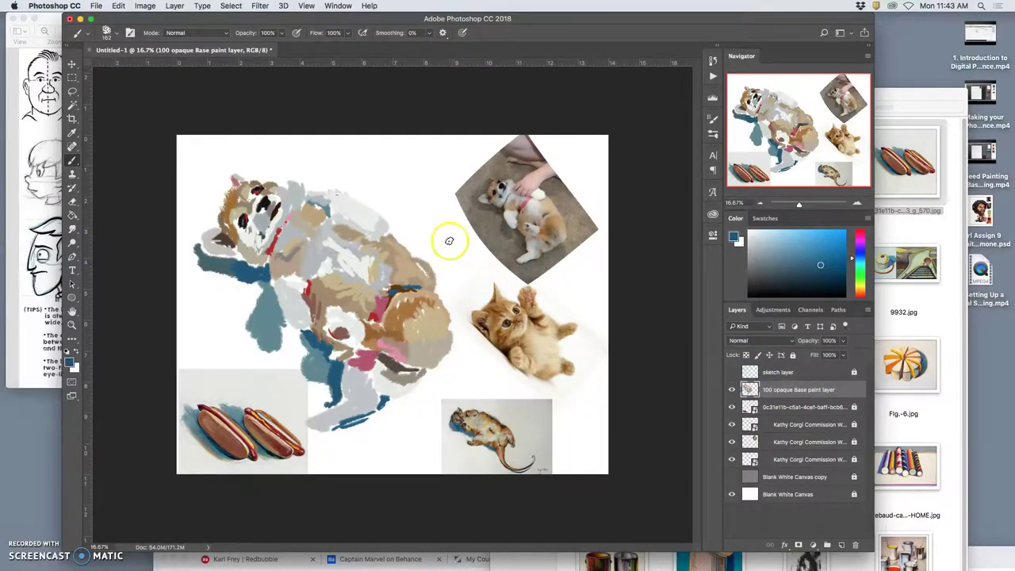
{"action": "left_click", "coordinate": [733, 476]}
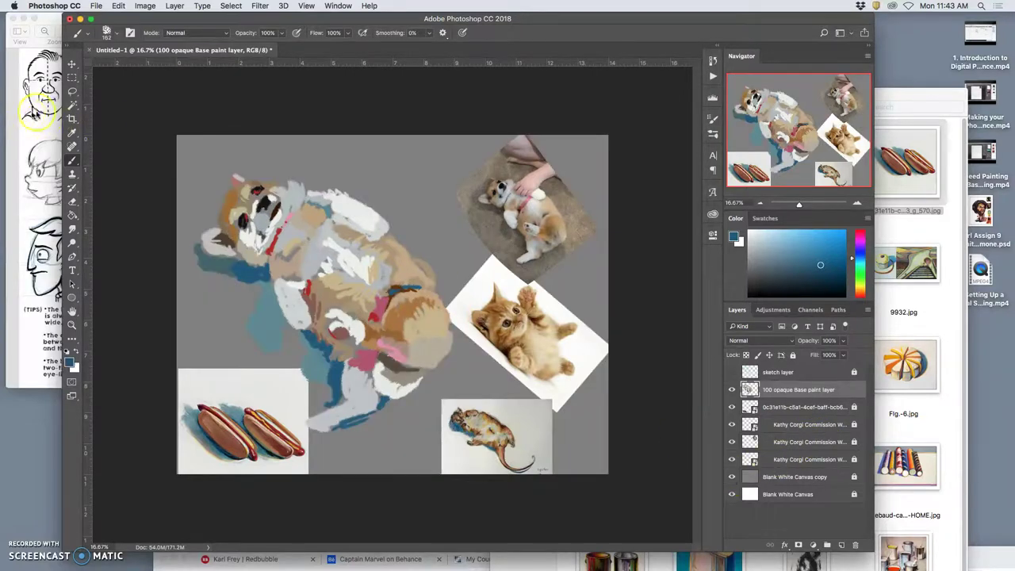
Select the empty area around the painted corgi with the Magic Wand, and unlock the Blank White Canvas copy layer.
{"action": "left_click", "coordinate": [72, 104]}
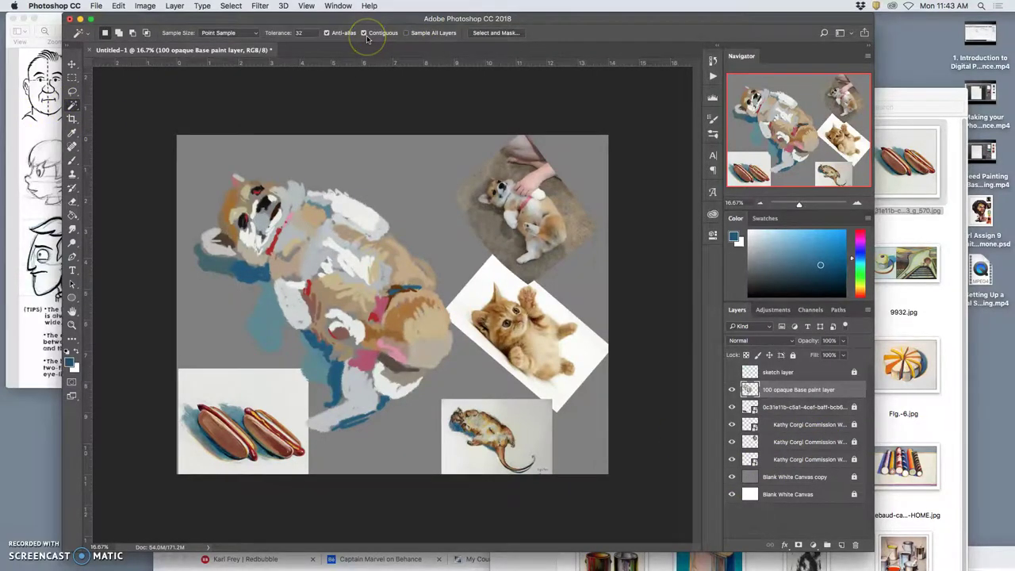
{"action": "left_click", "coordinate": [407, 156]}
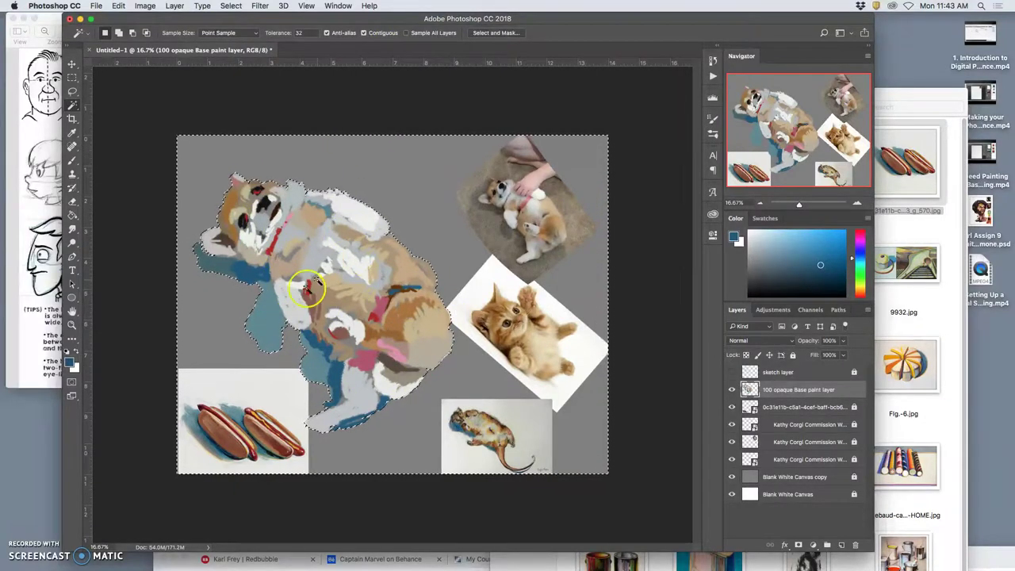
{"action": "left_click", "coordinate": [795, 478]}
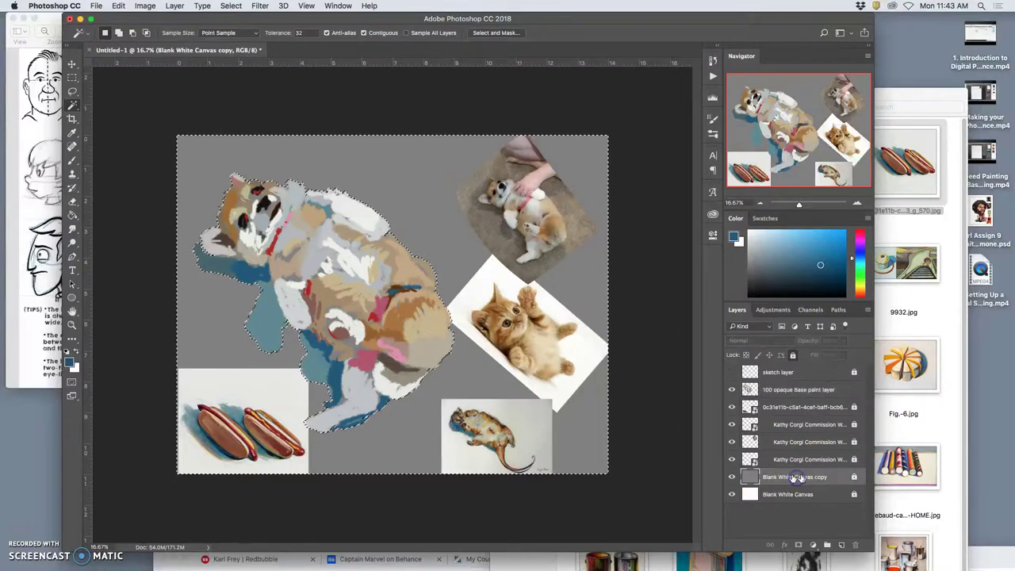
{"action": "left_click", "coordinate": [792, 355]}
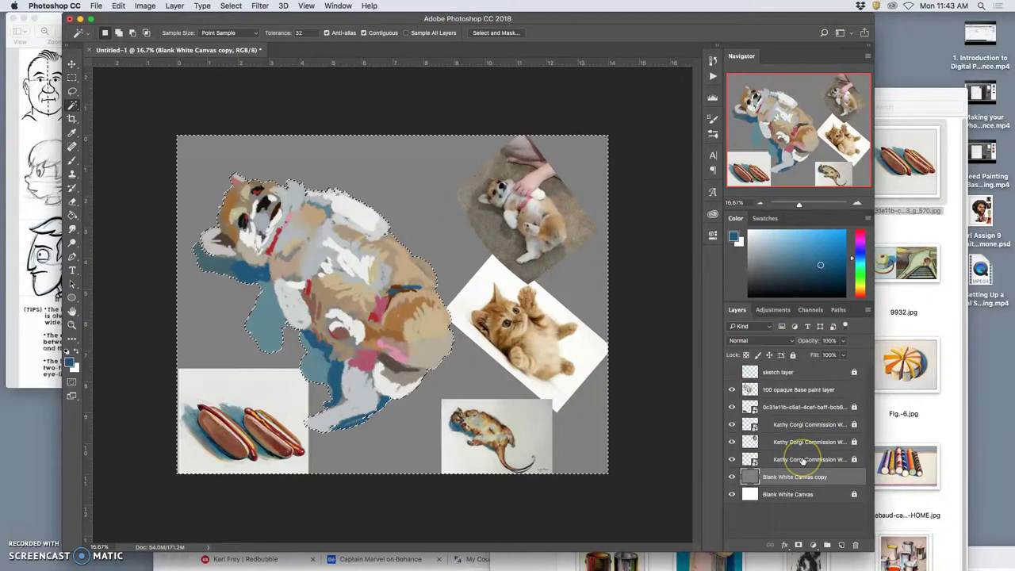
Invert the selection and copy the corgi-shaped area of the grey Blank White Canvas copy layer to a new layer.
{"action": "key", "text": "ctrl+j"}
{"action": "key", "text": "ctrl+z"}
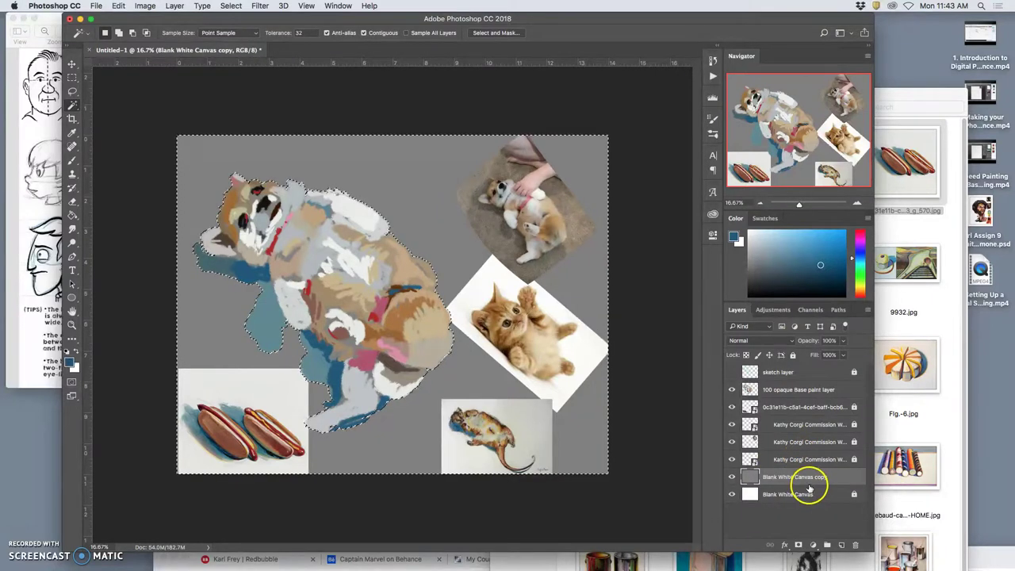
{"action": "left_click", "coordinate": [231, 7]}
{"action": "left_click", "coordinate": [247, 54]}
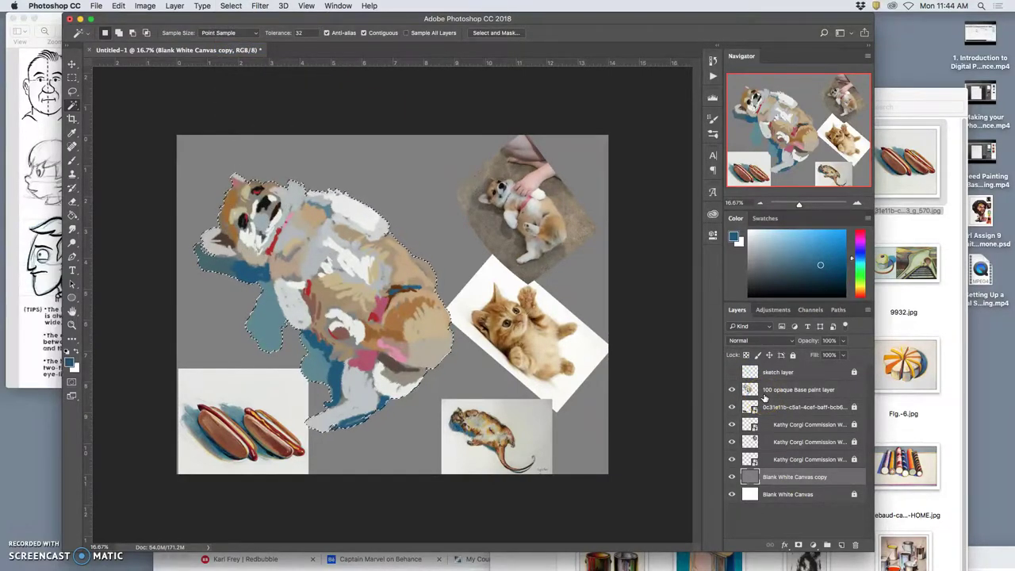
{"action": "key", "text": "ctrl+j"}
Hide the Blank White Canvas copy layer and toggle the base paint layer to check the grey silhouette beneath it.
{"action": "left_click", "coordinate": [732, 494]}
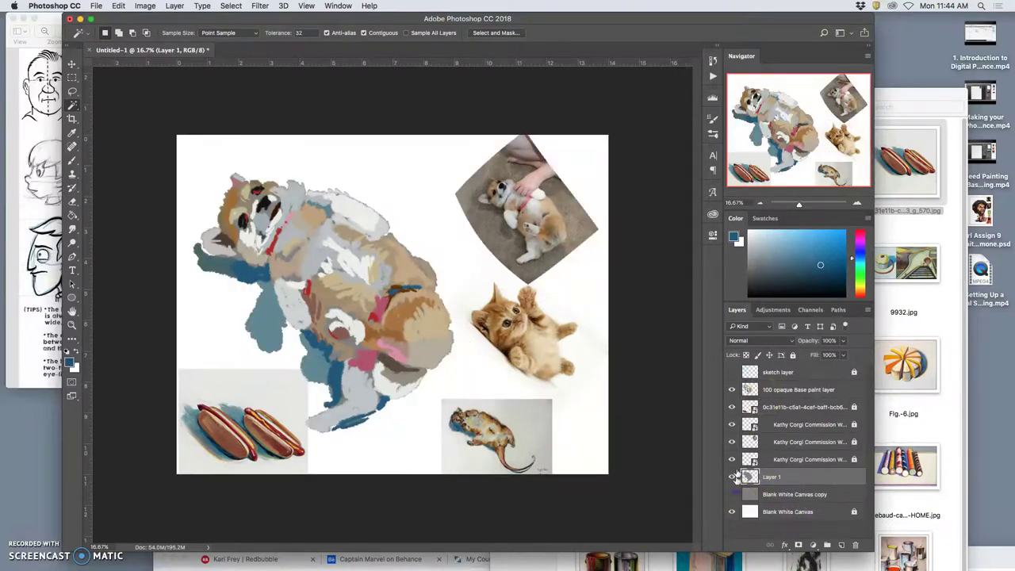
{"action": "left_click", "coordinate": [732, 389]}
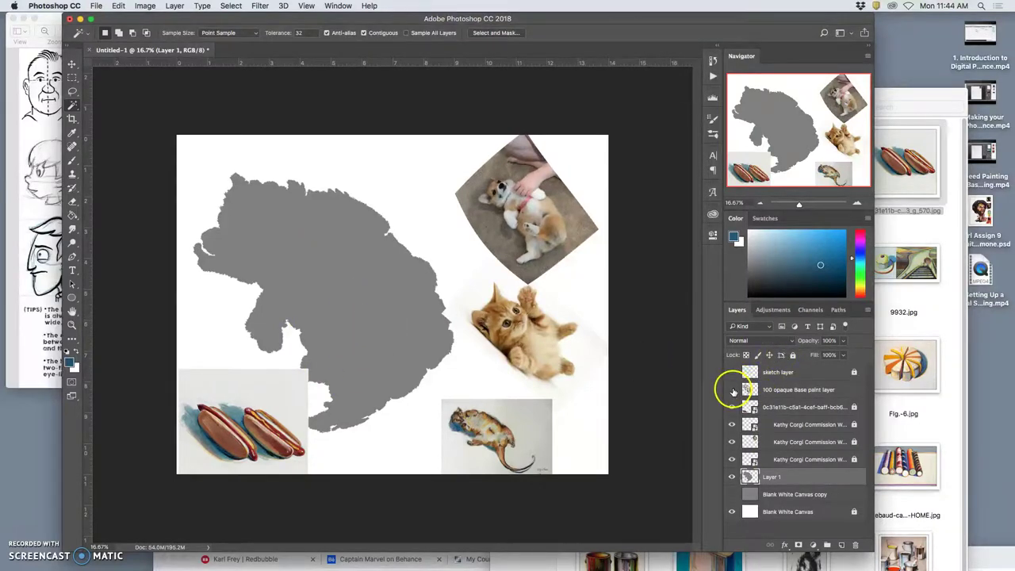
{"action": "left_click", "coordinate": [732, 389]}
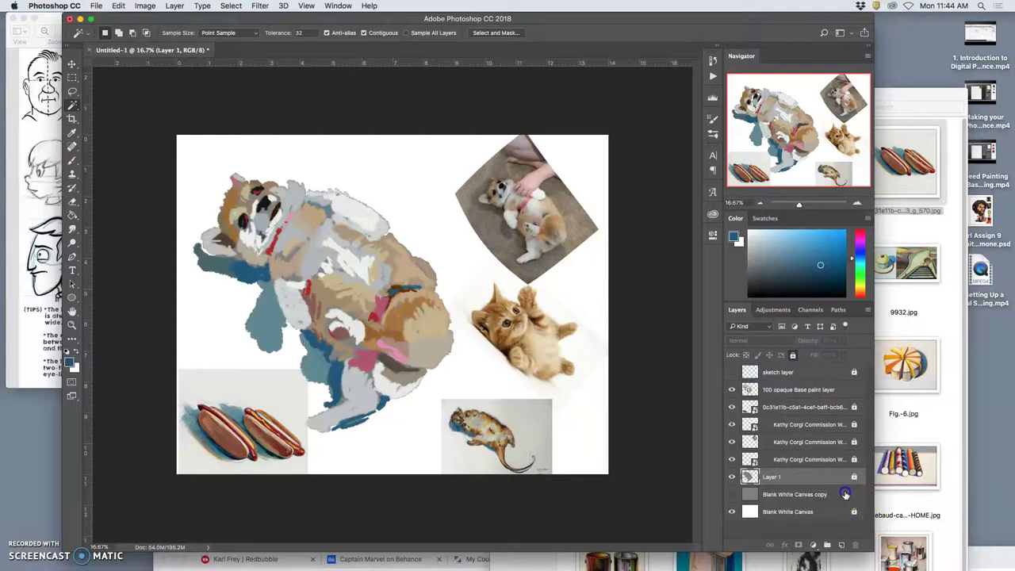
Lock the Blank White Canvas copy layer and toggle its visibility to compare grey and white backgrounds, leaving it hidden.
{"action": "left_click", "coordinate": [801, 494]}
{"action": "left_click", "coordinate": [729, 495]}
{"action": "left_click", "coordinate": [730, 495]}
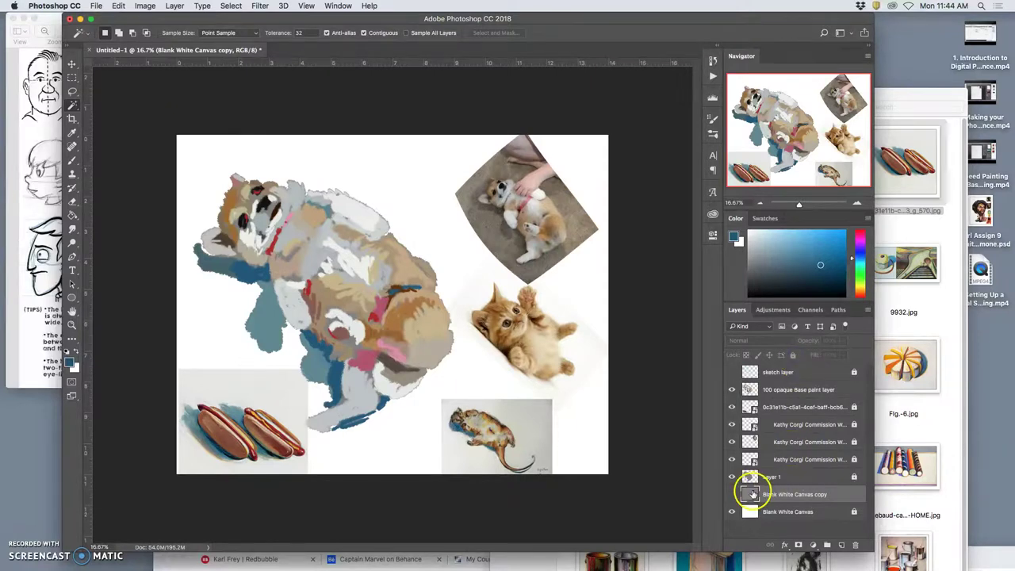
{"action": "left_click", "coordinate": [731, 494]}
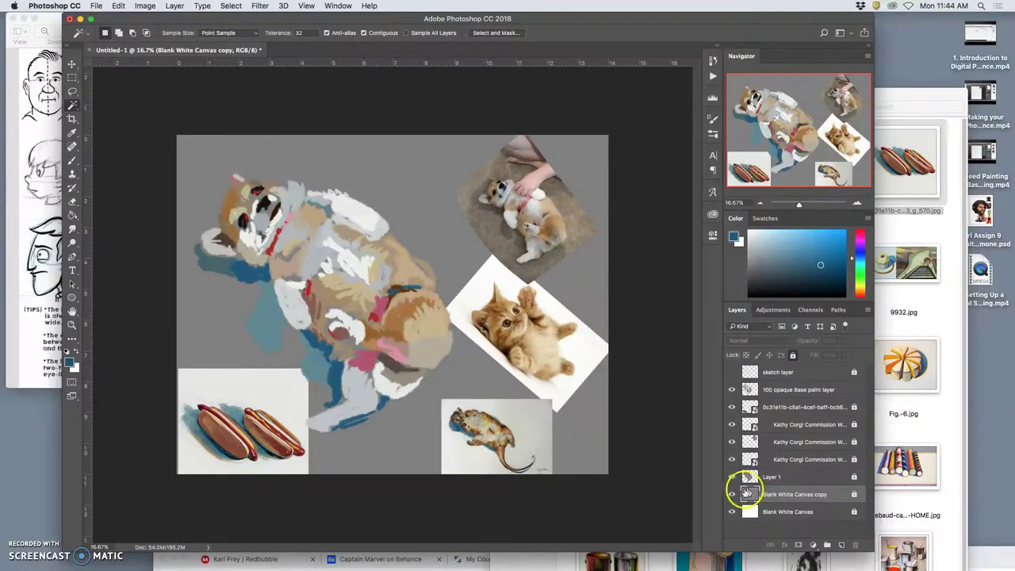
{"action": "left_click", "coordinate": [732, 494]}
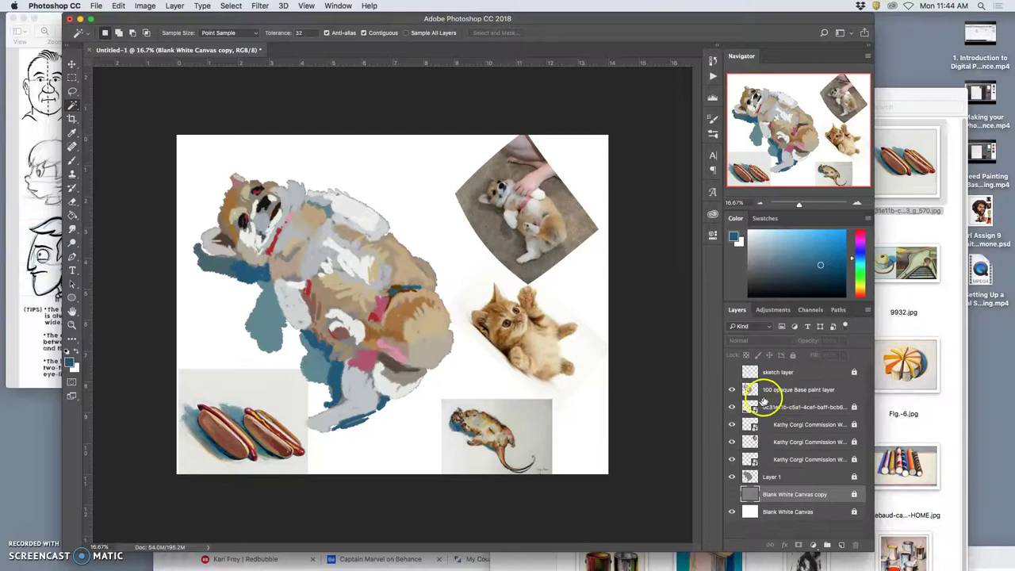
Turn the 100 opaque Base paint layer off and back on, and lock it.
{"action": "left_click", "coordinate": [731, 390]}
{"action": "left_click", "coordinate": [731, 389]}
{"action": "left_click", "coordinate": [781, 389]}
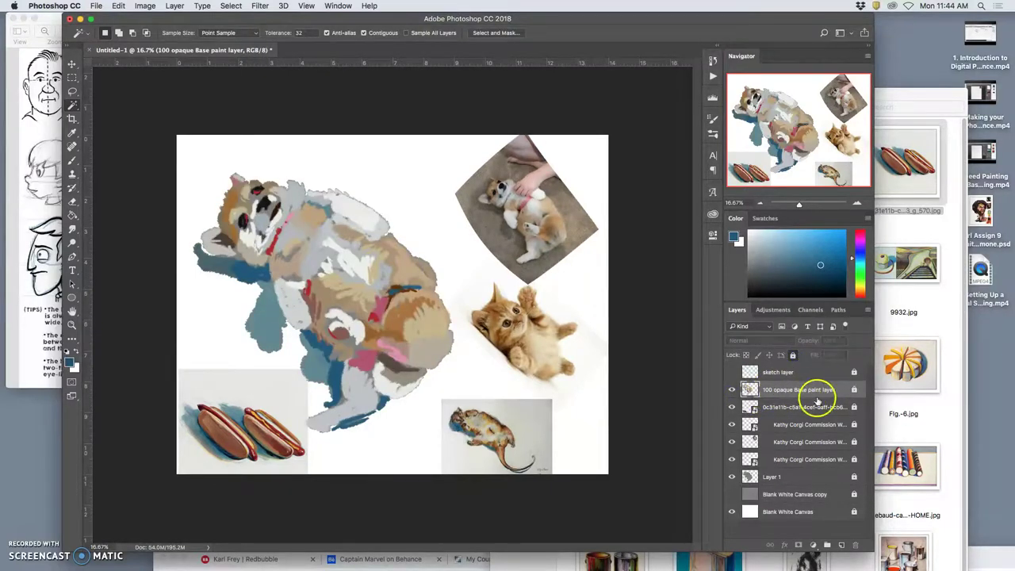
Save the painting as the Assign 9 Corgi Digital Painting PSD file and close the document.
{"action": "left_click", "coordinate": [99, 5]}
{"action": "left_click", "coordinate": [376, 137]}
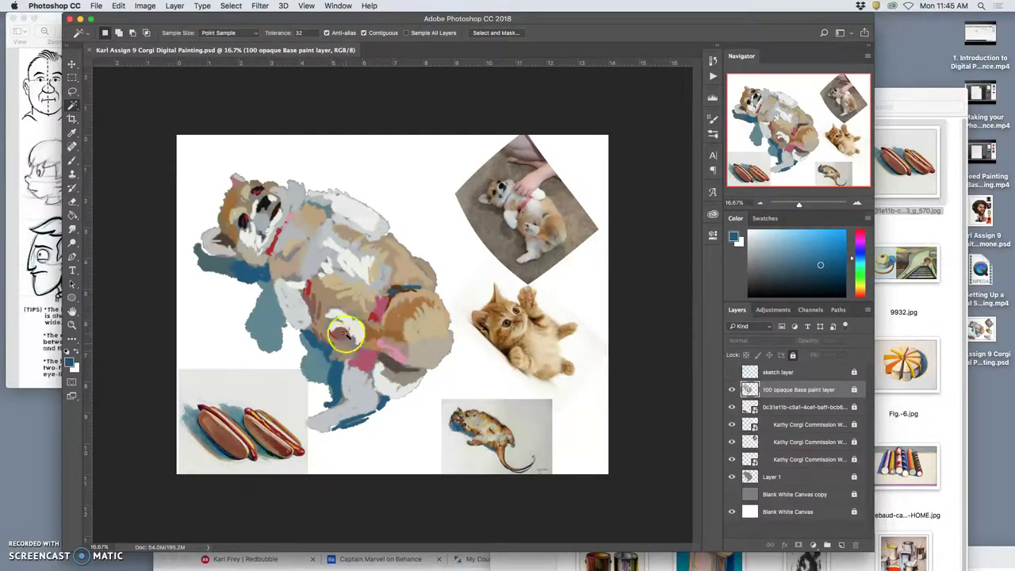
{"action": "left_click", "coordinate": [90, 49]}
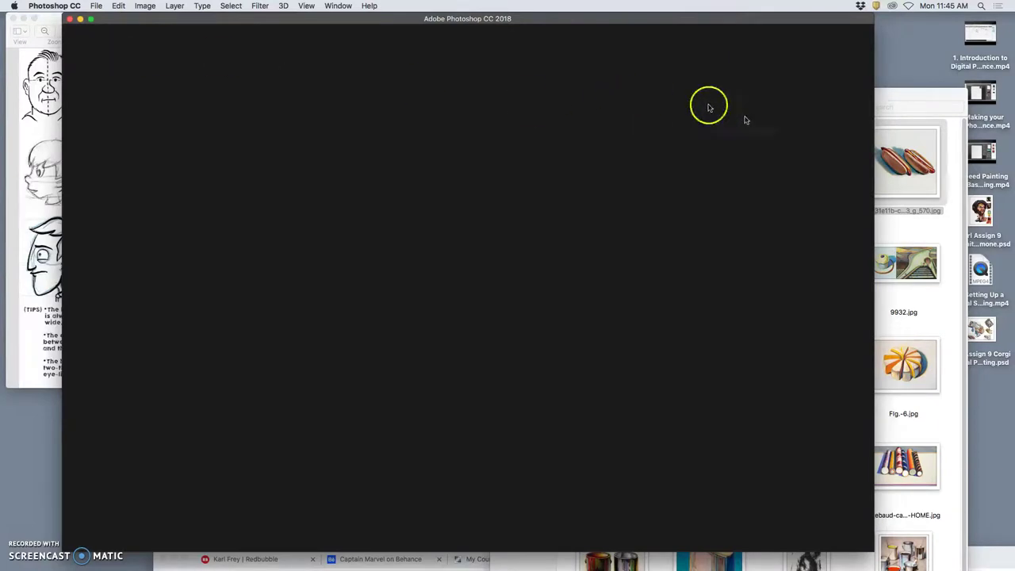
Open the Assign 9 Portrait Nina Simone PSD file from the desktop.
{"action": "left_click", "coordinate": [986, 218]}
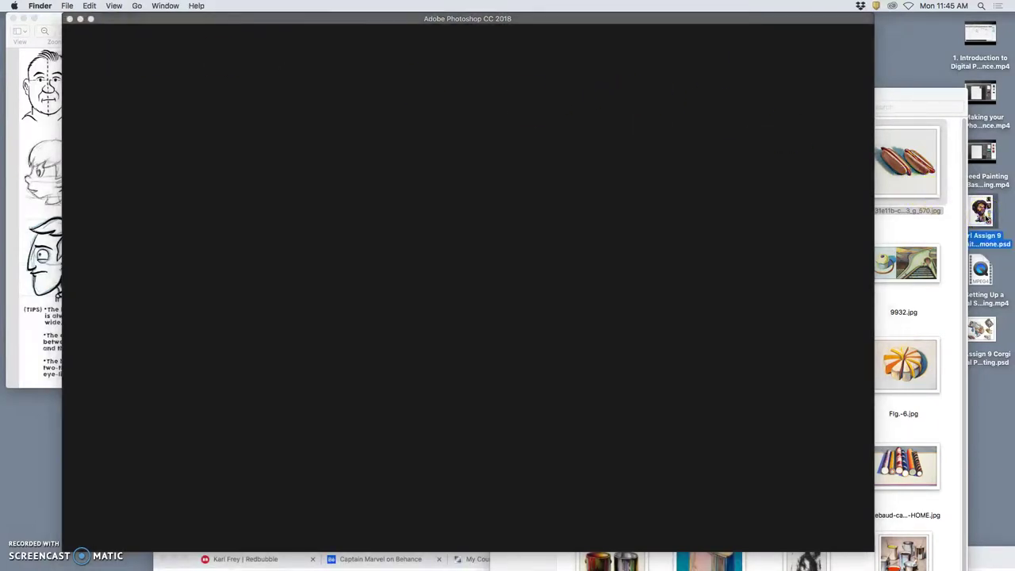
{"action": "double_click", "coordinate": [986, 219]}
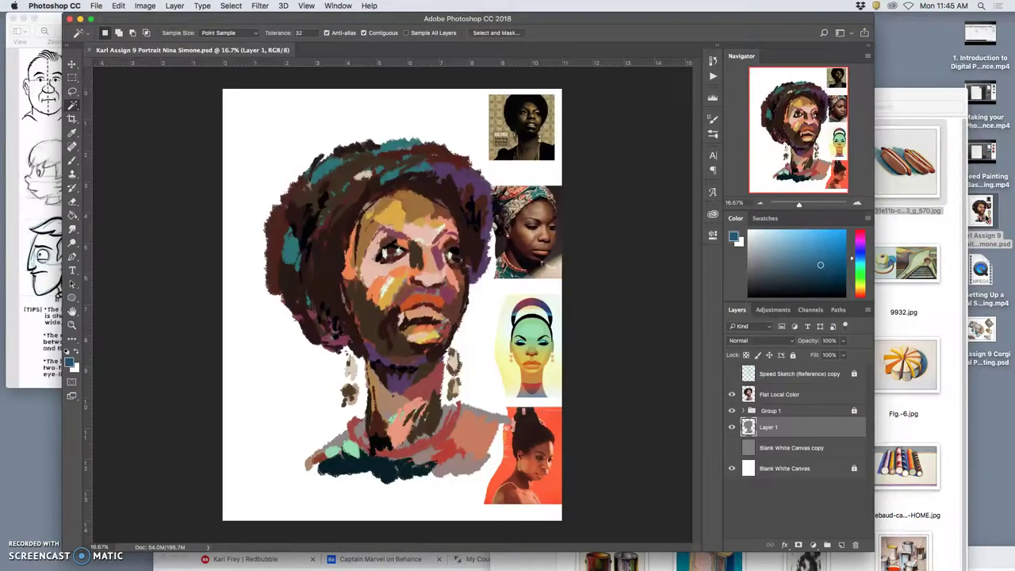
{"action": "left_click", "coordinate": [544, 306]}
Bring up the Digital Coloring and Painting Primer PDF in Chrome to review the digital painting steps, and return to Photoshop.
{"action": "left_click", "coordinate": [176, 559]}
{"action": "left_click", "coordinate": [242, 551]}
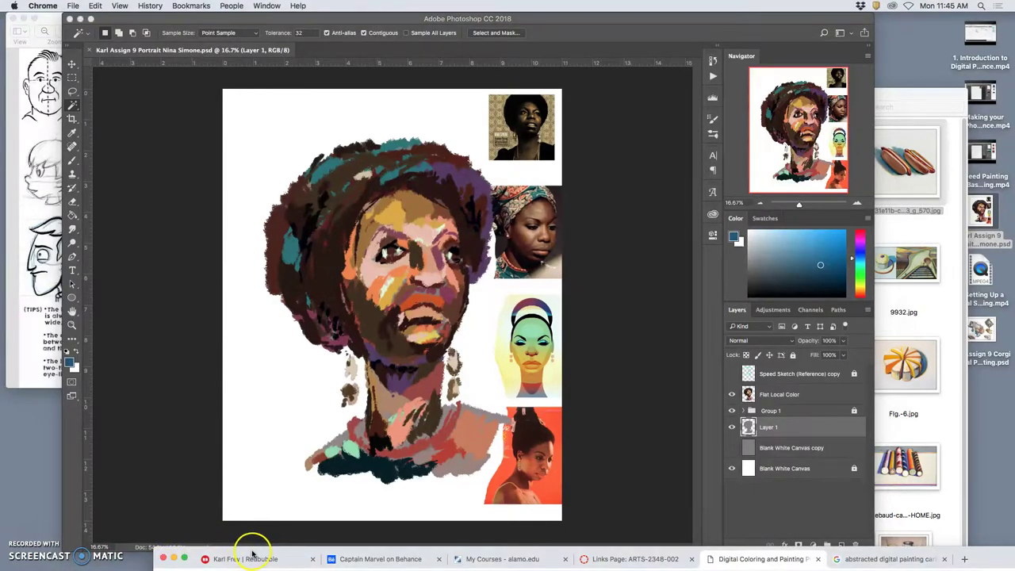
{"action": "left_click_drag", "start_coordinate": [252, 553], "coordinate": [156, 18]}
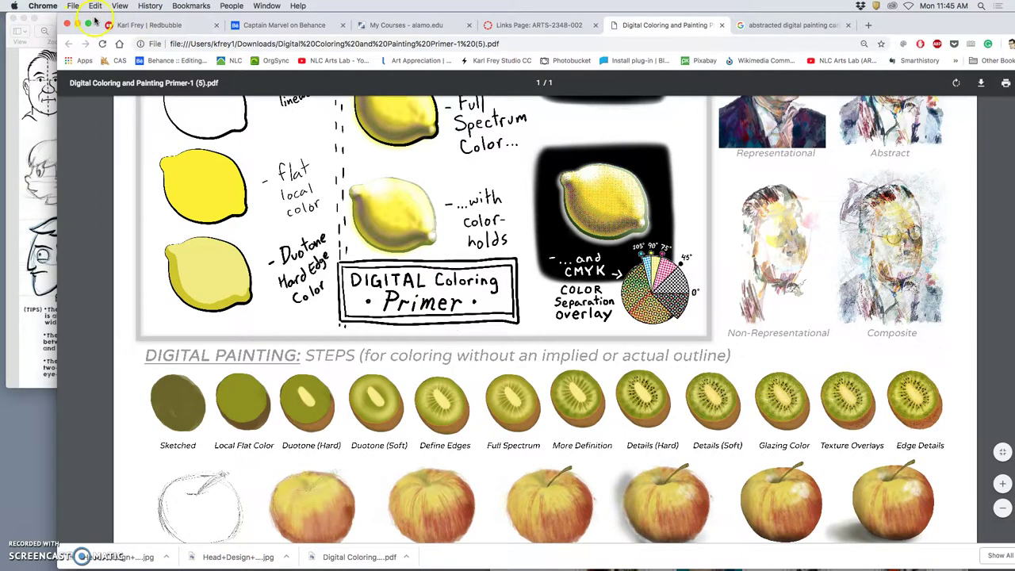
{"action": "left_click_drag", "start_coordinate": [95, 18], "coordinate": [79, 560]}
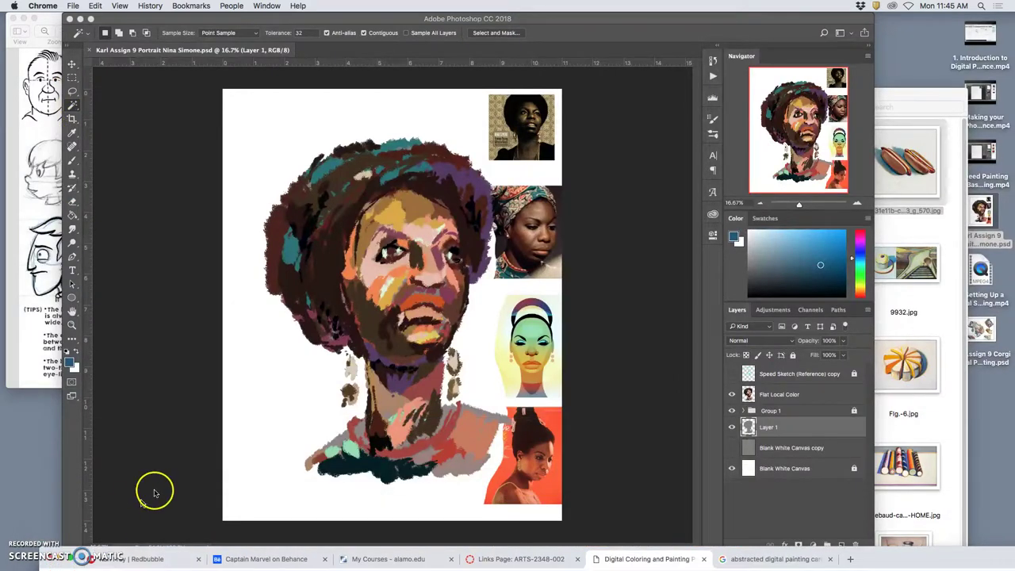
{"action": "left_click", "coordinate": [589, 278]}
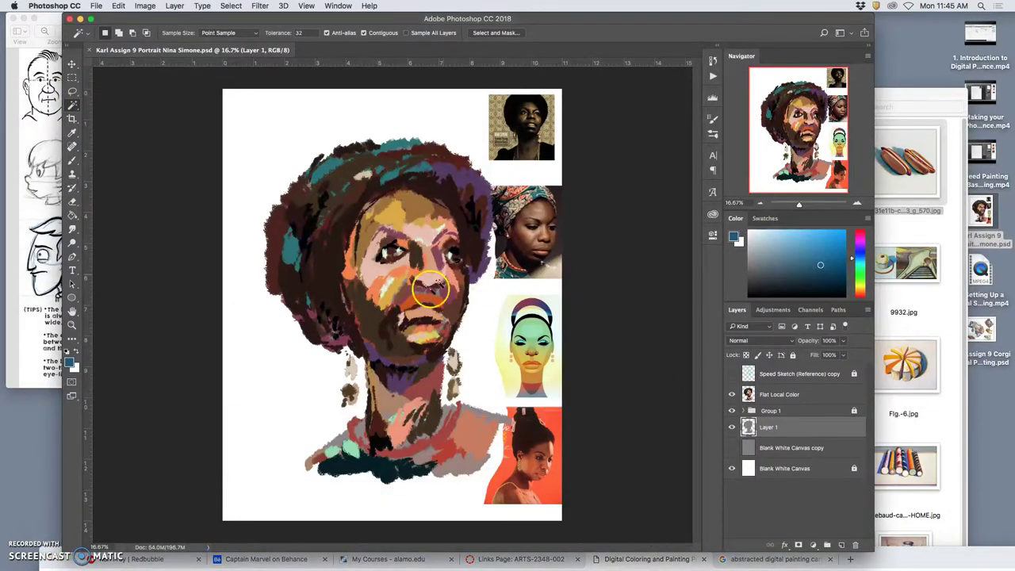
Examine the hard-edged brush strokes on the portrait's face at 200% and return to the full view.
{"action": "key", "text": "super+equal"}
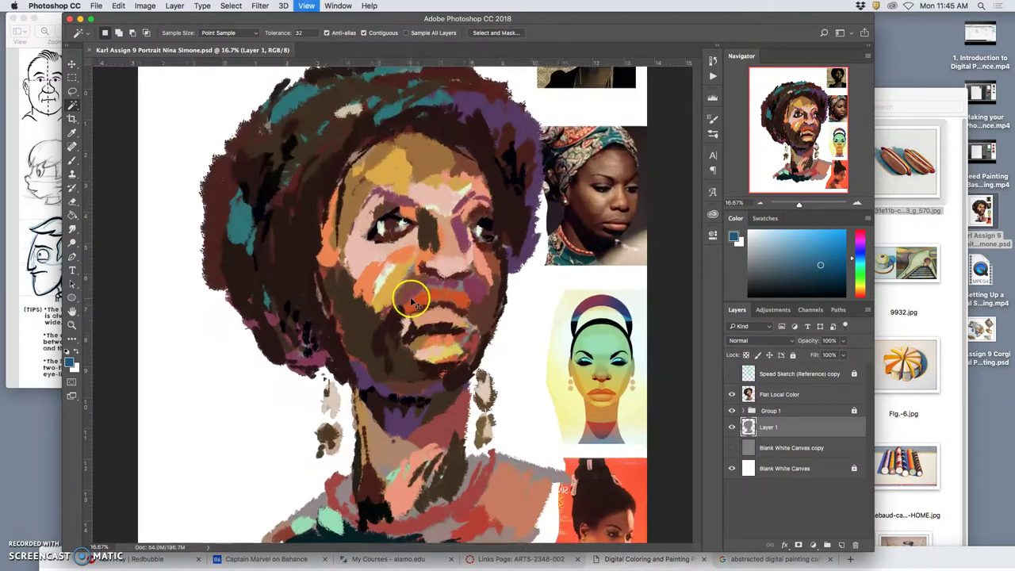
{"action": "key", "text": "super+equal"}
{"action": "key", "text": "super+equal"}
{"action": "key", "text": "super+equal"}
{"action": "key", "text": "super+equal"}
{"action": "key", "text": "super+equal"}
{"action": "key", "text": "super+equal"}
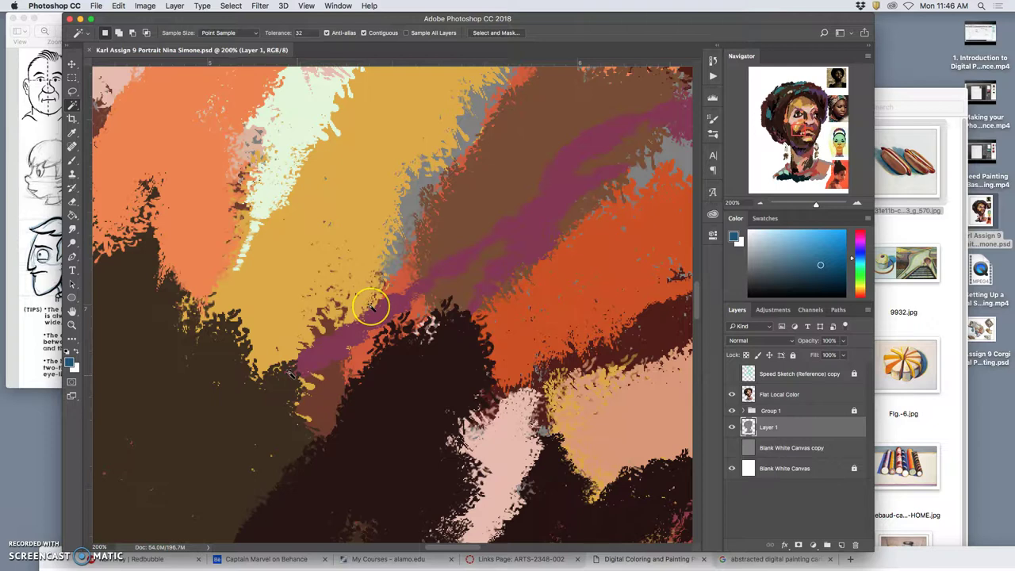
{"action": "key", "text": "super+0"}
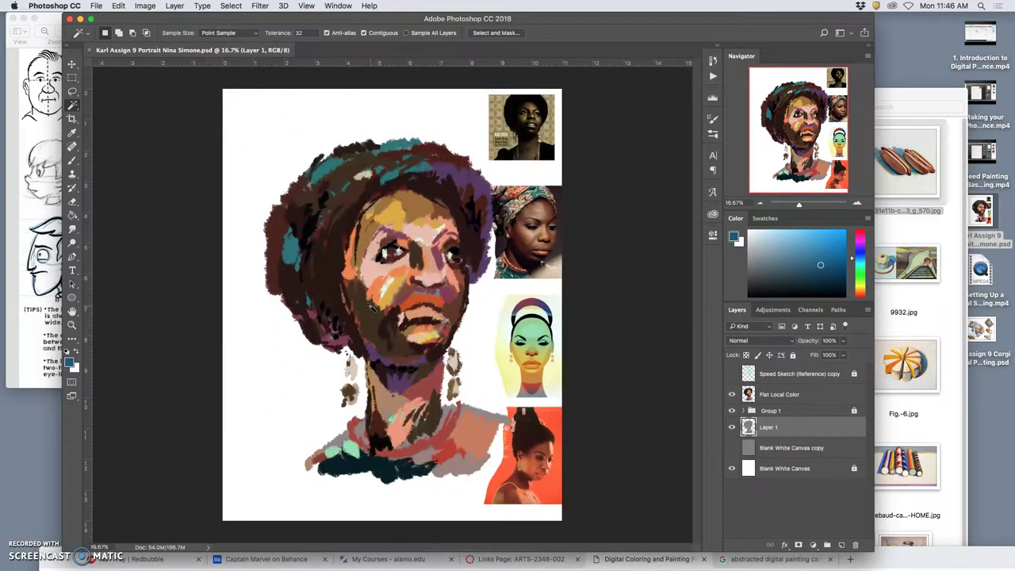
Lock the Flat Local Color layer and the grey silhouette layer, Layer 1.
{"action": "left_click", "coordinate": [815, 394]}
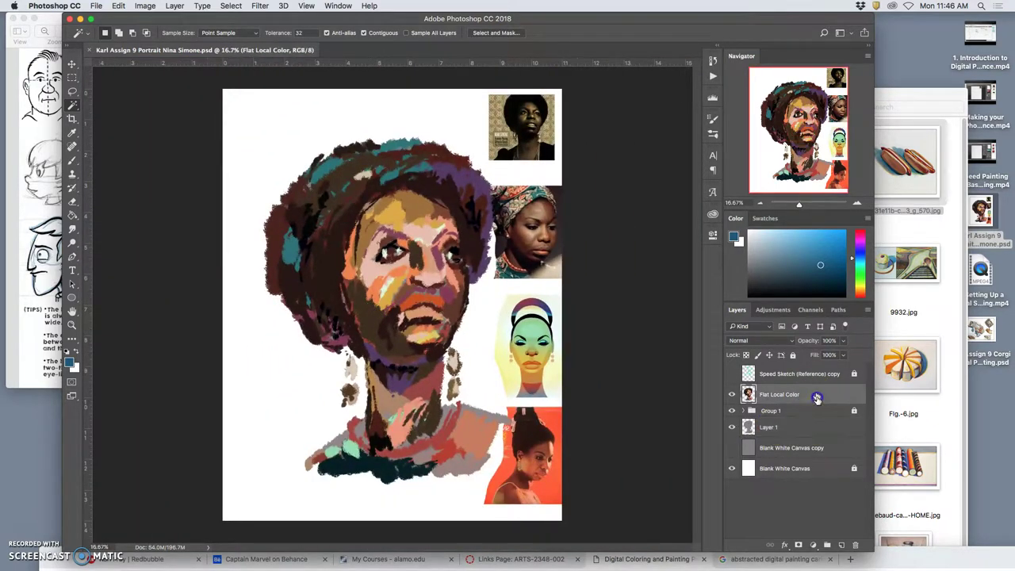
{"action": "left_click", "coordinate": [794, 354]}
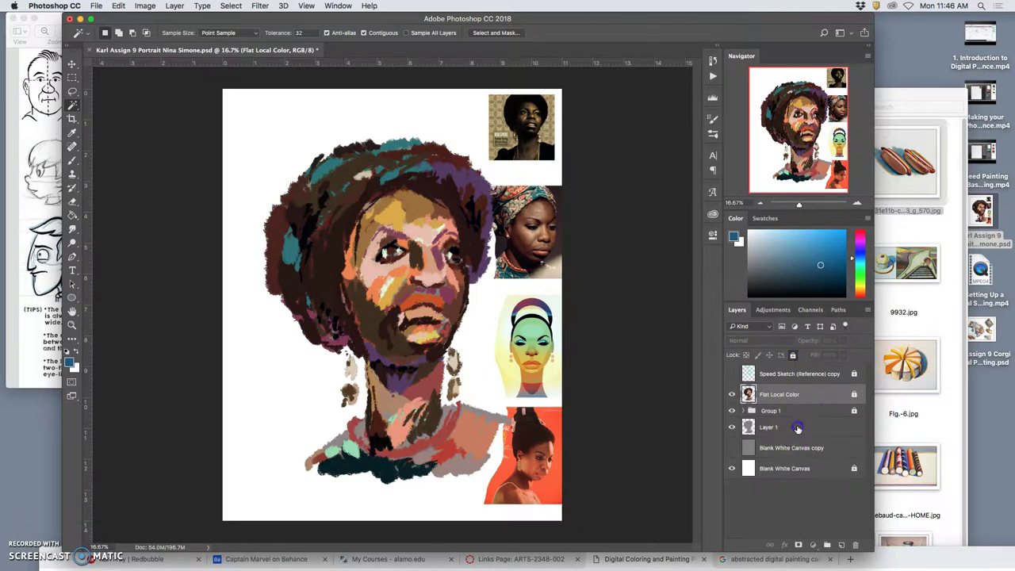
{"action": "left_click", "coordinate": [796, 427]}
Show the grey Blank White Canvas copy layer behind the portrait and lock it.
{"action": "left_click", "coordinate": [732, 447]}
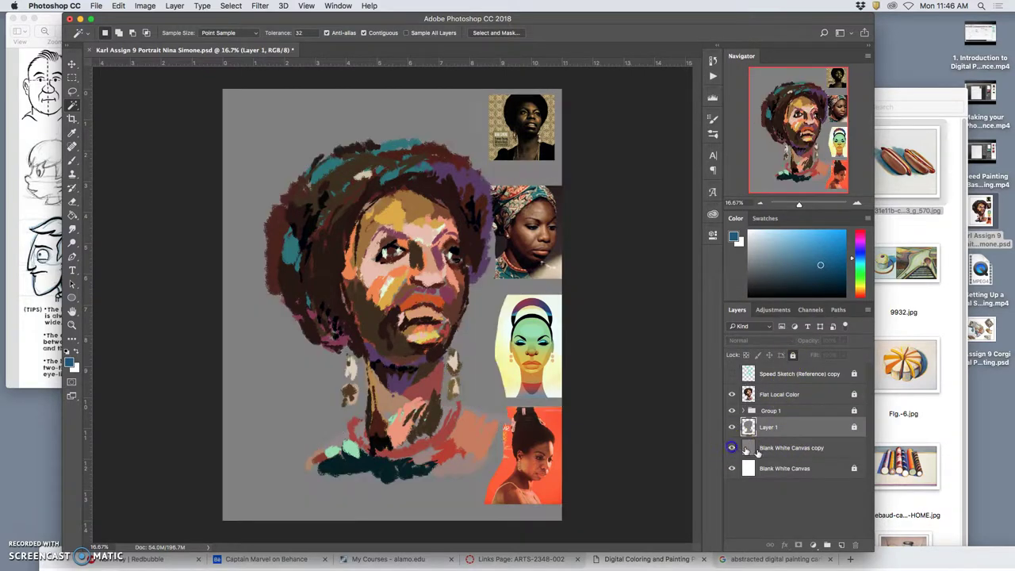
{"action": "left_click", "coordinate": [732, 448]}
{"action": "left_click", "coordinate": [734, 448]}
{"action": "left_click", "coordinate": [794, 448]}
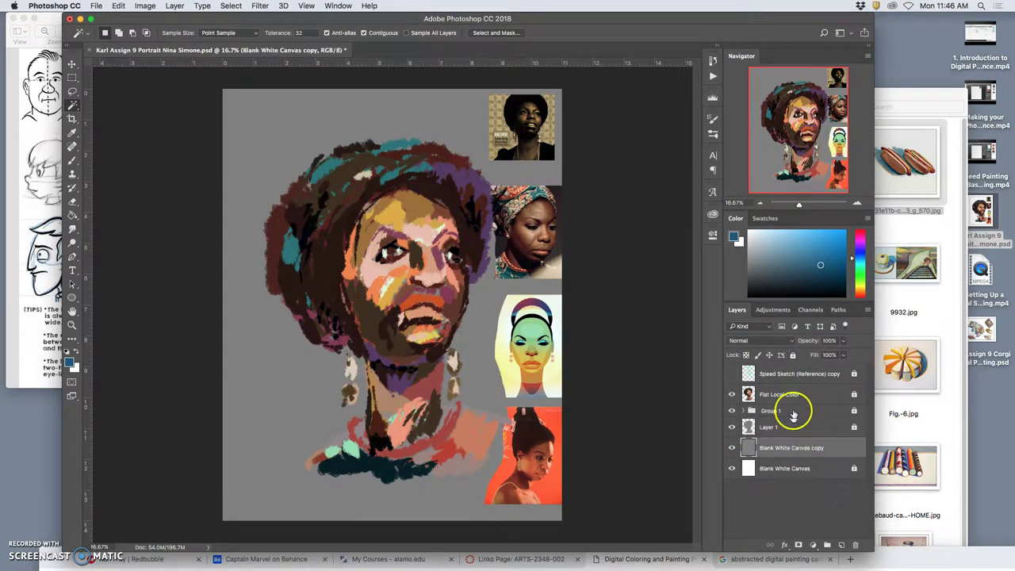
{"action": "left_click", "coordinate": [793, 354]}
Unlock and duplicate the Flat Local Color layer, and lock the original again.
{"action": "left_click", "coordinate": [802, 396]}
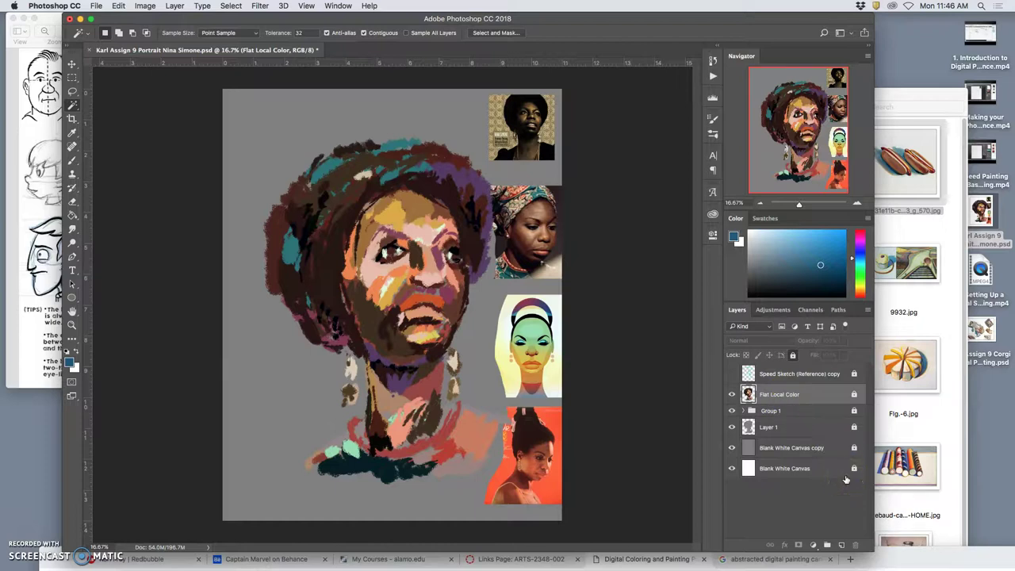
{"action": "left_click", "coordinate": [792, 356]}
{"action": "key", "text": "super+j"}
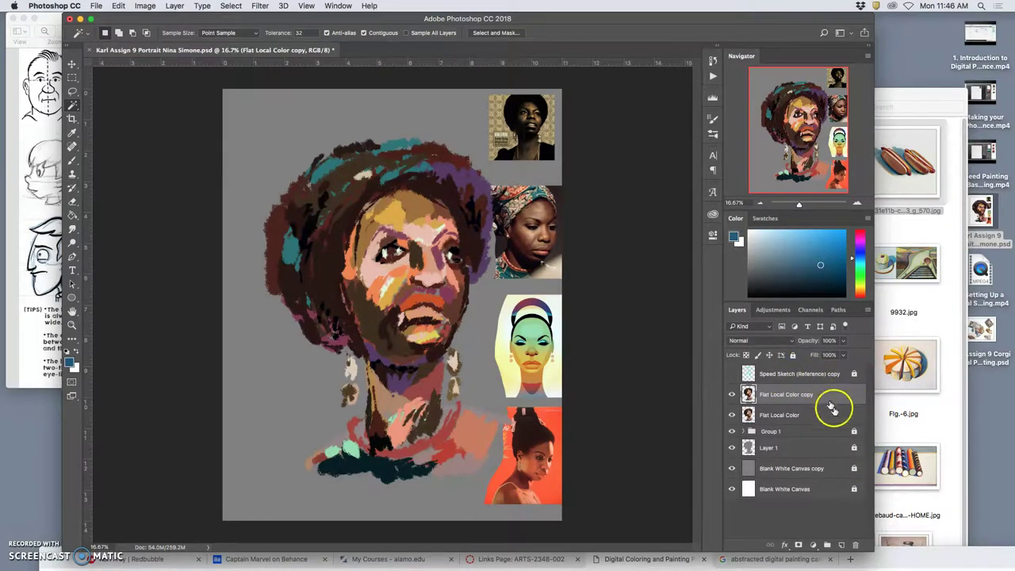
{"action": "left_click", "coordinate": [835, 413]}
{"action": "left_click", "coordinate": [792, 355]}
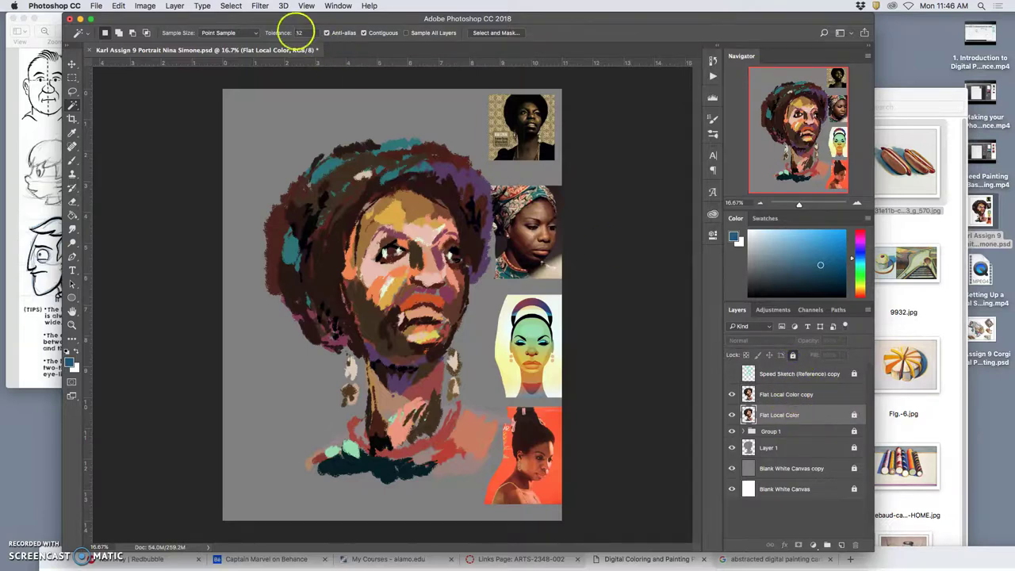
Start a Gaussian Blur with a 20.4-pixel radius on the Flat Local Color copy layer.
{"action": "left_click", "coordinate": [261, 7]}
{"action": "left_click", "coordinate": [455, 174]}
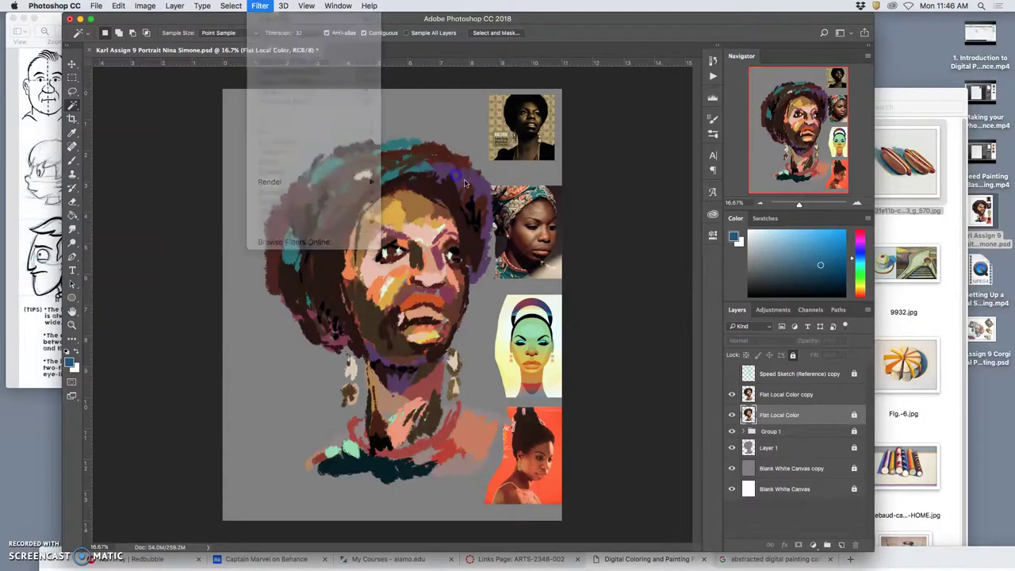
{"action": "left_click", "coordinate": [809, 396]}
{"action": "left_click", "coordinate": [260, 6]}
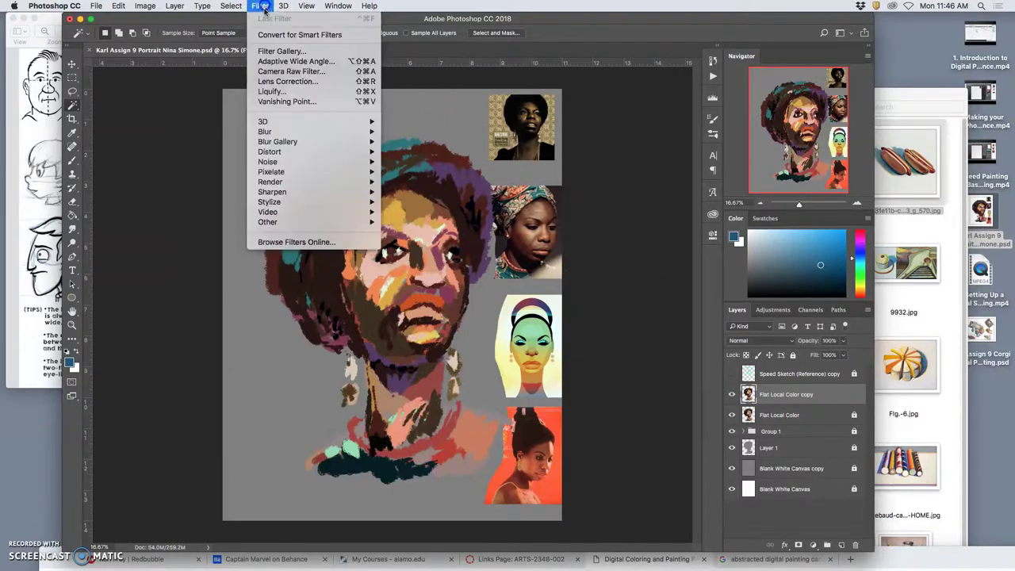
{"action": "mouse_move", "coordinate": [349, 135]}
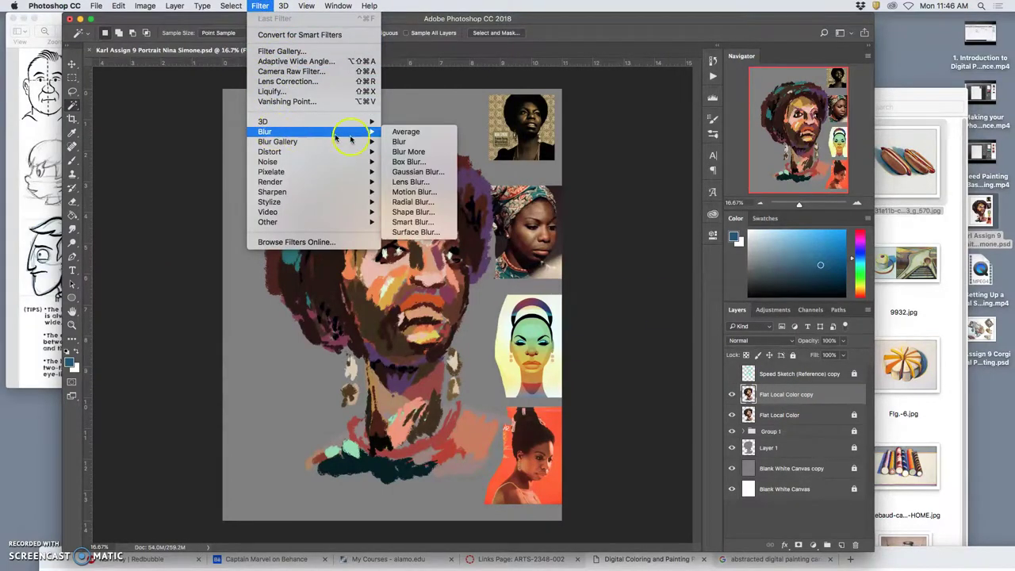
{"action": "left_click", "coordinate": [418, 171]}
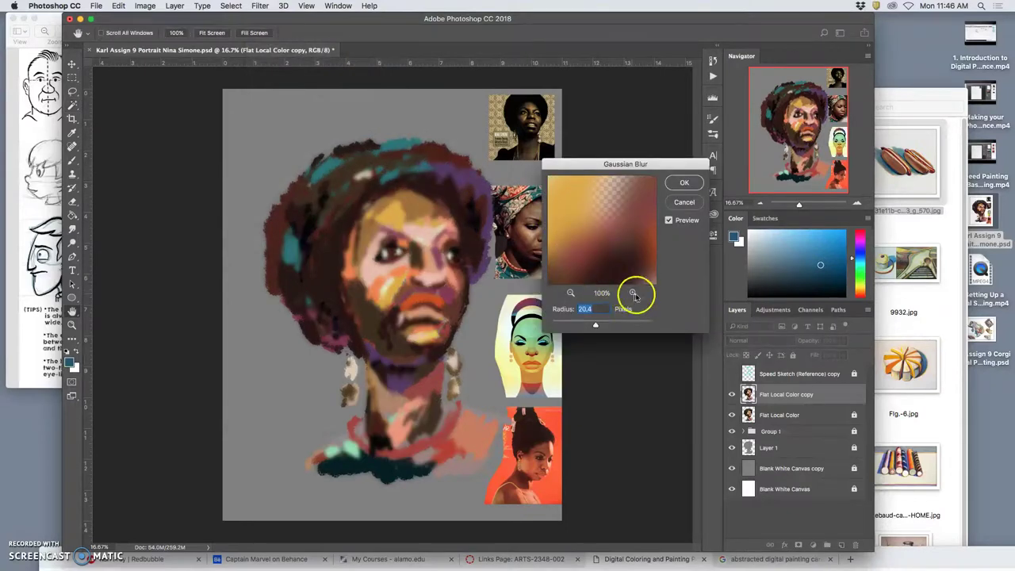
Examine the blur preview on the portrait's face and eye at 100%, and return to the full view.
{"action": "left_click", "coordinate": [427, 286], "text": "super"}
{"action": "key", "text": "super+plus"}
{"action": "key", "text": "super+plus"}
{"action": "key", "text": "super+plus"}
{"action": "key", "text": "super+plus"}
{"action": "key", "text": "super+plus"}
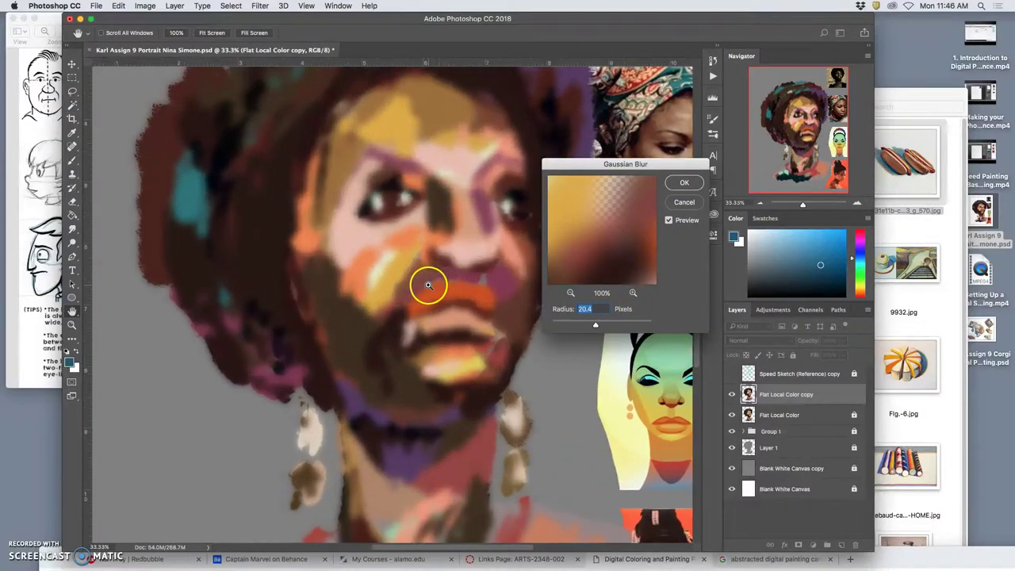
{"action": "scroll", "coordinate": [376, 274], "scroll_direction": "up", "scroll_amount": 5}
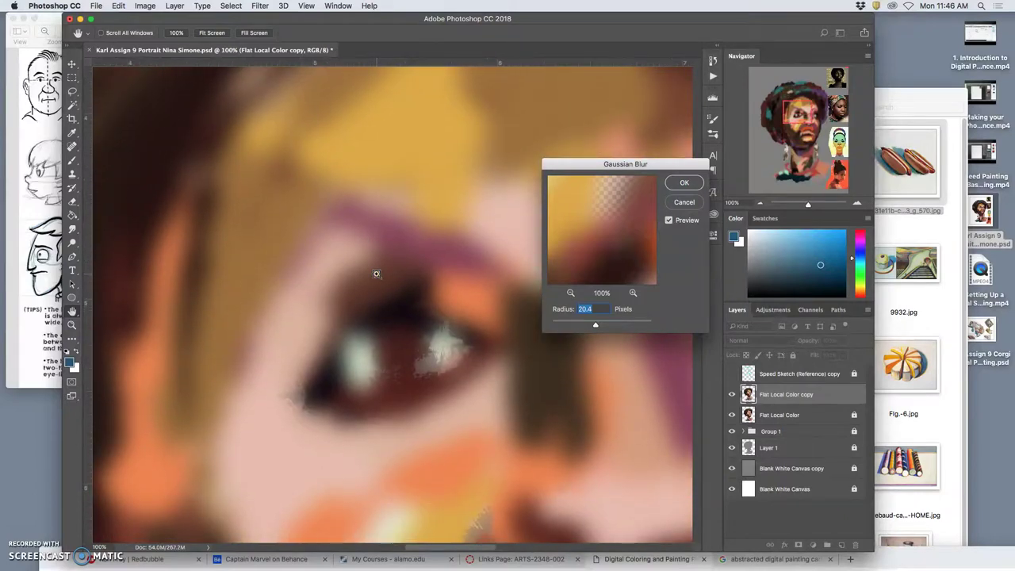
{"action": "key", "text": "super+minus"}
{"action": "key", "text": "super+minus"}
{"action": "key", "text": "super+minus"}
{"action": "key", "text": "super+minus"}
{"action": "key", "text": "super+minus"}
{"action": "key", "text": "super+minus"}
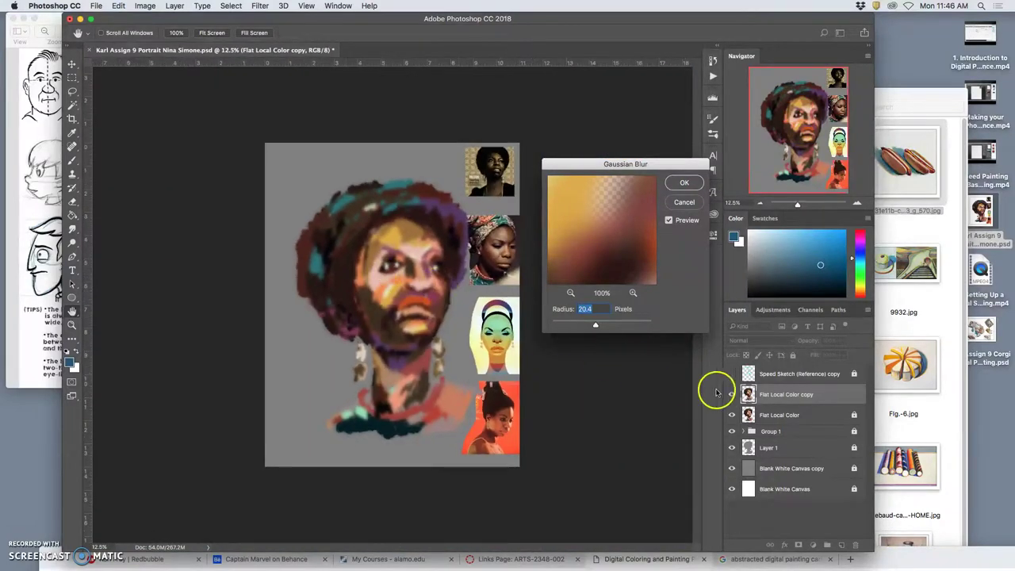
Apply the 20.4-pixel Gaussian Blur and hide the grey Blank White Canvas copy layer.
{"action": "left_click", "coordinate": [730, 468]}
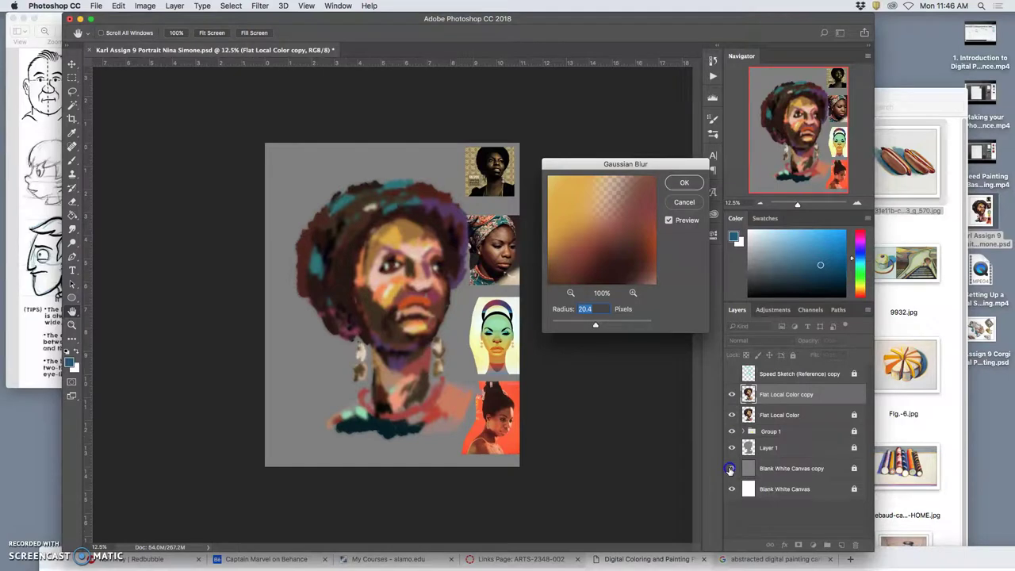
{"action": "left_click", "coordinate": [683, 183]}
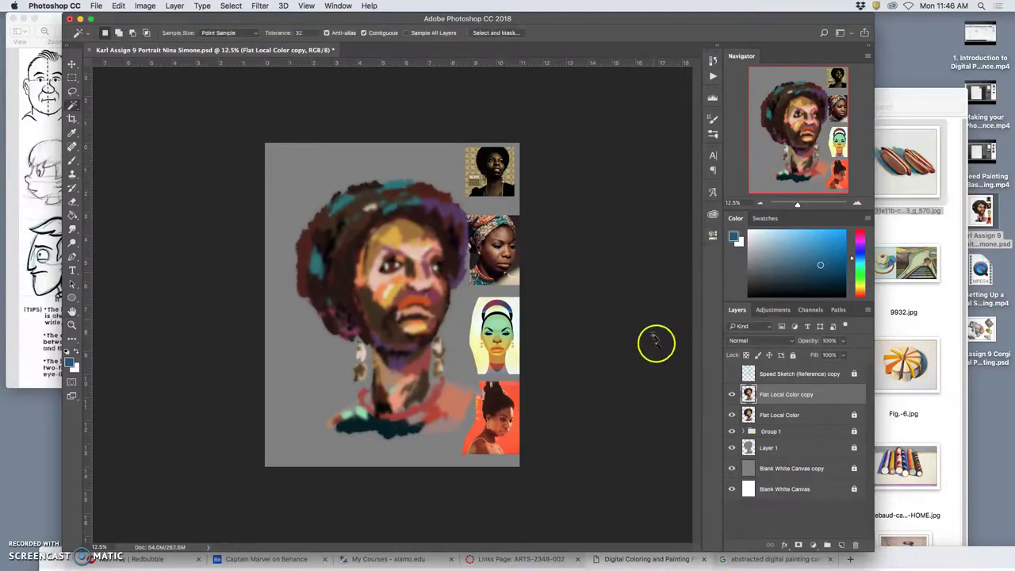
{"action": "left_click", "coordinate": [732, 469]}
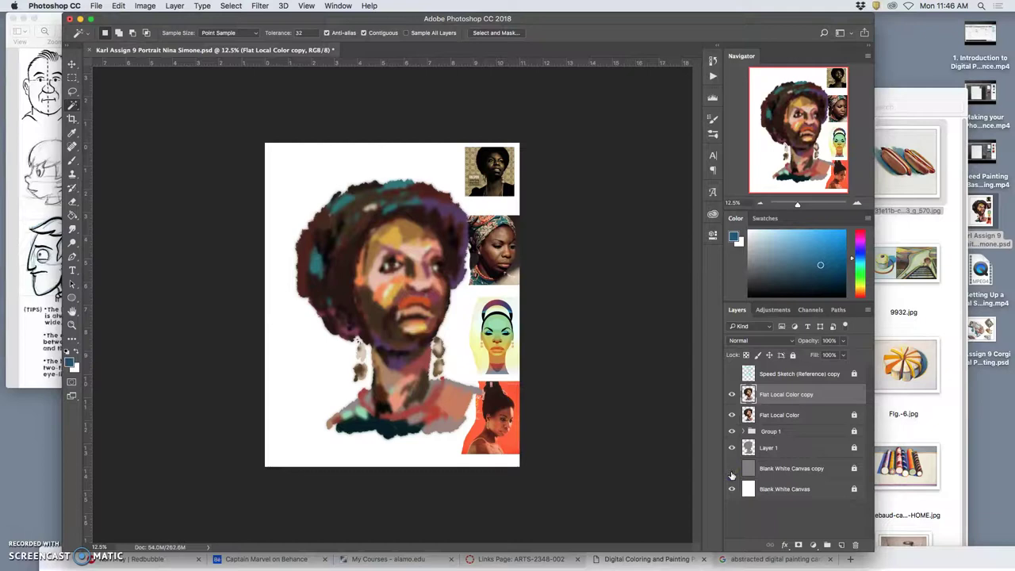
Compare the portrait with and without the blurred Flat Local Color copy layer.
{"action": "left_click", "coordinate": [731, 394]}
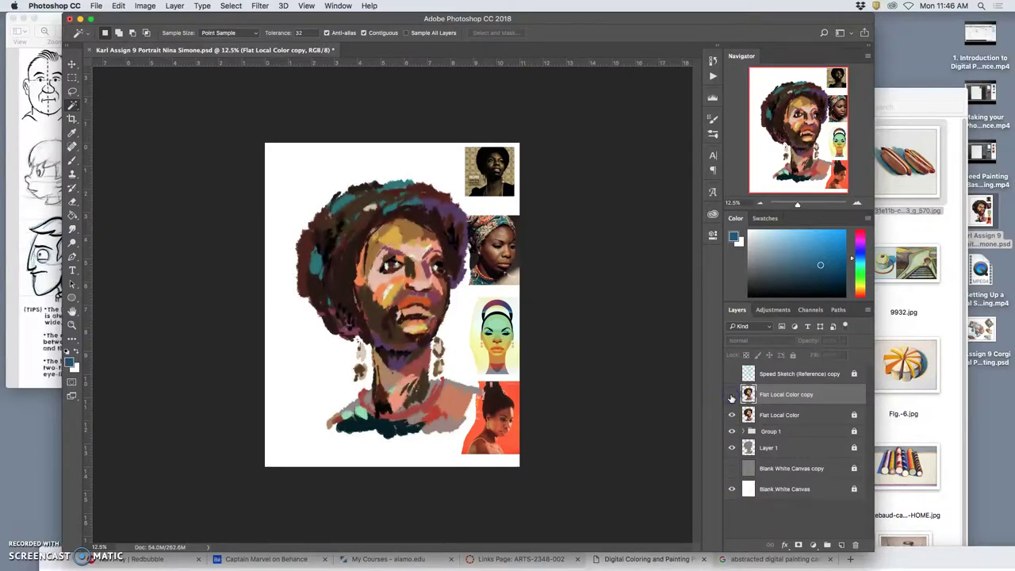
{"action": "left_click", "coordinate": [731, 394]}
{"action": "left_click", "coordinate": [732, 395]}
{"action": "left_click", "coordinate": [731, 395]}
{"action": "left_click", "coordinate": [731, 395]}
{"action": "left_click", "coordinate": [731, 395]}
{"action": "key", "text": "super+equal"}
{"action": "key", "text": "super+equal"}
{"action": "key", "text": "super+equal"}
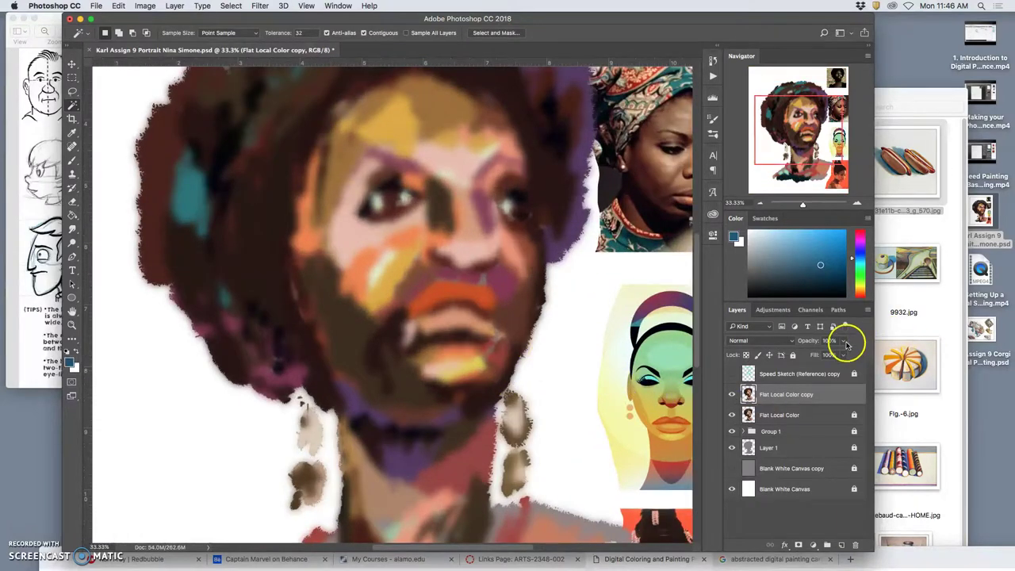
Apply a Hue/Saturation adjustment to the Flat Local Color copy layer with Hue -14, Saturation -8 and Lightness -9.
{"action": "left_click", "coordinate": [142, 6]}
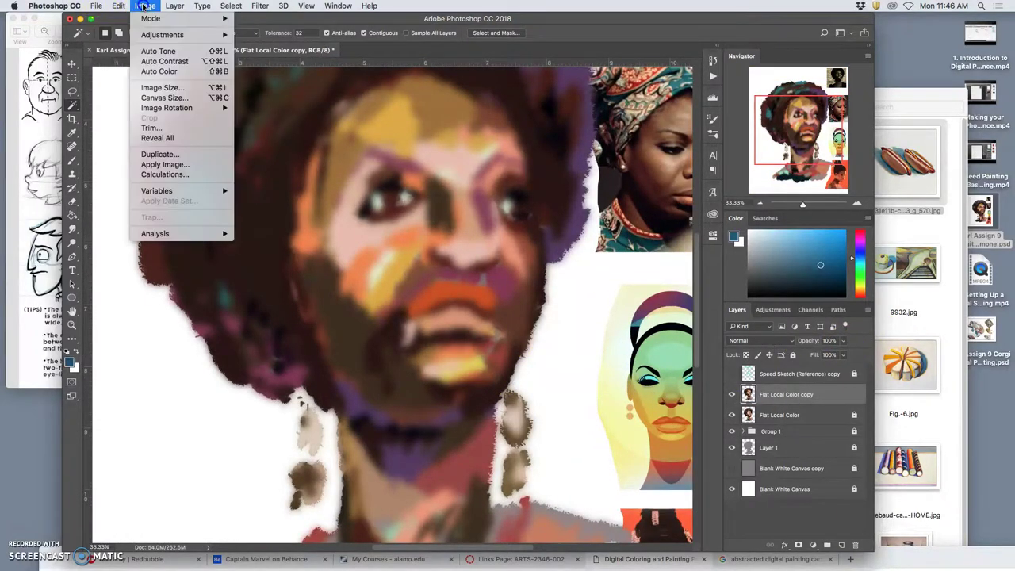
{"action": "mouse_move", "coordinate": [159, 35]}
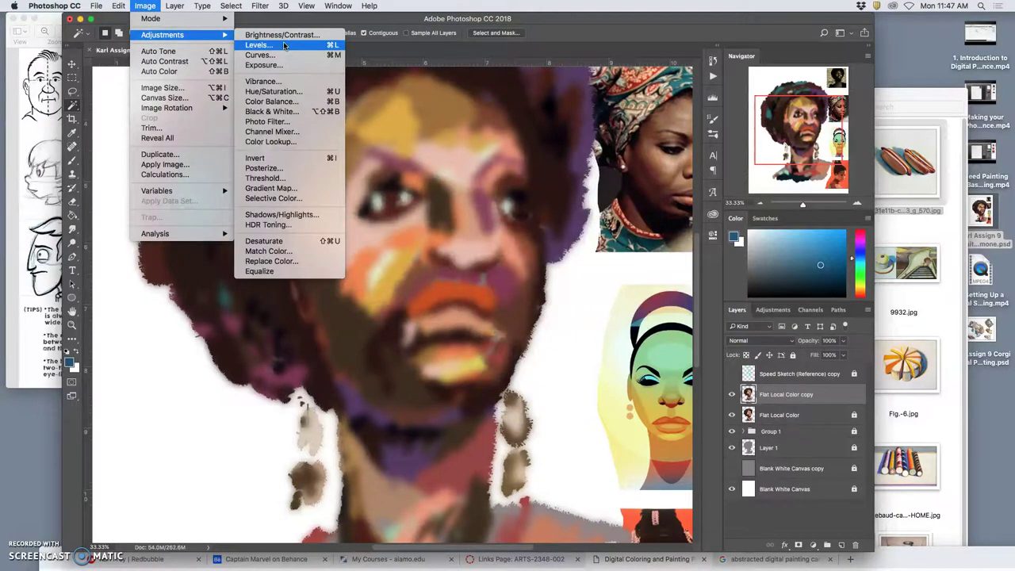
{"action": "mouse_move", "coordinate": [218, 35]}
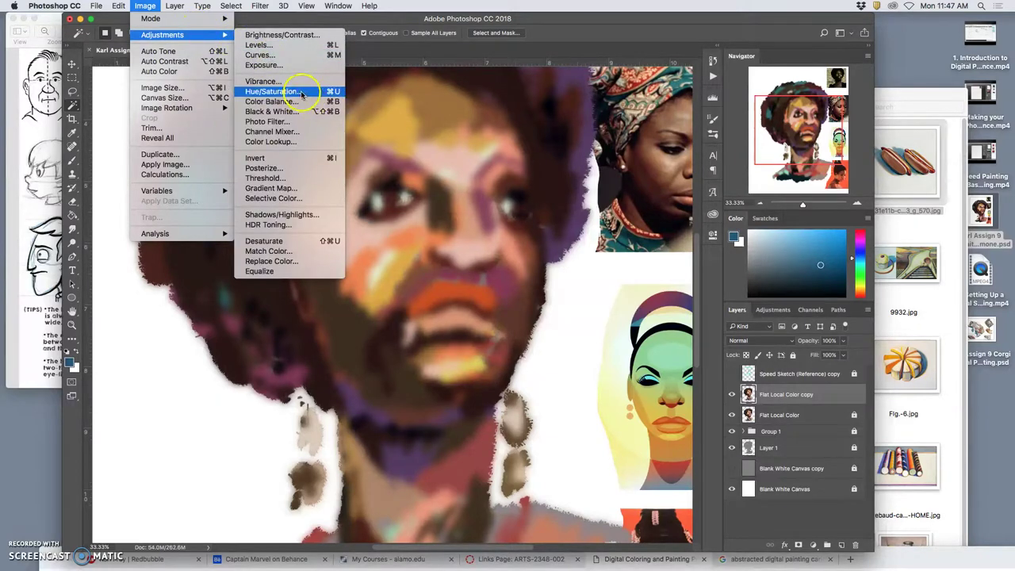
{"action": "left_click", "coordinate": [301, 94]}
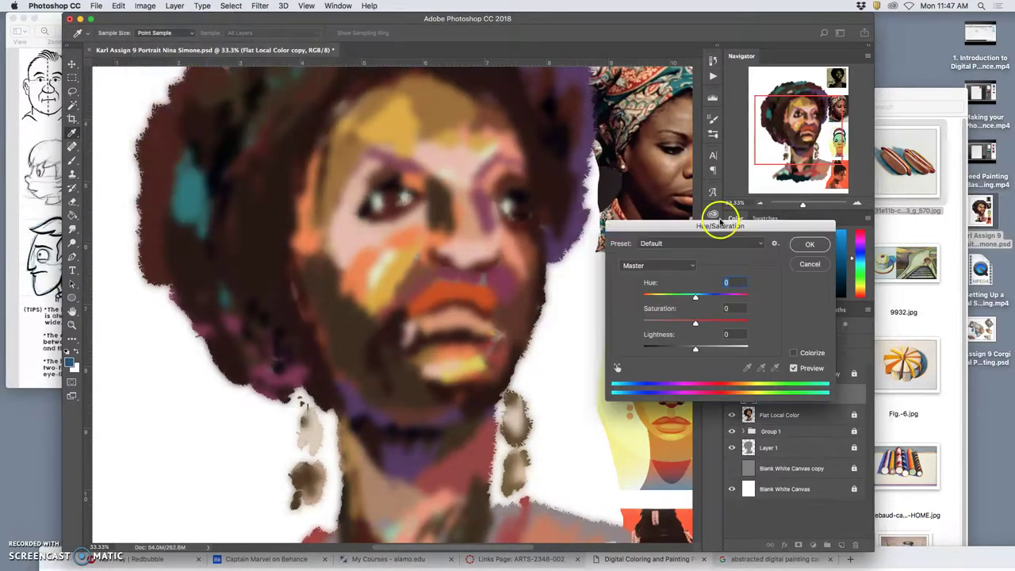
{"action": "mouse_move", "coordinate": [696, 296]}
{"action": "left_mouse_down"}
{"action": "mouse_move", "coordinate": [706, 298]}
{"action": "mouse_move", "coordinate": [689, 300]}
{"action": "left_mouse_up"}
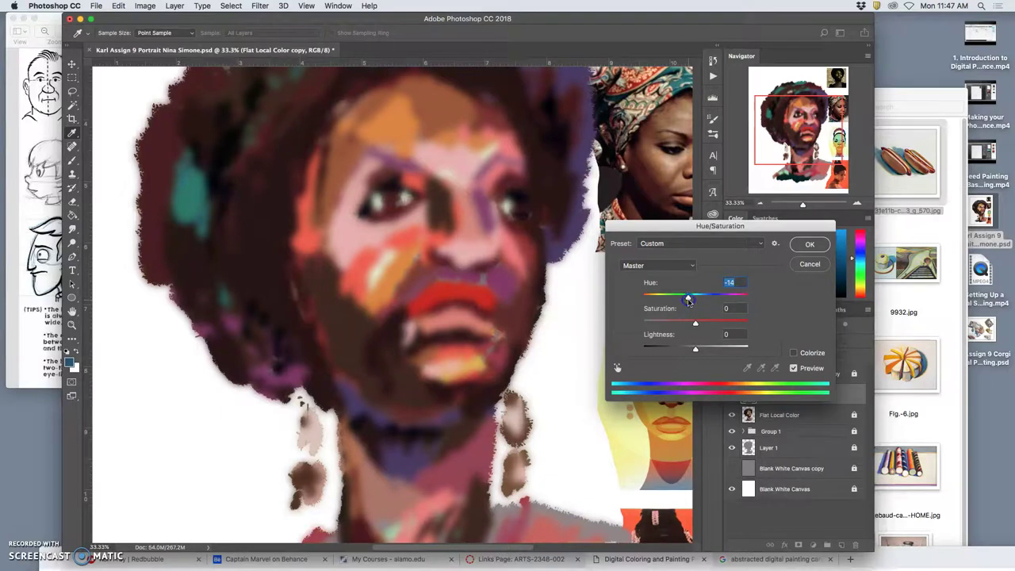
{"action": "left_click_drag", "start_coordinate": [697, 325], "coordinate": [689, 324]}
{"action": "left_click_drag", "start_coordinate": [714, 323], "coordinate": [701, 323]}
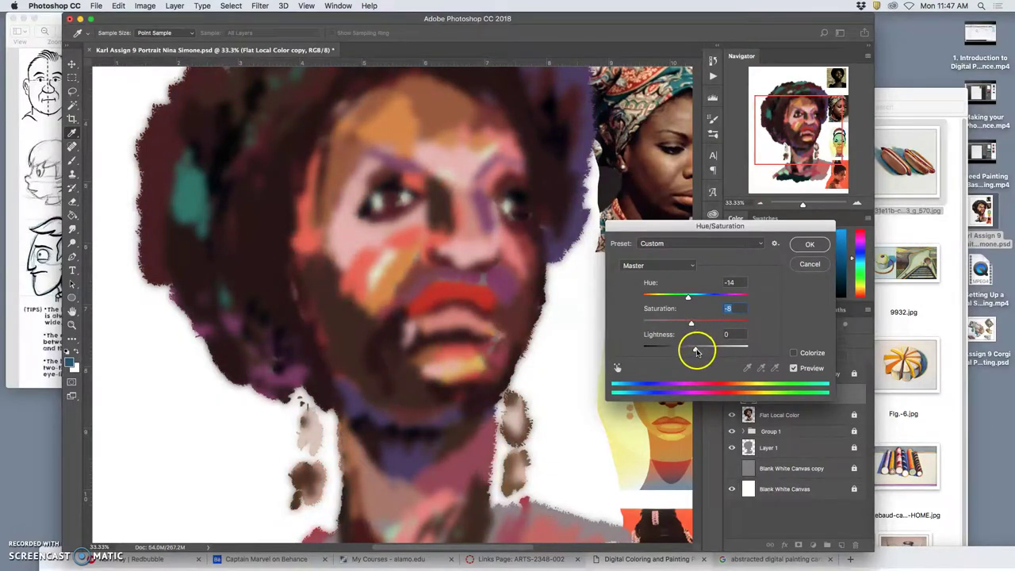
{"action": "left_click_drag", "start_coordinate": [695, 352], "coordinate": [691, 353]}
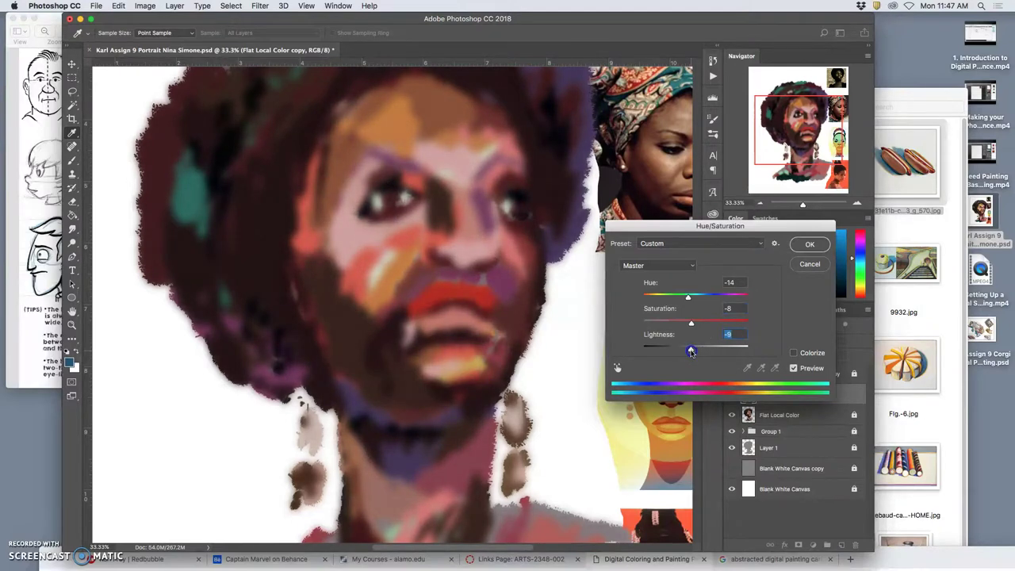
{"action": "left_click", "coordinate": [810, 243]}
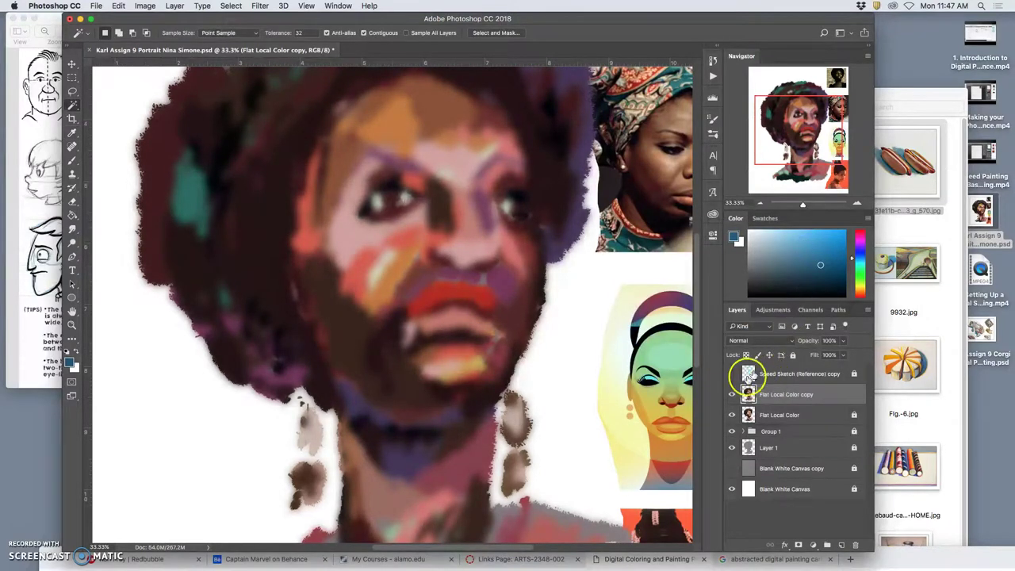
Compare the colour-adjusted Flat Local Color copy layer with the original by toggling its visibility in the full view.
{"action": "left_click", "coordinate": [733, 395]}
{"action": "left_click", "coordinate": [732, 394]}
{"action": "key", "text": "super+minus"}
{"action": "key", "text": "super+minus"}
{"action": "key", "text": "super+minus"}
{"action": "left_click", "coordinate": [732, 394]}
{"action": "left_click", "coordinate": [732, 394]}
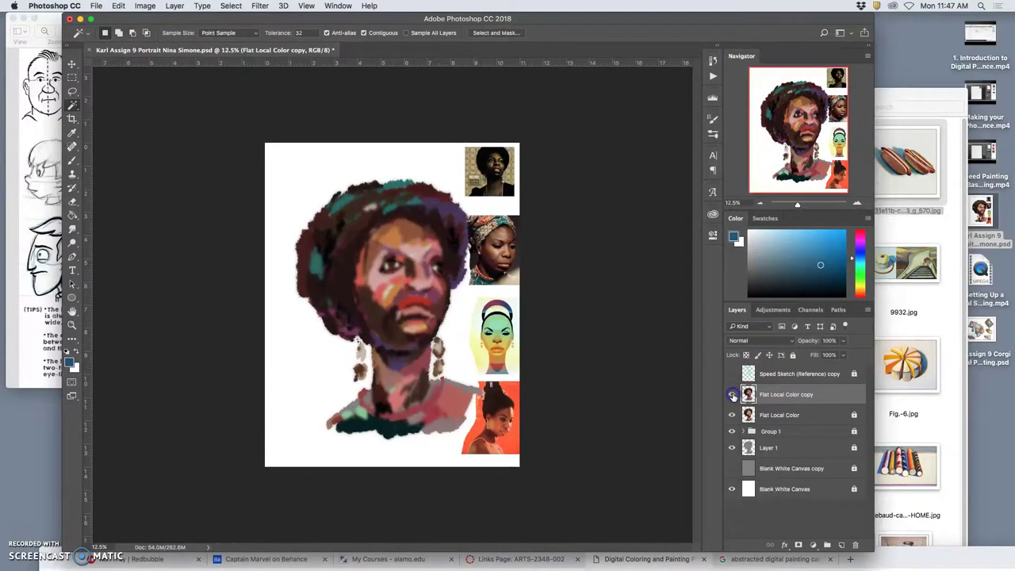
{"action": "left_click", "coordinate": [733, 394]}
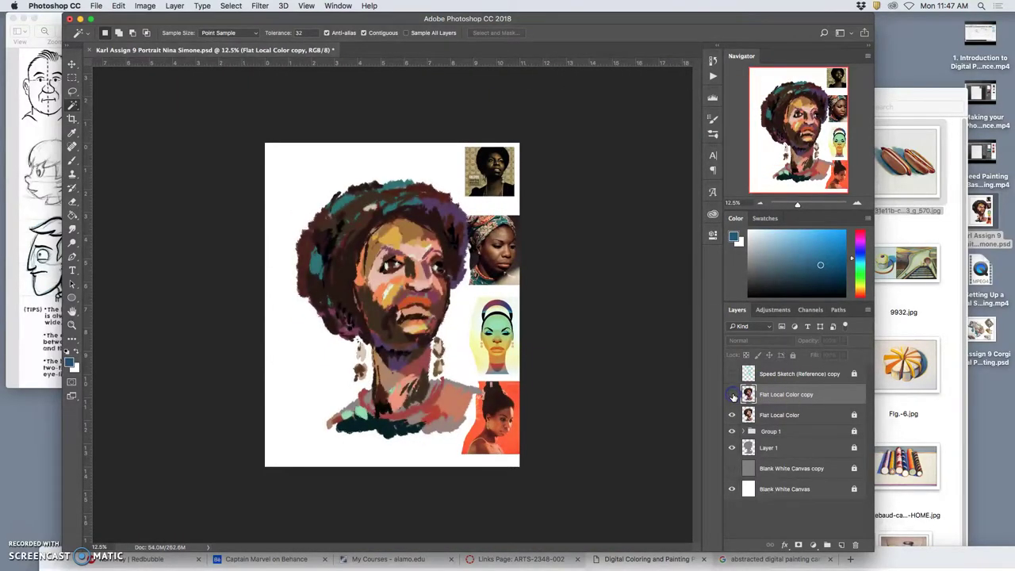
{"action": "left_click", "coordinate": [733, 394]}
{"action": "left_click", "coordinate": [733, 395]}
{"action": "left_click", "coordinate": [733, 394]}
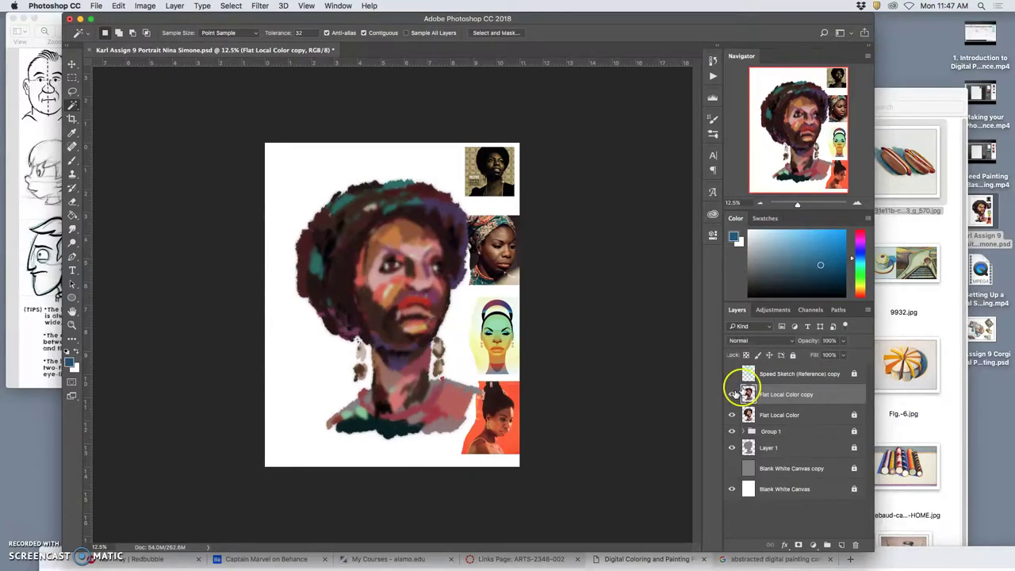
Try the Soft Light blend mode on the Flat Local Color copy layer.
{"action": "left_click", "coordinate": [767, 342]}
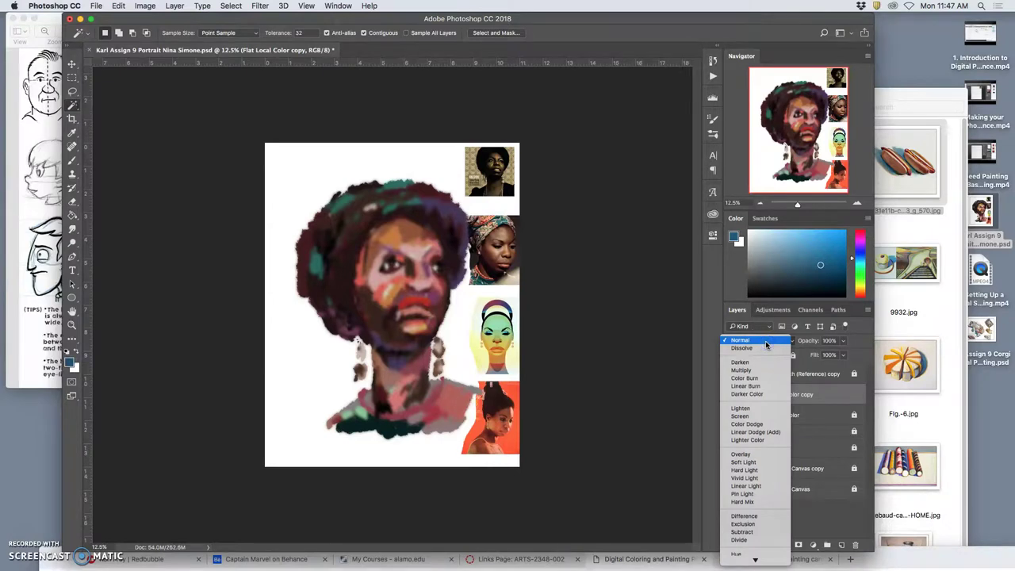
{"action": "left_click", "coordinate": [766, 360]}
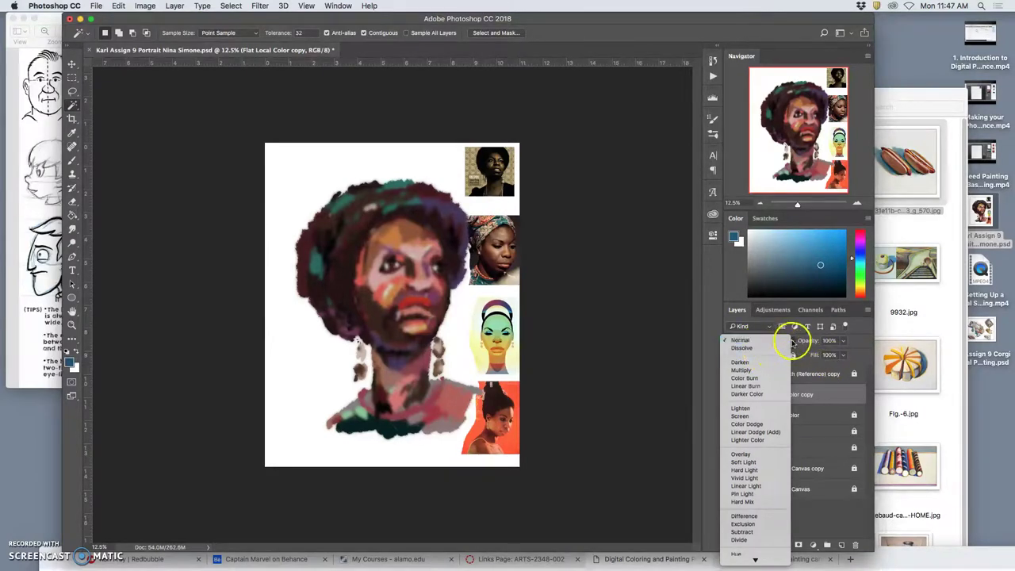
{"action": "left_click", "coordinate": [745, 463]}
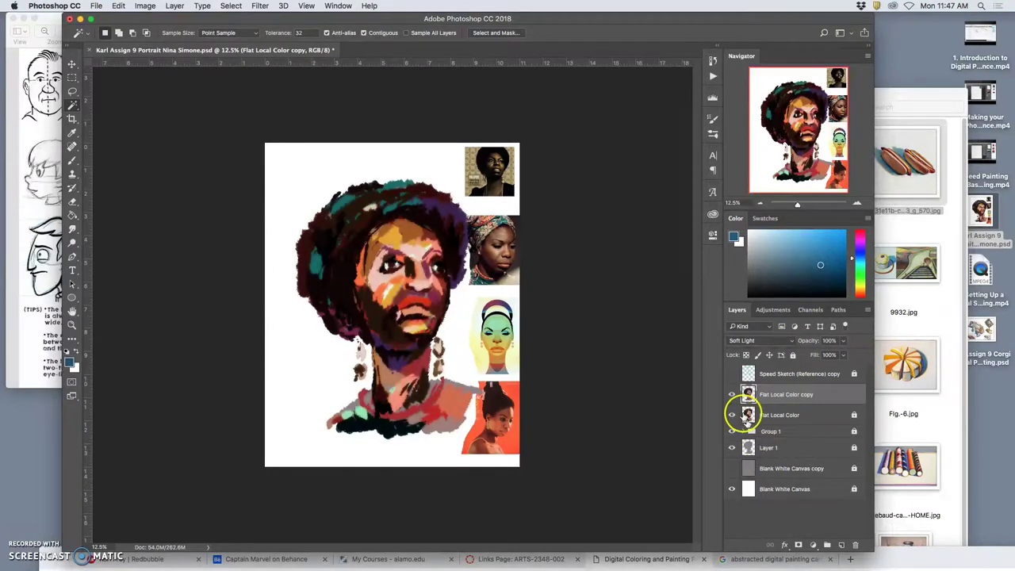
Compare the portrait with and without the Soft Light copy layer, in the full view and at 50% on the face.
{"action": "left_click", "coordinate": [733, 396]}
{"action": "left_click", "coordinate": [733, 396]}
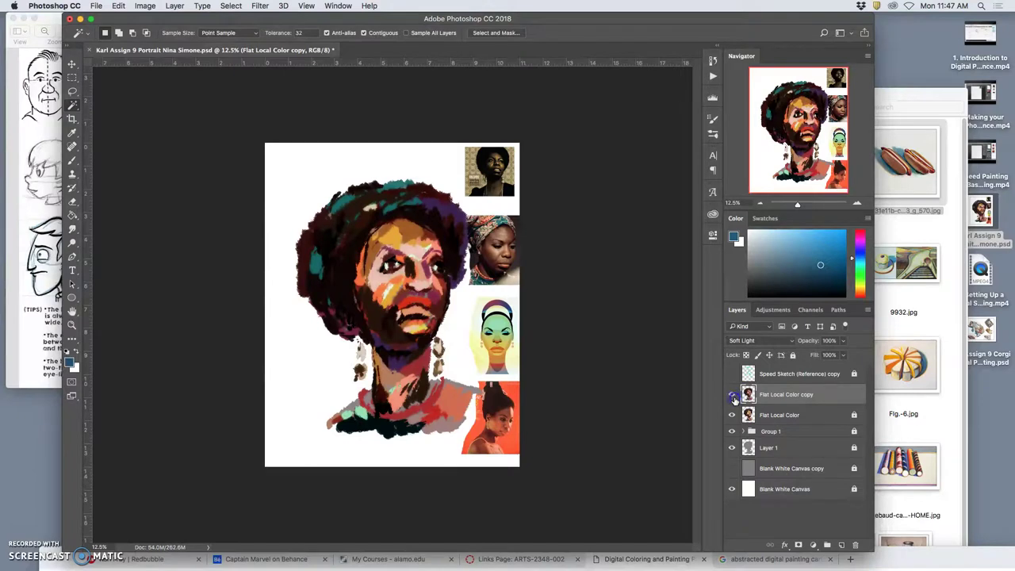
{"action": "left_click", "coordinate": [732, 397]}
{"action": "left_click", "coordinate": [732, 396]}
{"action": "key", "text": "super+plus"}
{"action": "key", "text": "super+plus"}
{"action": "key", "text": "super+plus"}
{"action": "key", "text": "super+plus"}
{"action": "left_click", "coordinate": [733, 397]}
{"action": "left_click", "coordinate": [734, 397]}
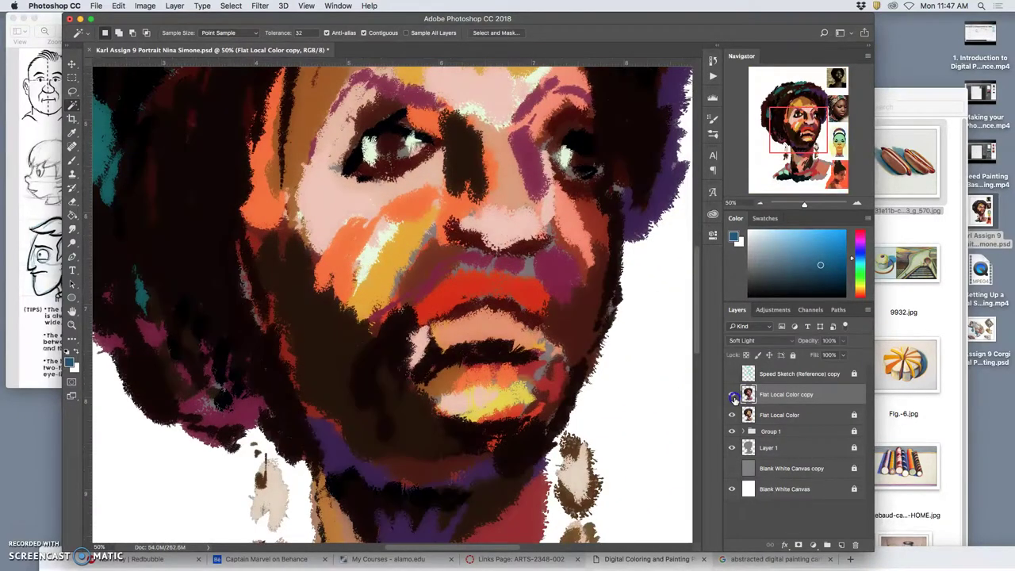
{"action": "left_click", "coordinate": [733, 397]}
{"action": "left_click", "coordinate": [732, 397]}
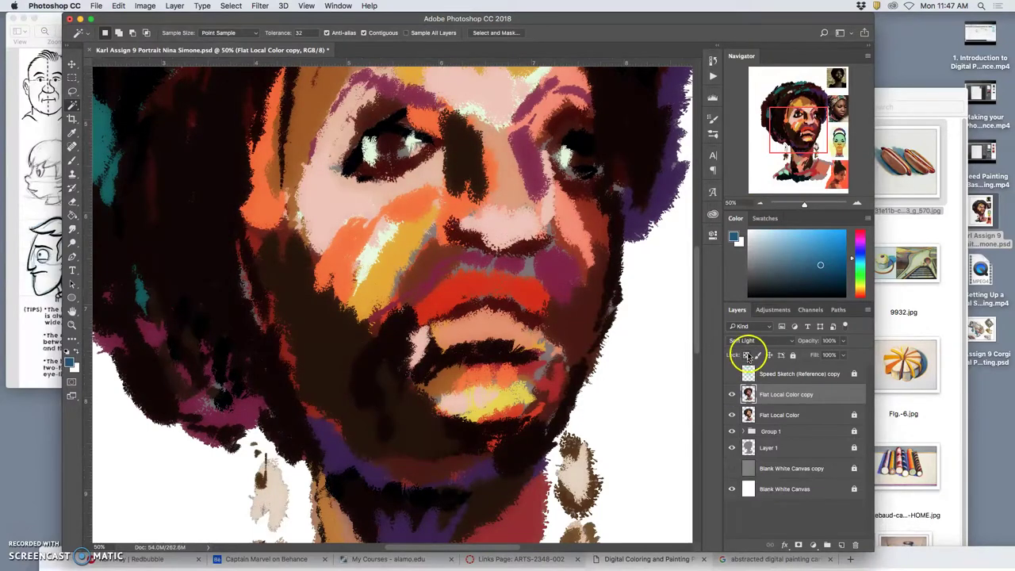
Set the Flat Local Color copy layer's blend mode to Pin Light and compare the face with the layer hidden and shown.
{"action": "left_click", "coordinate": [746, 341]}
{"action": "left_click", "coordinate": [746, 371]}
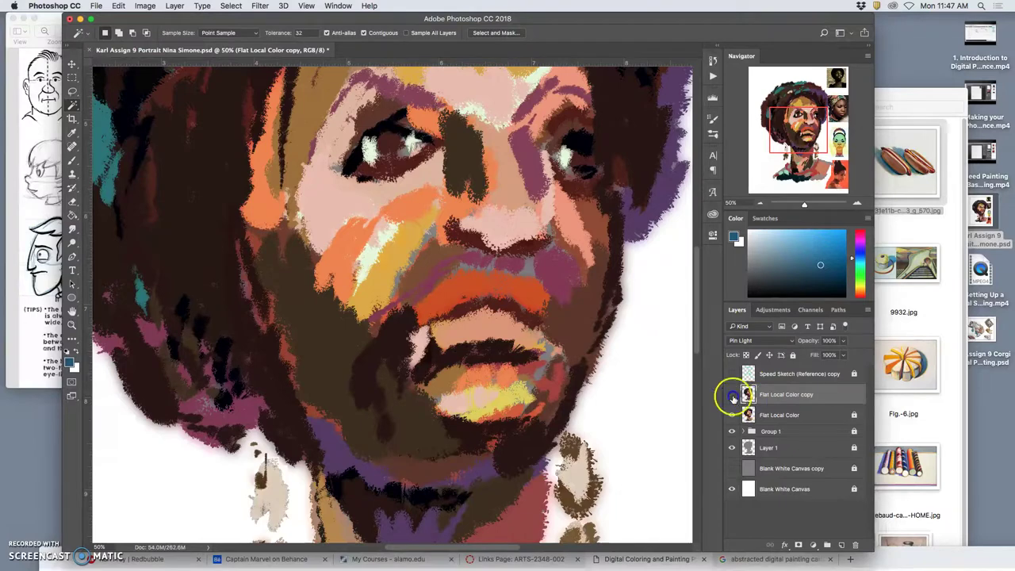
{"action": "left_click", "coordinate": [733, 397]}
{"action": "left_click", "coordinate": [733, 396]}
{"action": "left_click", "coordinate": [732, 396]}
{"action": "left_click", "coordinate": [733, 396]}
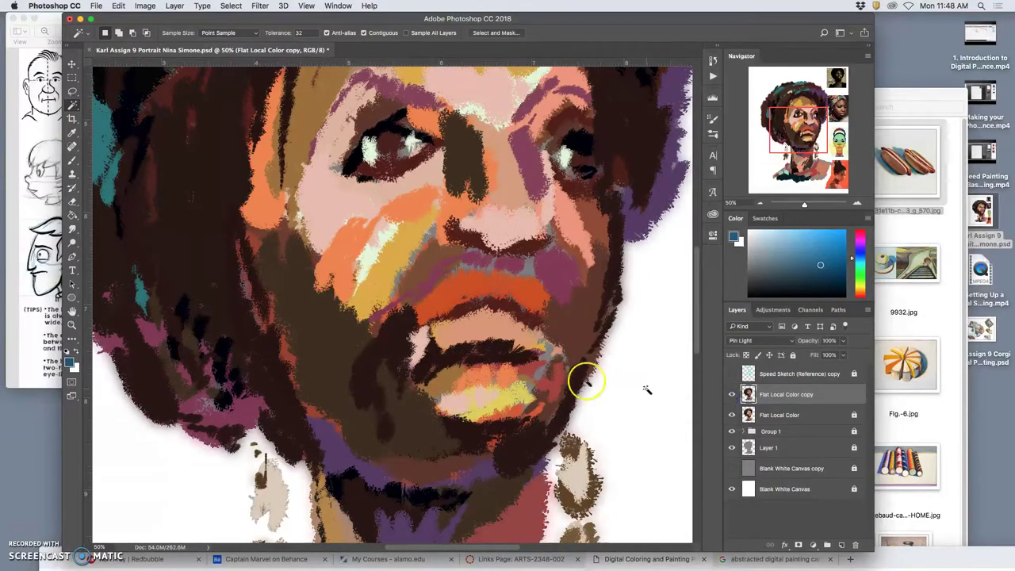
Examine the brush strokes beside the mouth at 200% with the Pin Light copy layer shown and hidden.
{"action": "key", "text": "super+plus"}
{"action": "key", "text": "super+plus"}
{"action": "key", "text": "super+plus"}
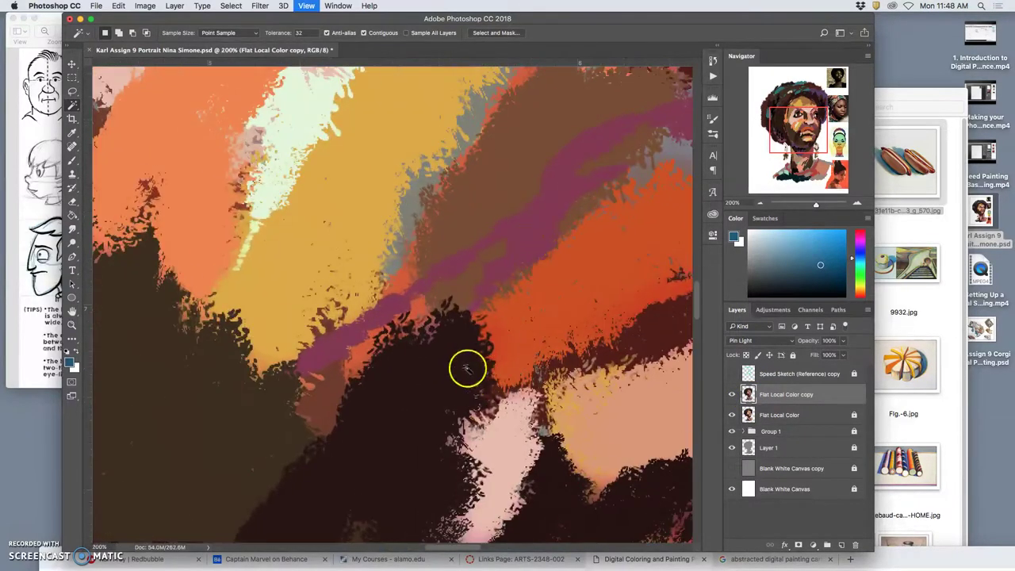
{"action": "scroll", "coordinate": [521, 366], "scroll_direction": "down", "scroll_amount": 2}
{"action": "scroll", "coordinate": [508, 376], "scroll_direction": "down", "scroll_amount": 3}
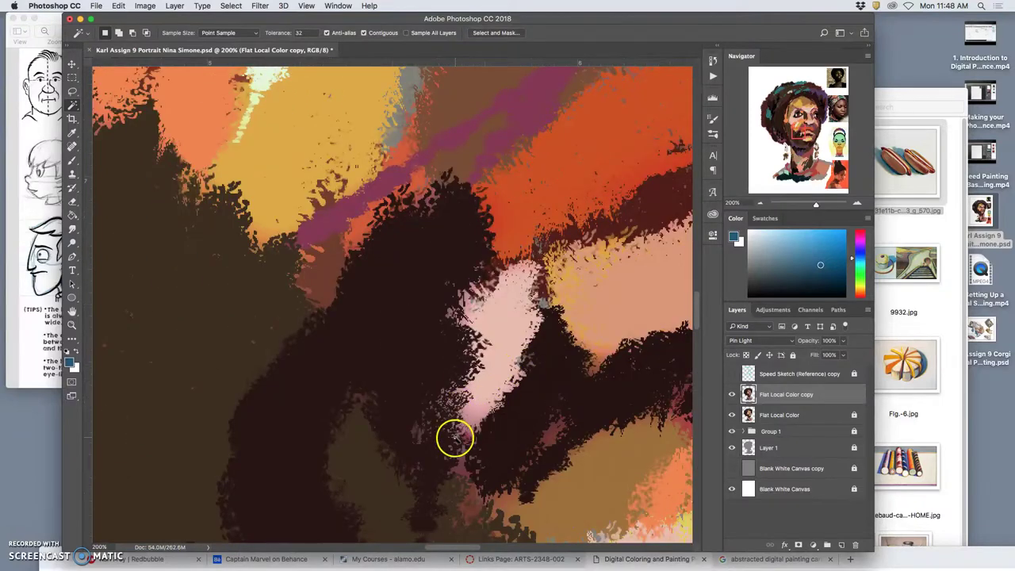
{"action": "scroll", "coordinate": [453, 428], "scroll_direction": "down", "scroll_amount": 2}
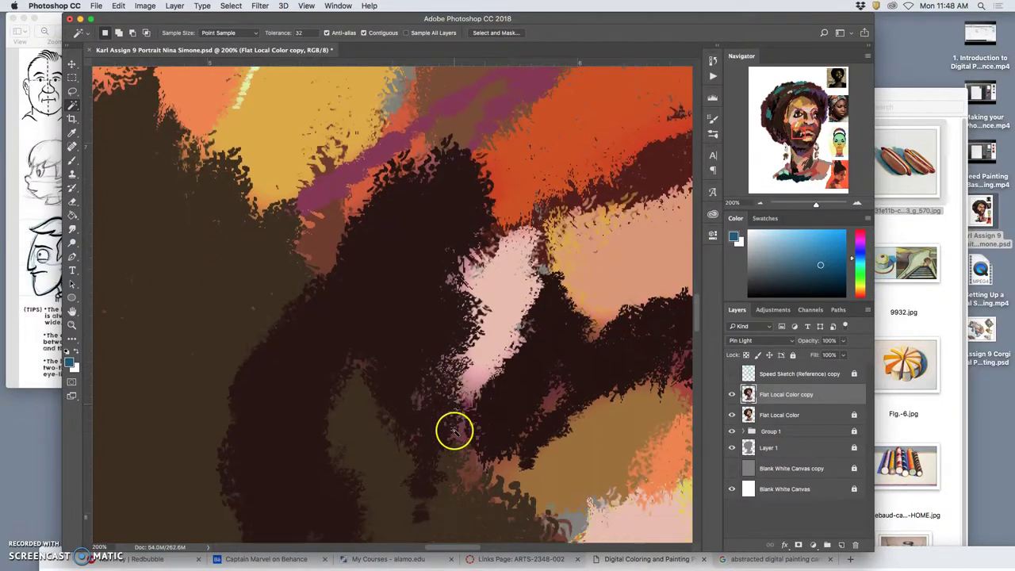
{"action": "left_click", "coordinate": [733, 394]}
{"action": "left_click", "coordinate": [732, 395]}
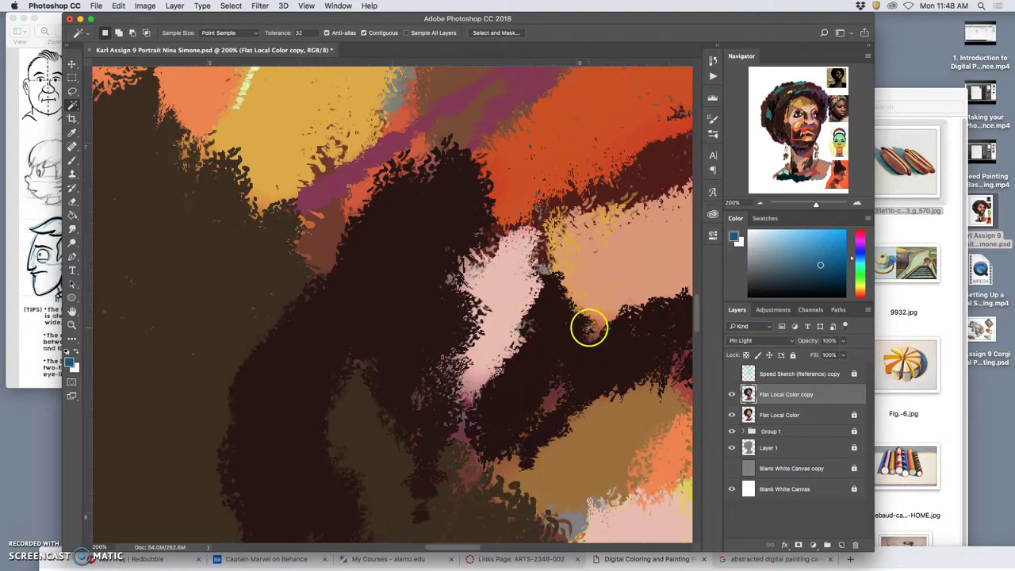
Try the Overlay blend mode on the Flat Local Color copy layer.
{"action": "key", "text": "super+minus"}
{"action": "key", "text": "super+minus"}
{"action": "key", "text": "super+minus"}
{"action": "key", "text": "super+minus"}
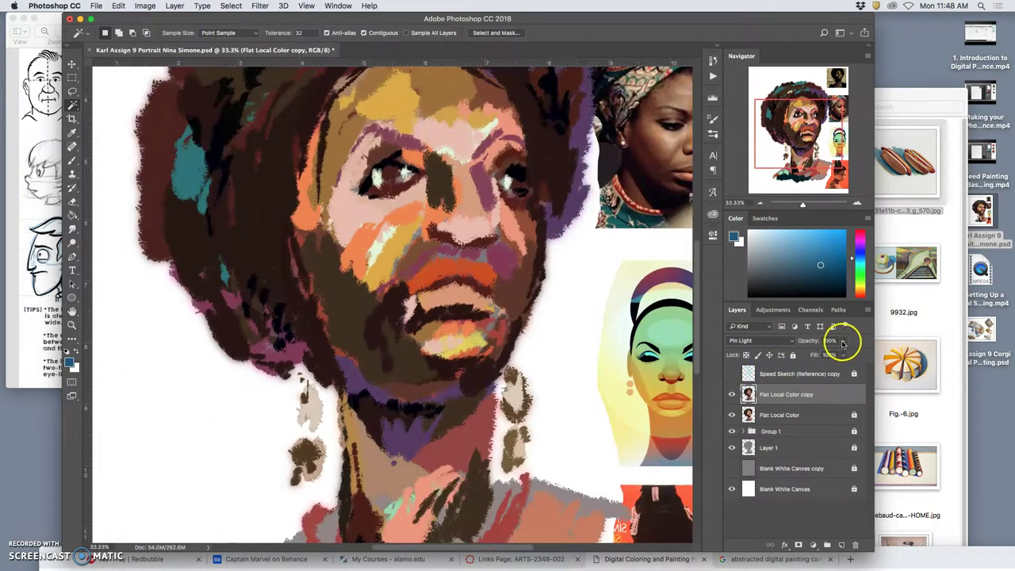
{"action": "left_click", "coordinate": [755, 341]}
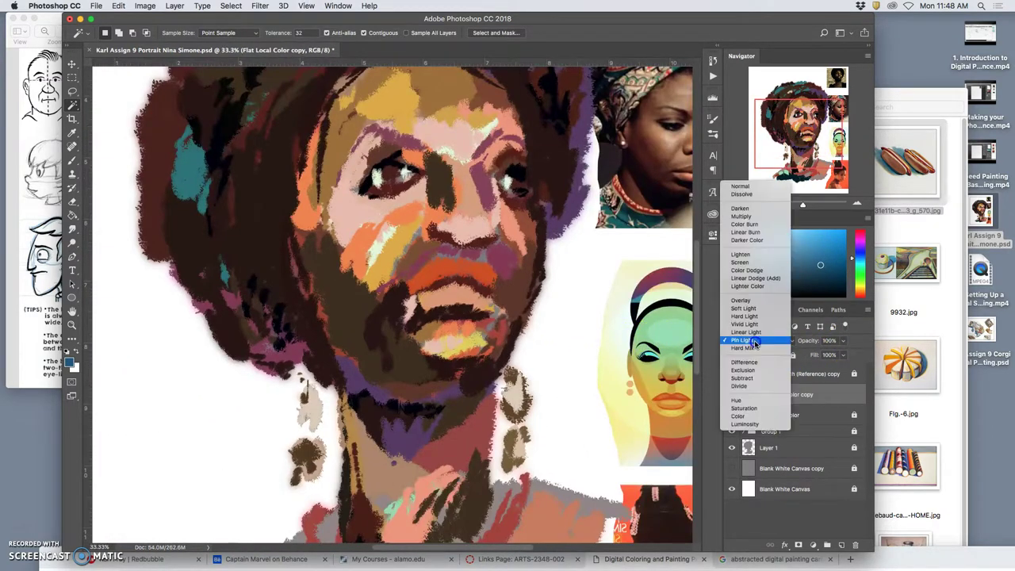
{"action": "left_click", "coordinate": [741, 302]}
{"action": "key", "text": "super+minus"}
{"action": "key", "text": "super+minus"}
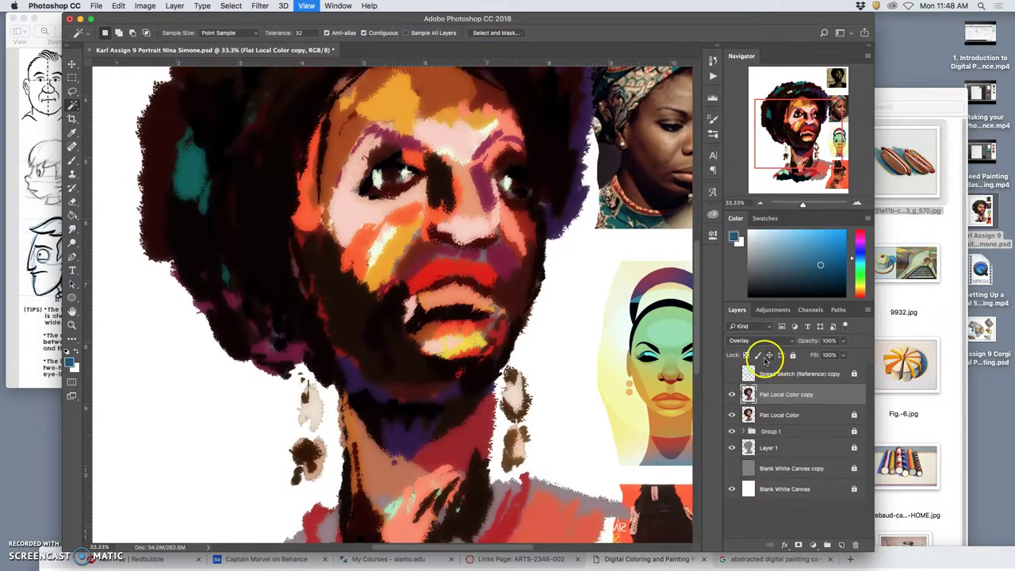
Inspect the mouth area at 66.7% and lower the Overlay copy layer's opacity to about 51%.
{"action": "key", "text": "super+plus"}
{"action": "key", "text": "super+plus"}
{"action": "key", "text": "super+plus"}
{"action": "key", "text": "super+plus"}
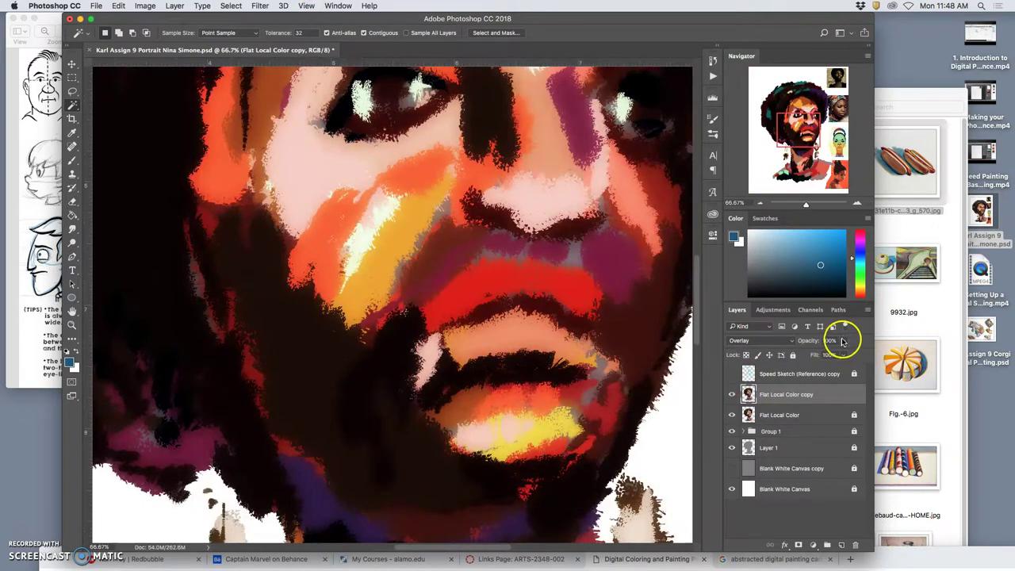
{"action": "left_click", "coordinate": [843, 341]}
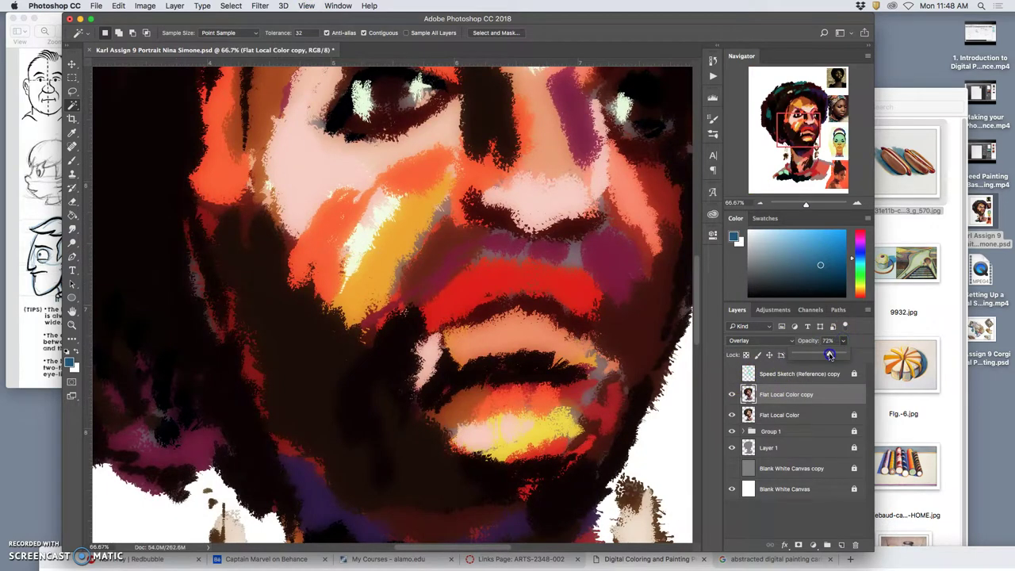
{"action": "left_click_drag", "start_coordinate": [830, 355], "coordinate": [818, 356]}
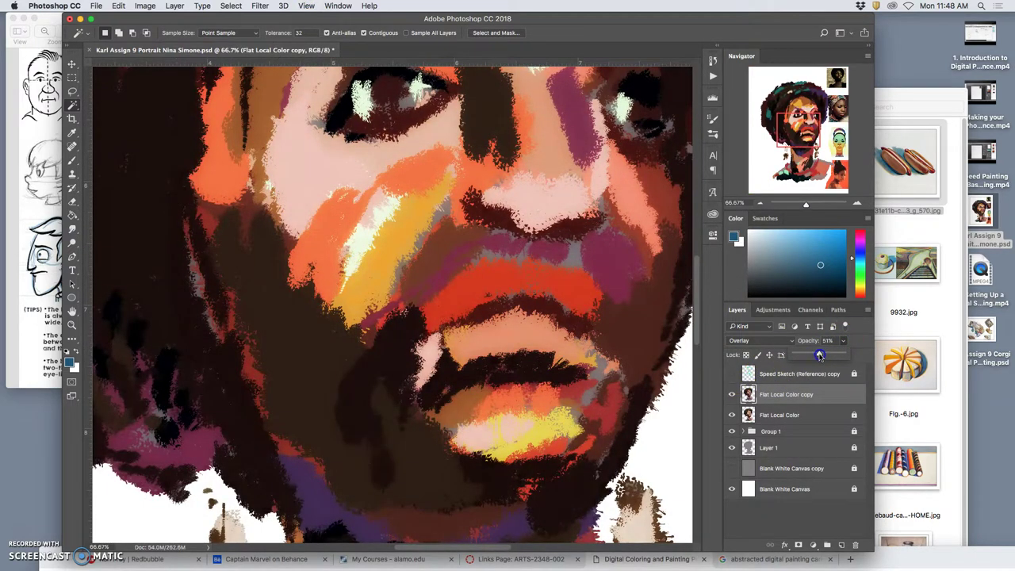
Set the Flat Local Color copy layer's blend mode to Normal and its opacity to 54%.
{"action": "left_click", "coordinate": [752, 341]}
{"action": "left_click", "coordinate": [742, 222]}
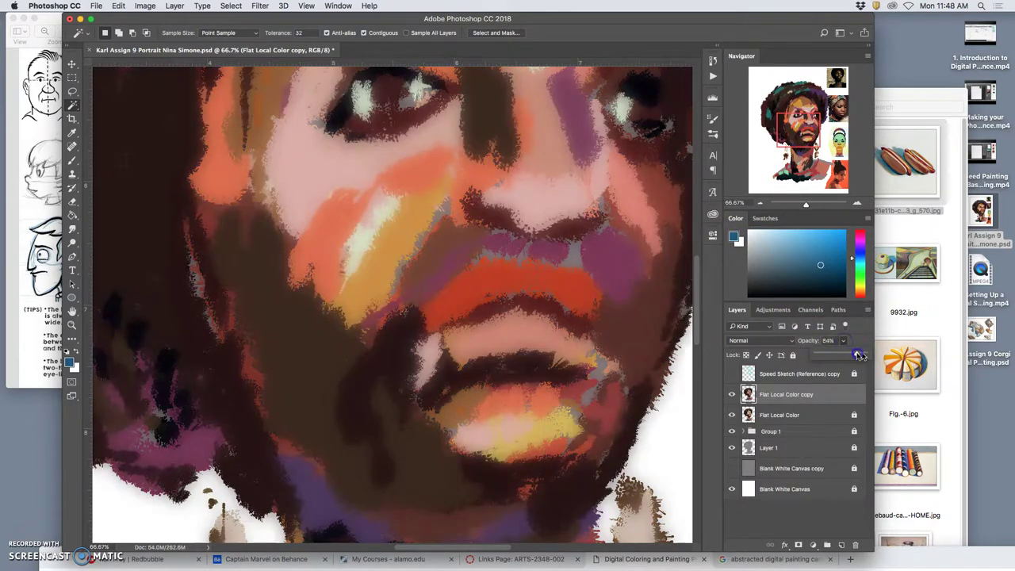
{"action": "mouse_move", "coordinate": [859, 356]}
{"action": "left_mouse_down"}
{"action": "mouse_move", "coordinate": [873, 355]}
{"action": "mouse_move", "coordinate": [841, 356]}
{"action": "left_mouse_up"}
Compare the whole portrait with the blurred Flat Local Color copy layer hidden and shown.
{"action": "key", "text": "super+minus"}
{"action": "key", "text": "super+minus"}
{"action": "key", "text": "super+minus"}
{"action": "key", "text": "super+minus"}
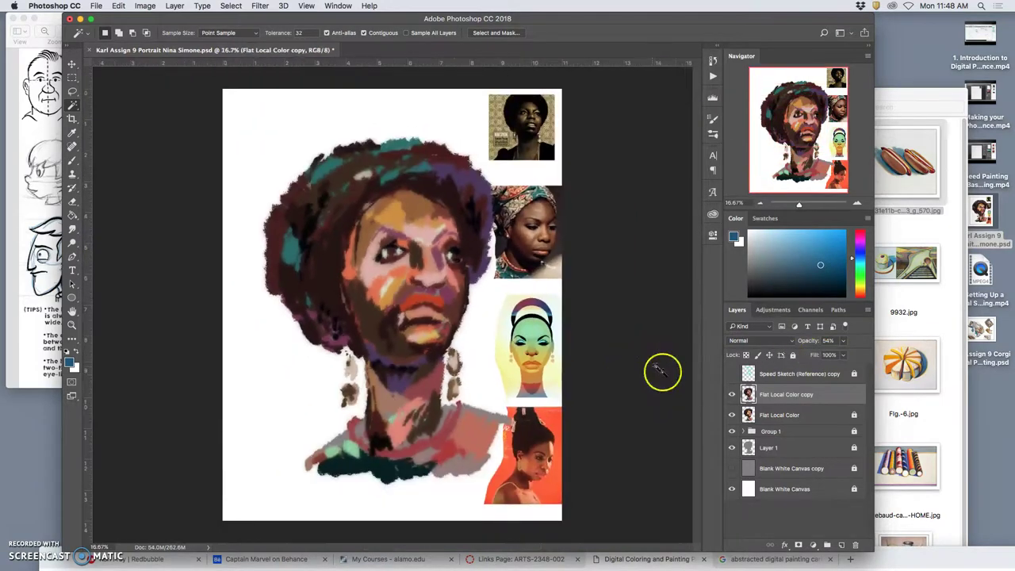
{"action": "left_click", "coordinate": [732, 395]}
{"action": "left_click", "coordinate": [732, 395]}
{"action": "left_click", "coordinate": [732, 395]}
{"action": "left_click", "coordinate": [731, 395]}
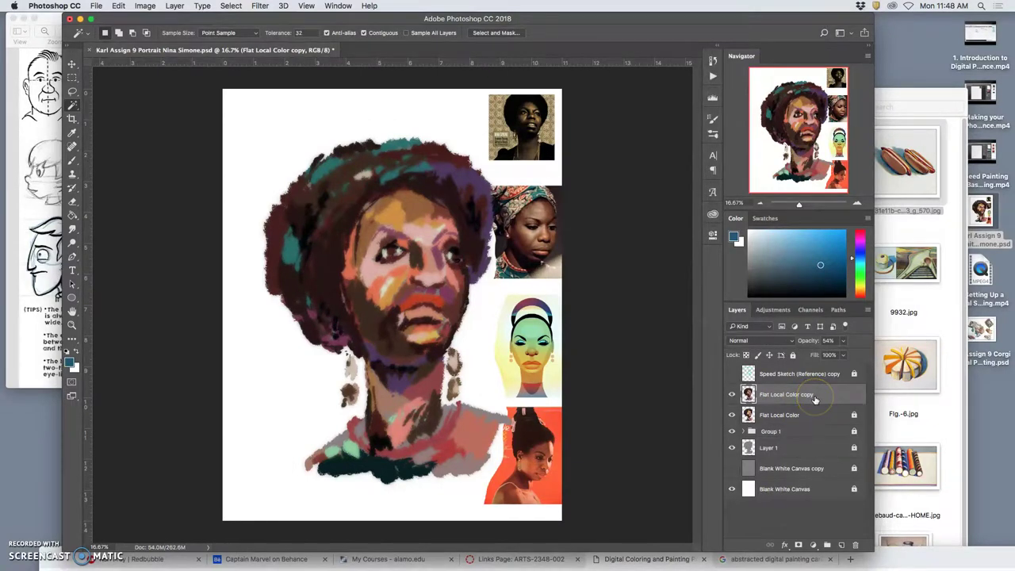
Rename the Flat Local Color copy layer to "Softened Base Paint Layer" and lock it completely.
{"action": "left_click", "coordinate": [792, 354]}
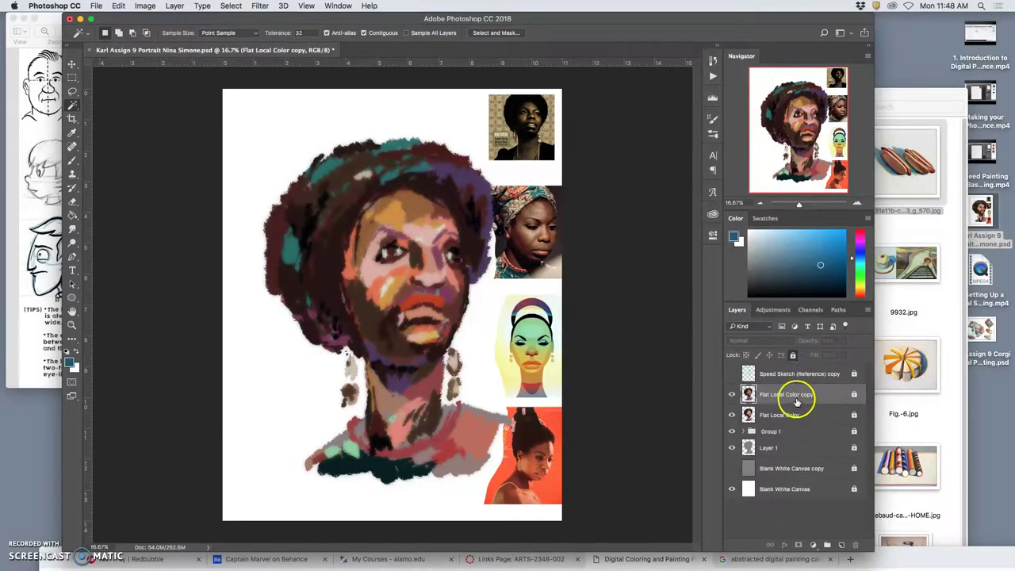
{"action": "left_click", "coordinate": [792, 355]}
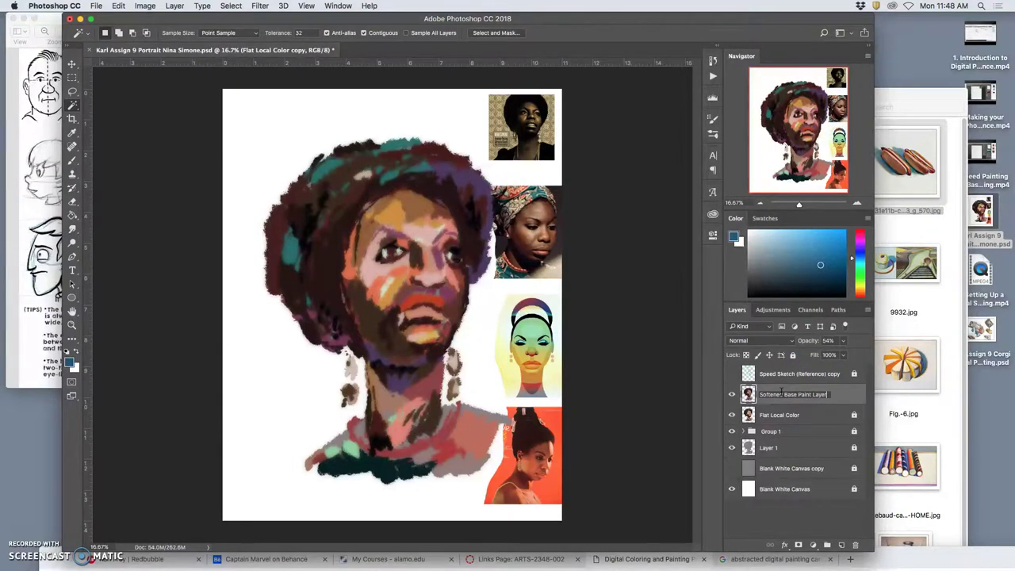
{"action": "left_click", "coordinate": [837, 394]}
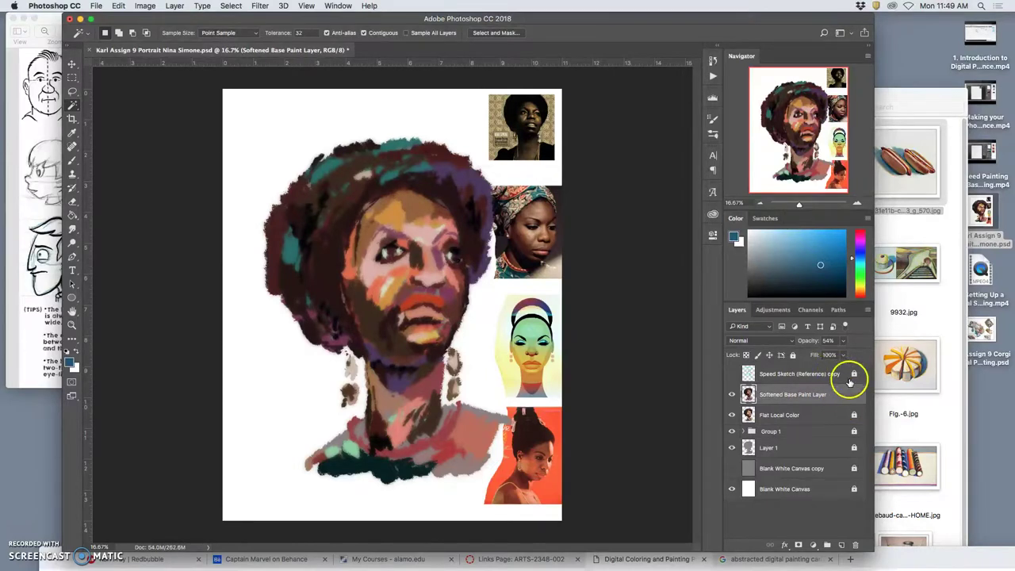
{"action": "left_click", "coordinate": [792, 355]}
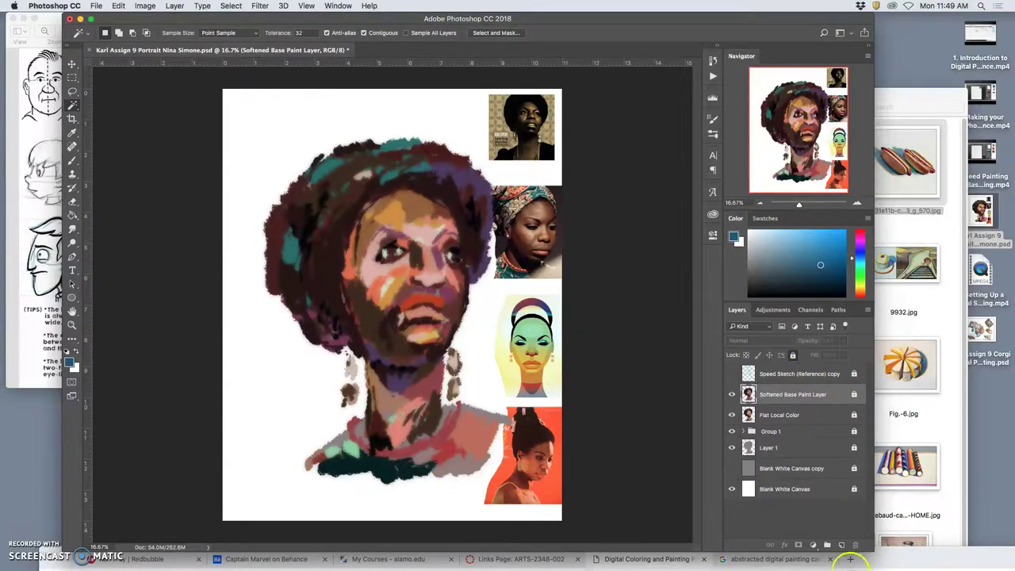
Add a new layer above Softened Base Paint Layer and name it "Blended Highlights and Shadows".
{"action": "left_click", "coordinate": [843, 546]}
{"action": "double_click", "coordinate": [769, 401]}
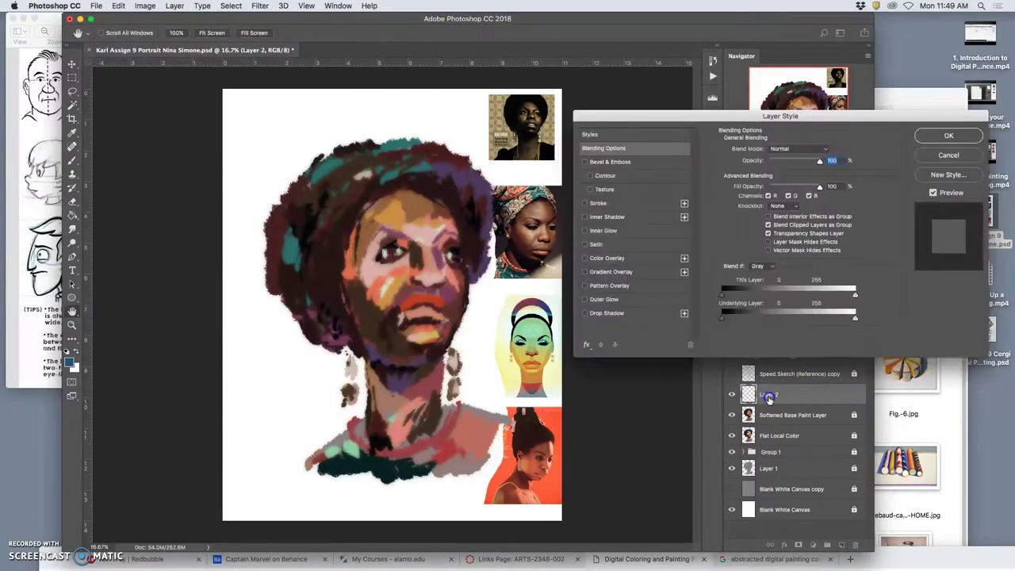
{"action": "left_click", "coordinate": [946, 136]}
{"action": "double_click", "coordinate": [770, 395]}
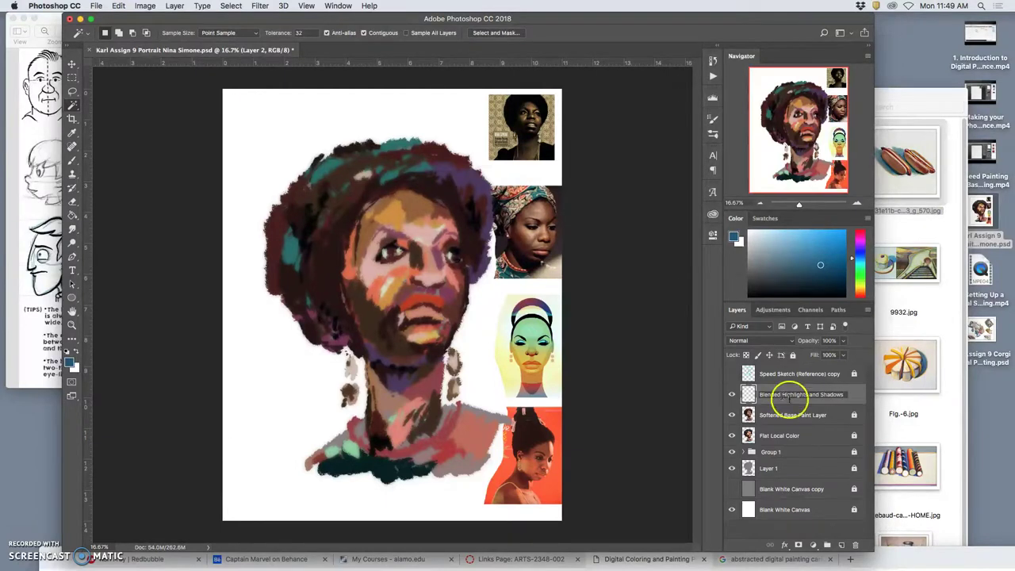
{"action": "left_click", "coordinate": [847, 395]}
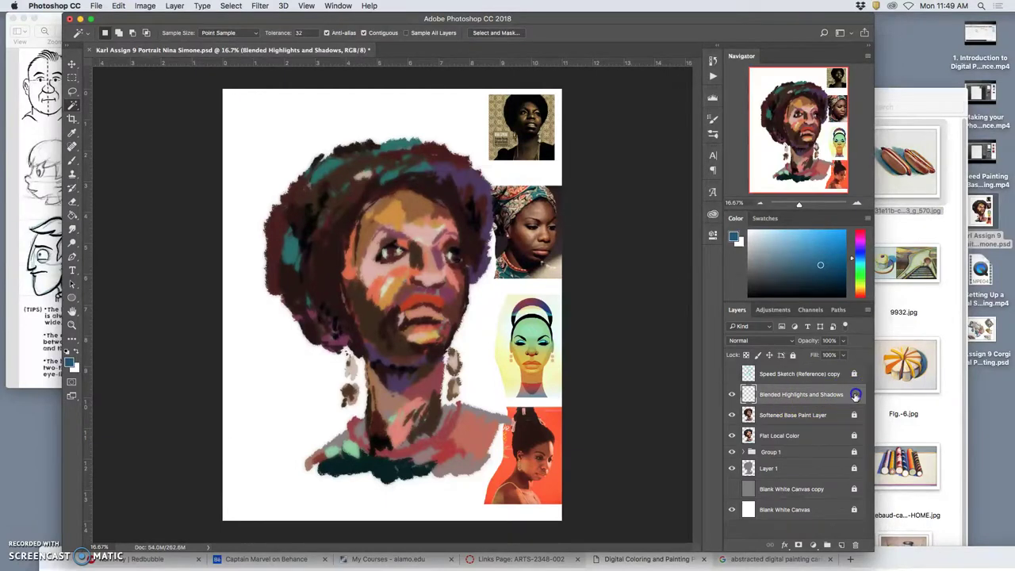
Check the Speed Sketch reference layer briefly, then choose the Brush tool and set its opacity to 70%.
{"action": "left_click", "coordinate": [732, 374]}
{"action": "left_click", "coordinate": [733, 374]}
{"action": "left_click", "coordinate": [73, 159]}
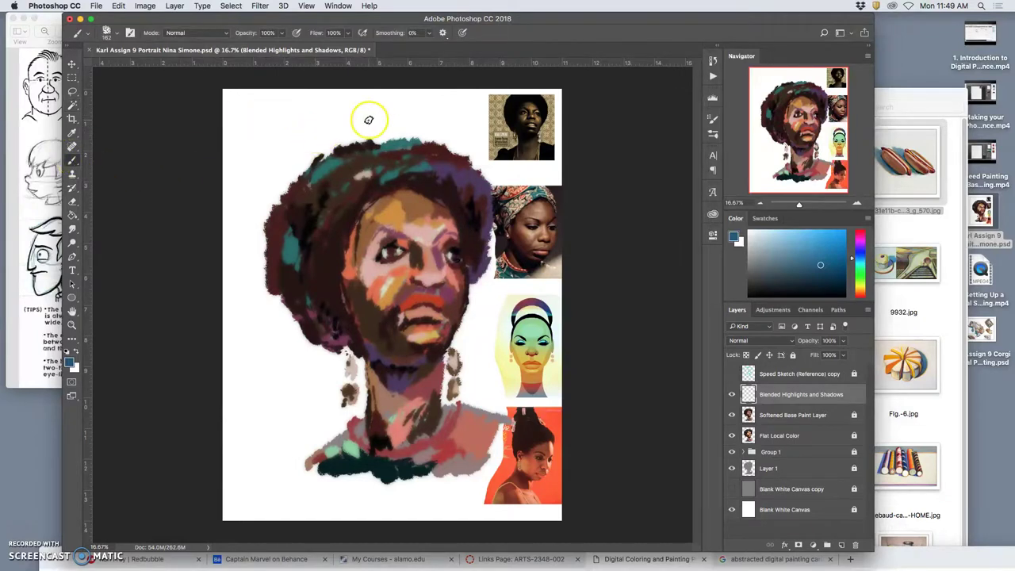
{"action": "left_click", "coordinate": [282, 34]}
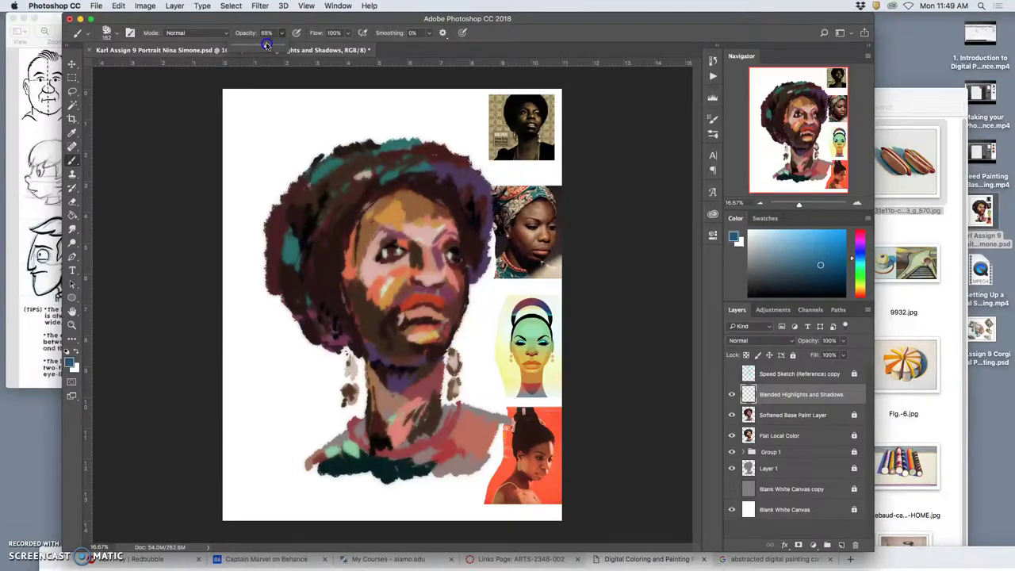
{"action": "left_click", "coordinate": [269, 50]}
Sample the teal from the hair and paint a test patch on the blank canvas beside the upper hair.
{"action": "key", "text": "super+equal"}
{"action": "key", "text": "super+equal"}
{"action": "key", "text": "super+equal"}
{"action": "key", "text": "super+equal"}
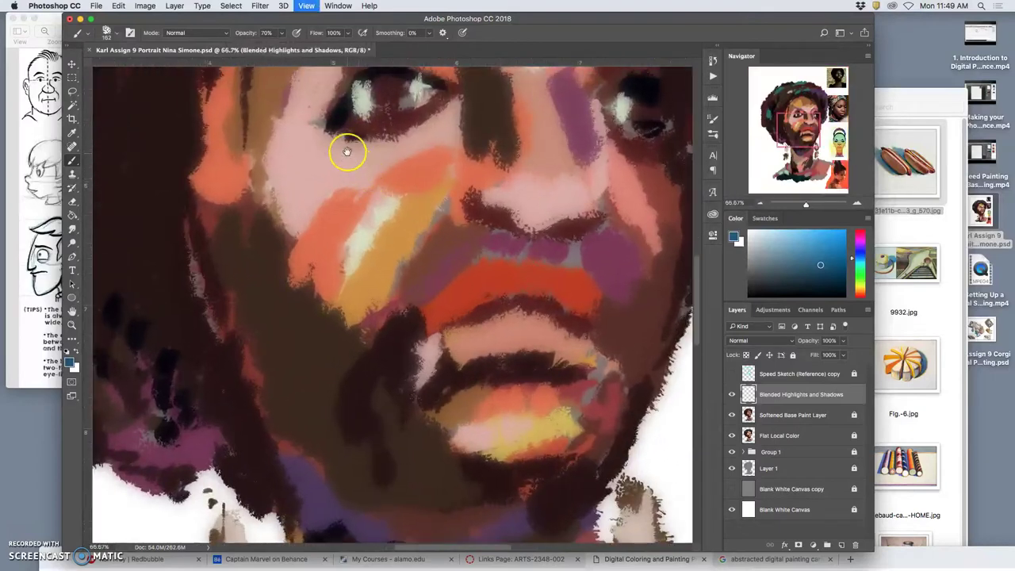
{"action": "left_click_drag", "start_coordinate": [348, 151], "coordinate": [516, 428]}
{"action": "left_click_drag", "start_coordinate": [364, 103], "coordinate": [453, 328]}
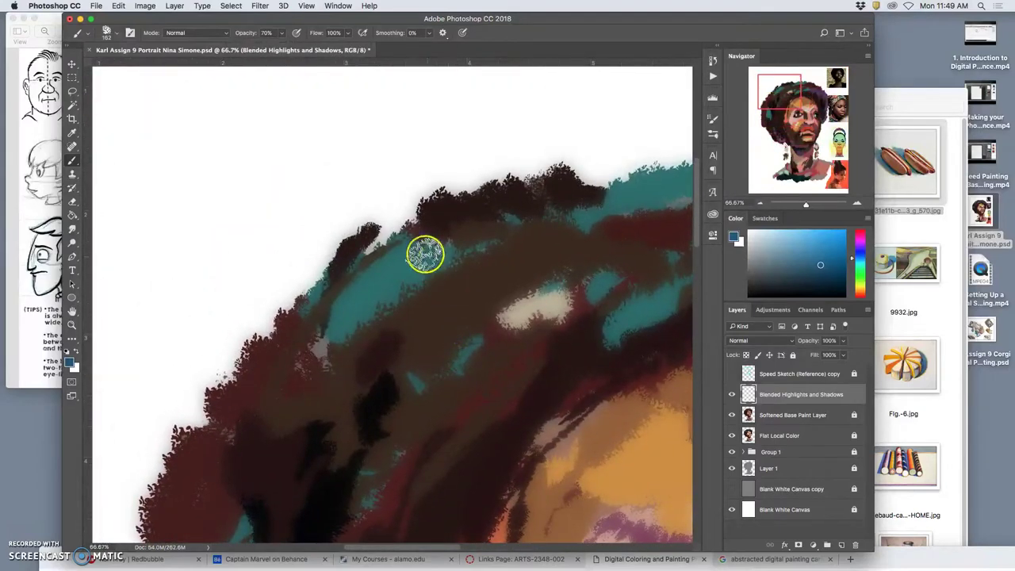
{"action": "left_click", "coordinate": [402, 256], "text": "alt"}
{"action": "mouse_move", "coordinate": [216, 126]}
{"action": "left_mouse_down"}
{"action": "mouse_move", "coordinate": [204, 116]}
{"action": "mouse_move", "coordinate": [197, 150]}
{"action": "mouse_move", "coordinate": [265, 150]}
{"action": "mouse_move", "coordinate": [227, 150]}
{"action": "mouse_move", "coordinate": [249, 154]}
{"action": "mouse_move", "coordinate": [209, 119]}
{"action": "mouse_move", "coordinate": [229, 154]}
{"action": "mouse_move", "coordinate": [227, 135]}
{"action": "mouse_move", "coordinate": [245, 192]}
{"action": "mouse_move", "coordinate": [264, 188]}
{"action": "mouse_move", "coordinate": [265, 151]}
{"action": "mouse_move", "coordinate": [318, 163]}
{"action": "mouse_move", "coordinate": [277, 181]}
{"action": "mouse_move", "coordinate": [306, 192]}
{"action": "mouse_move", "coordinate": [297, 152]}
{"action": "mouse_move", "coordinate": [340, 163]}
{"action": "mouse_move", "coordinate": [288, 148]}
{"action": "mouse_move", "coordinate": [311, 130]}
{"action": "mouse_move", "coordinate": [326, 190]}
{"action": "mouse_move", "coordinate": [288, 202]}
{"action": "mouse_move", "coordinate": [294, 232]}
{"action": "mouse_move", "coordinate": [265, 199]}
{"action": "mouse_move", "coordinate": [277, 251]}
{"action": "left_mouse_up"}
Extend the test patch with overlapping dark gray, maroon and beige dabs in colours sampled from the patch and hair.
{"action": "left_click", "coordinate": [227, 135], "text": "alt"}
{"action": "left_click", "coordinate": [270, 173], "text": "alt"}
{"action": "left_click", "coordinate": [295, 309], "text": "alt"}
{"action": "left_click", "coordinate": [360, 276], "text": "alt"}
{"action": "left_click", "coordinate": [306, 181], "text": "alt"}
{"action": "left_click", "coordinate": [588, 308], "text": "alt"}
{"action": "left_click", "coordinate": [562, 310], "text": "alt"}
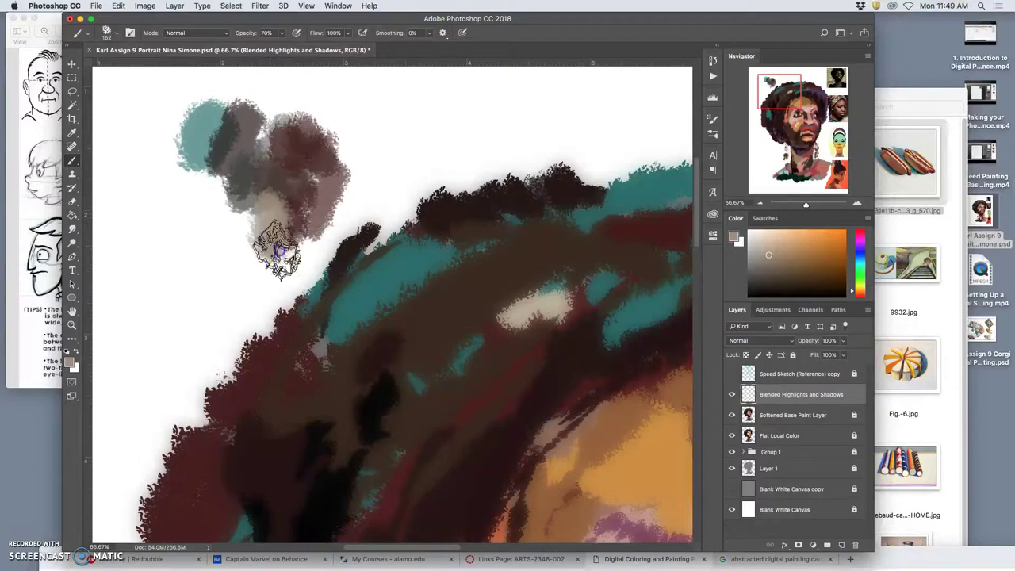
Layer muted mauve and near-black strokes through the middle and lower tip of the test patch.
{"action": "left_click", "coordinate": [318, 174], "text": "alt"}
{"action": "mouse_move", "coordinate": [318, 174]}
{"action": "left_mouse_down"}
{"action": "mouse_move", "coordinate": [299, 255]}
{"action": "mouse_move", "coordinate": [278, 272]}
{"action": "mouse_move", "coordinate": [270, 228]}
{"action": "mouse_move", "coordinate": [295, 250]}
{"action": "mouse_move", "coordinate": [290, 220]}
{"action": "mouse_move", "coordinate": [265, 214]}
{"action": "mouse_move", "coordinate": [261, 275]}
{"action": "left_mouse_up"}
{"action": "left_click", "coordinate": [337, 258], "text": "alt"}
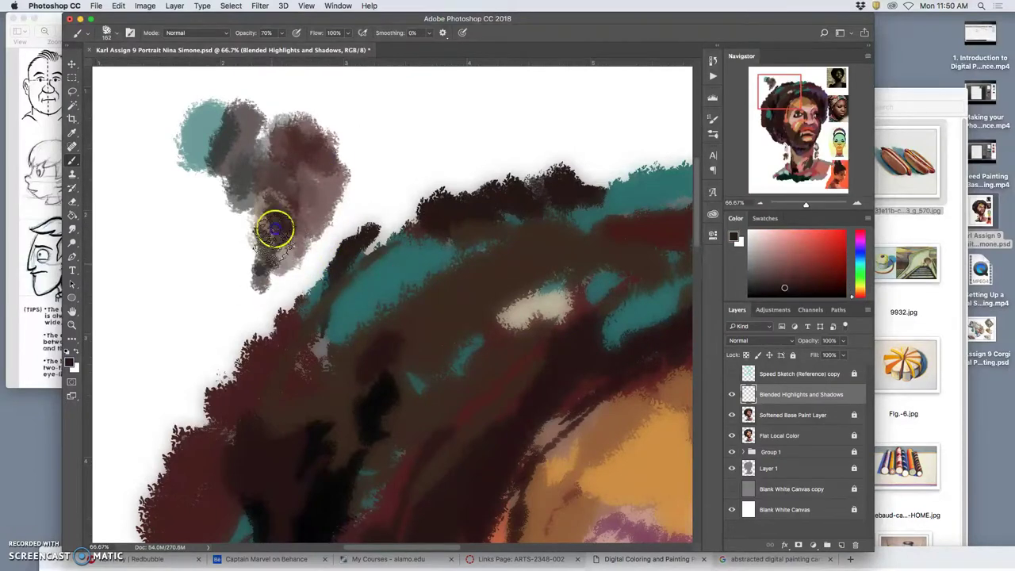
{"action": "left_click_drag", "start_coordinate": [275, 229], "coordinate": [286, 268]}
{"action": "left_click_drag", "start_coordinate": [263, 158], "coordinate": [274, 211]}
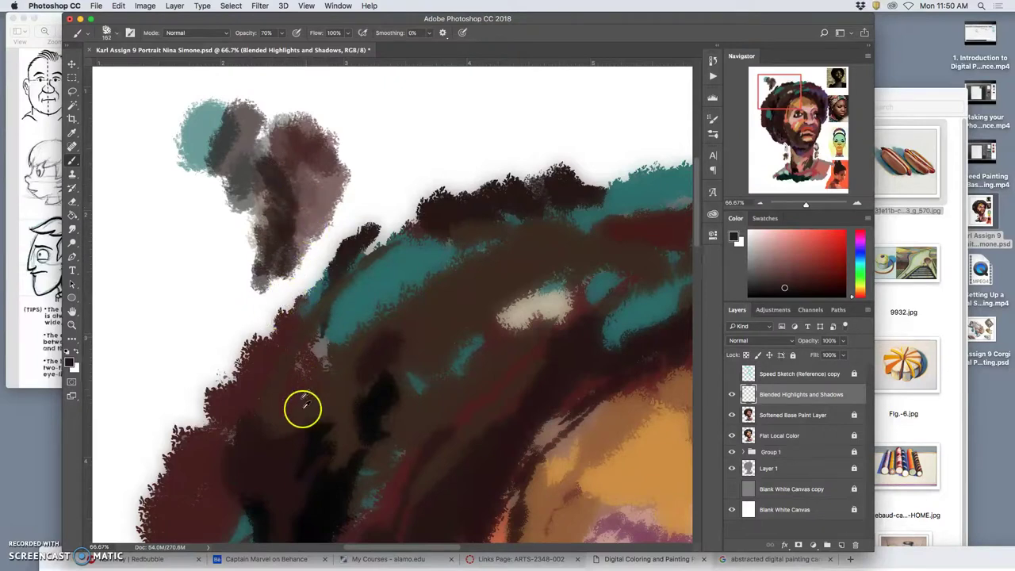
Blend sampled ochre, light gray and reddish-brown strokes over the test patch.
{"action": "left_click", "coordinate": [632, 474], "text": "alt"}
{"action": "mouse_move", "coordinate": [278, 195]}
{"action": "left_mouse_down"}
{"action": "mouse_move", "coordinate": [292, 205]}
{"action": "mouse_move", "coordinate": [331, 188]}
{"action": "left_mouse_up"}
{"action": "left_click", "coordinate": [350, 142], "text": "alt"}
{"action": "mouse_move", "coordinate": [273, 141]}
{"action": "left_mouse_down"}
{"action": "mouse_move", "coordinate": [219, 191]}
{"action": "mouse_move", "coordinate": [191, 179]}
{"action": "left_mouse_up"}
{"action": "left_click", "coordinate": [663, 432], "text": "alt"}
{"action": "mouse_move", "coordinate": [229, 126]}
{"action": "left_mouse_down"}
{"action": "mouse_move", "coordinate": [194, 111]}
{"action": "mouse_move", "coordinate": [237, 218]}
{"action": "left_mouse_up"}
{"action": "left_click", "coordinate": [211, 131], "text": "alt"}
{"action": "mouse_move", "coordinate": [211, 136]}
{"action": "left_mouse_down"}
{"action": "mouse_move", "coordinate": [212, 111]}
{"action": "mouse_move", "coordinate": [276, 99]}
{"action": "mouse_move", "coordinate": [309, 115]}
{"action": "mouse_move", "coordinate": [255, 151]}
{"action": "mouse_move", "coordinate": [223, 155]}
{"action": "mouse_move", "coordinate": [230, 204]}
{"action": "left_mouse_up"}
{"action": "left_click", "coordinate": [462, 362], "text": "alt"}
{"action": "left_click", "coordinate": [309, 421], "text": "alt"}
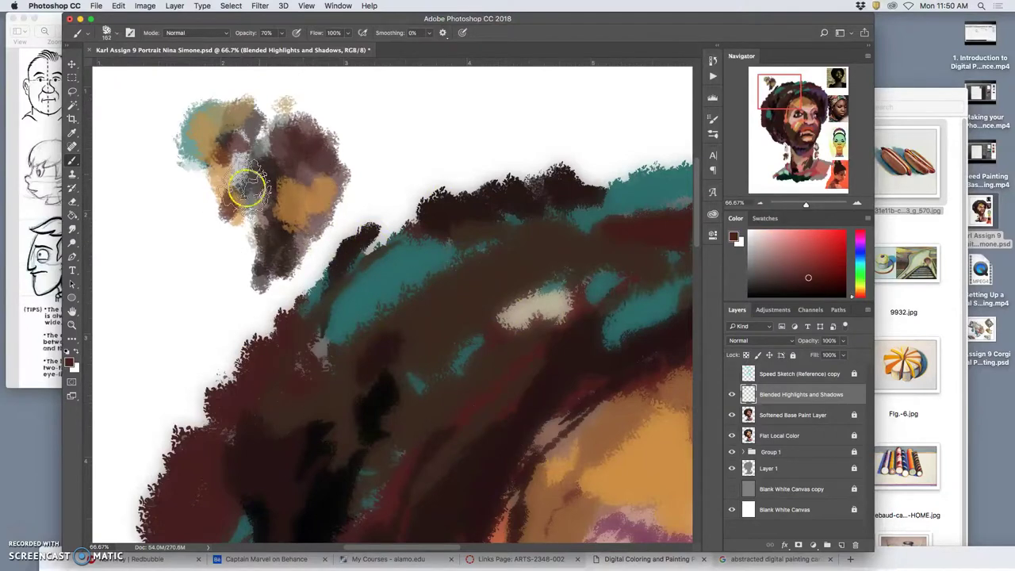
{"action": "mouse_move", "coordinate": [334, 190]}
{"action": "left_mouse_down"}
{"action": "mouse_move", "coordinate": [316, 228]}
{"action": "mouse_move", "coordinate": [253, 198]}
{"action": "mouse_move", "coordinate": [273, 147]}
{"action": "mouse_move", "coordinate": [318, 171]}
{"action": "mouse_move", "coordinate": [310, 226]}
{"action": "mouse_move", "coordinate": [292, 214]}
{"action": "mouse_move", "coordinate": [293, 182]}
{"action": "mouse_move", "coordinate": [294, 204]}
{"action": "mouse_move", "coordinate": [280, 218]}
{"action": "mouse_move", "coordinate": [305, 188]}
{"action": "mouse_move", "coordinate": [293, 198]}
{"action": "mouse_move", "coordinate": [310, 154]}
{"action": "mouse_move", "coordinate": [296, 189]}
{"action": "mouse_move", "coordinate": [320, 174]}
{"action": "left_mouse_up"}
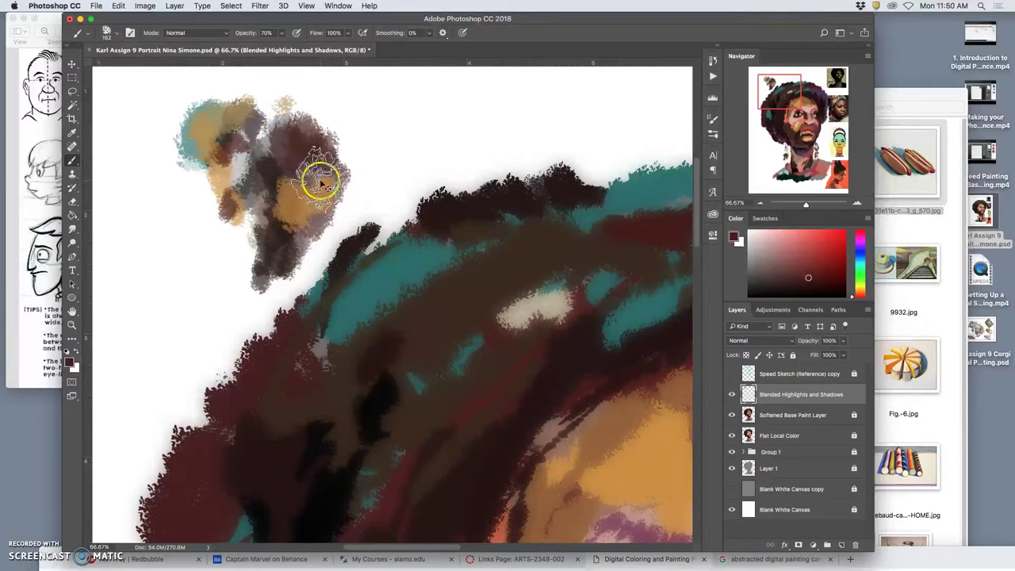
Examine the blended colour transitions in the test patch at up to 300% zoom.
{"action": "key", "text": "super+plus"}
{"action": "key", "text": "super+plus"}
{"action": "left_click_drag", "start_coordinate": [234, 150], "coordinate": [526, 340]}
{"action": "key", "text": "super+plus"}
{"action": "left_click_drag", "start_coordinate": [261, 111], "coordinate": [362, 330]}
{"action": "left_click_drag", "start_coordinate": [433, 216], "coordinate": [387, 293]}
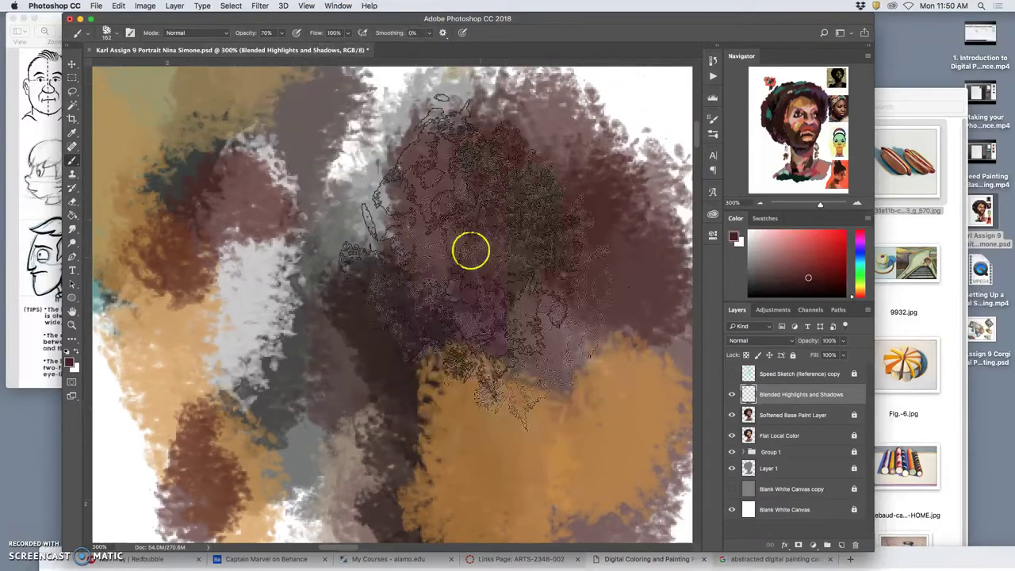
{"action": "key", "text": "super+minus"}
{"action": "key", "text": "super+minus"}
{"action": "key", "text": "super+minus"}
{"action": "key", "text": "super+minus"}
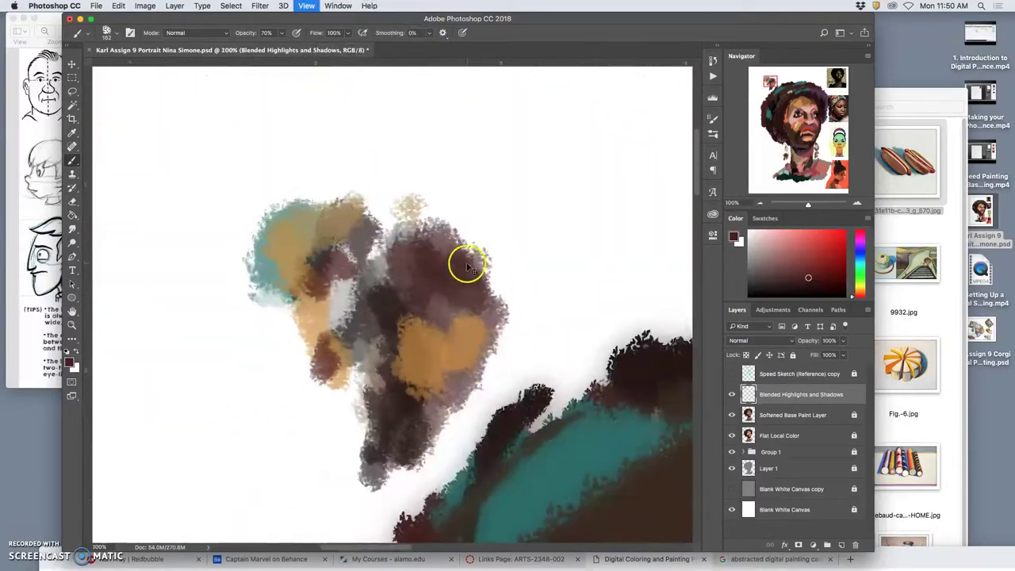
Compare the test patch with the original teal and brown hair strokes at 200% zoom.
{"action": "key", "text": "super+minus"}
{"action": "key", "text": "super+plus"}
{"action": "key", "text": "super+plus"}
{"action": "key", "text": "super+plus"}
{"action": "key", "text": "super+plus"}
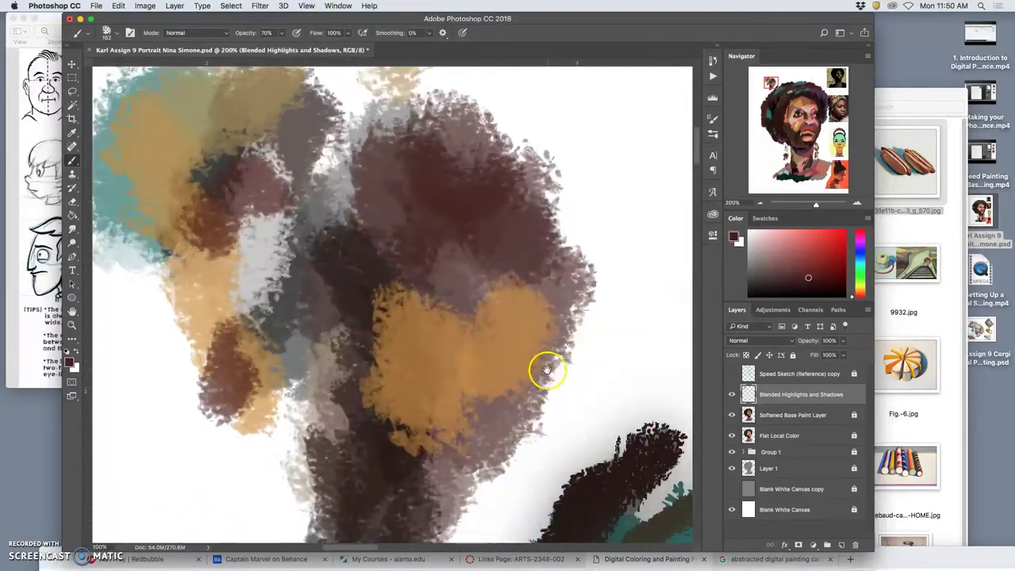
{"action": "left_click_drag", "start_coordinate": [546, 370], "coordinate": [313, 49]}
{"action": "left_click_drag", "start_coordinate": [468, 230], "coordinate": [431, 187]}
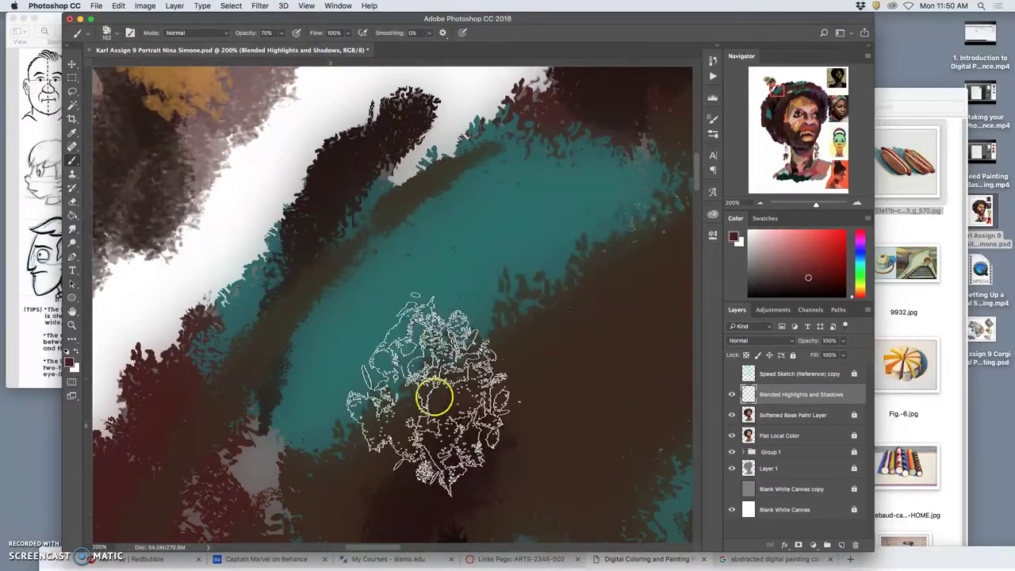
{"action": "left_click_drag", "start_coordinate": [445, 277], "coordinate": [632, 467]}
{"action": "mouse_move", "coordinate": [323, 193]}
{"action": "left_mouse_down"}
{"action": "mouse_move", "coordinate": [517, 389]}
{"action": "mouse_move", "coordinate": [506, 382]}
{"action": "left_mouse_up"}
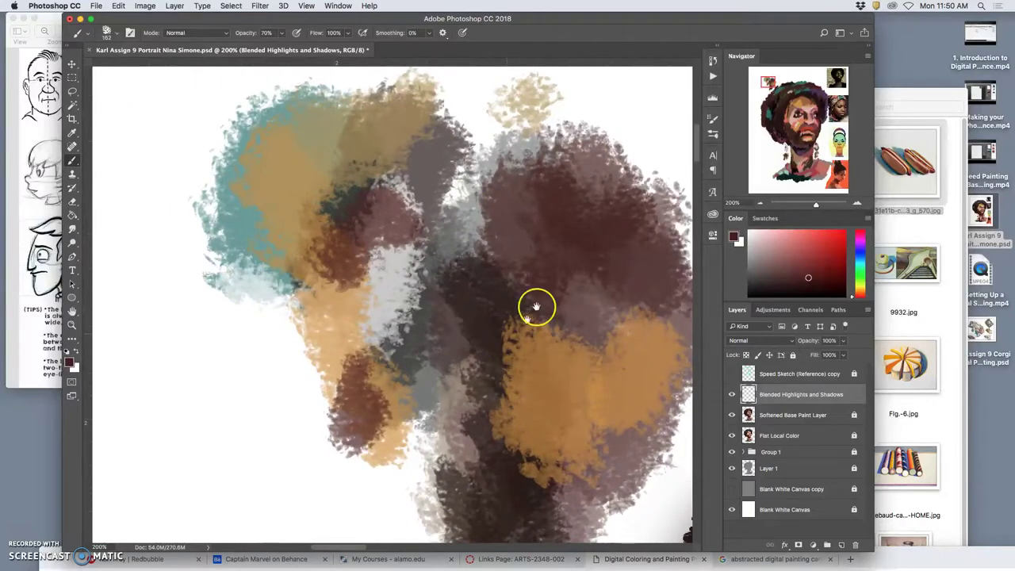
Compare the hair strokes and test patch with Softened Base Paint Layer hidden and shown, leaving that layer hidden.
{"action": "scroll", "coordinate": [528, 327], "scroll_direction": "down", "scroll_amount": 10}
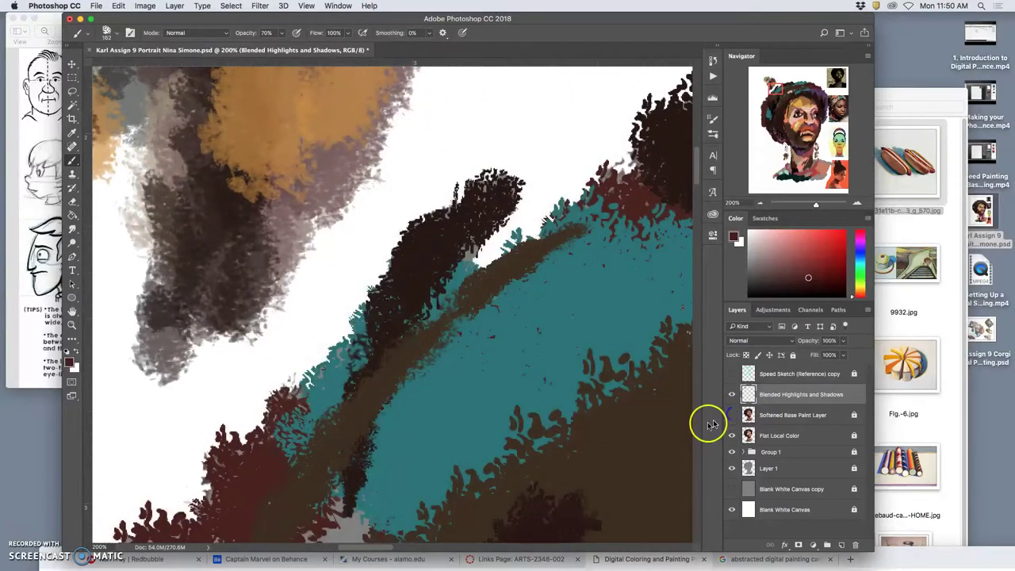
{"action": "scroll", "coordinate": [592, 369], "scroll_direction": "down", "scroll_amount": 10}
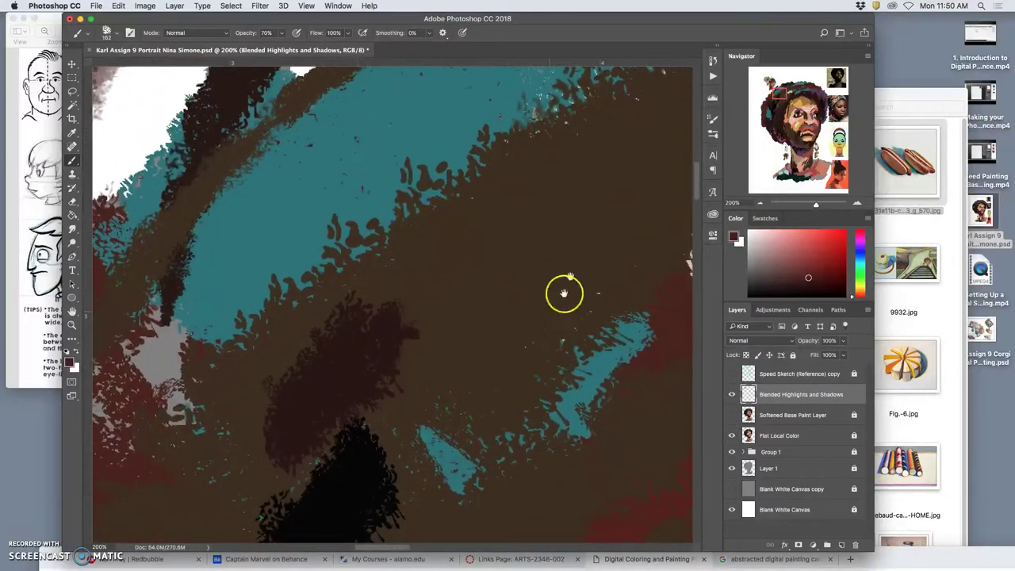
{"action": "left_click", "coordinate": [732, 415]}
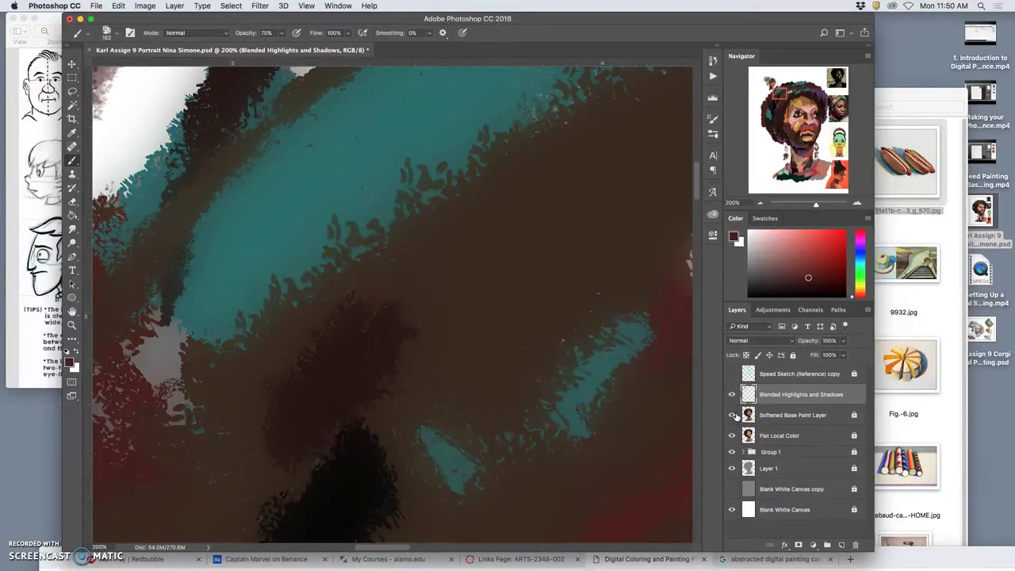
{"action": "left_click", "coordinate": [732, 415]}
{"action": "scroll", "coordinate": [481, 376], "scroll_direction": "up", "scroll_amount": 15}
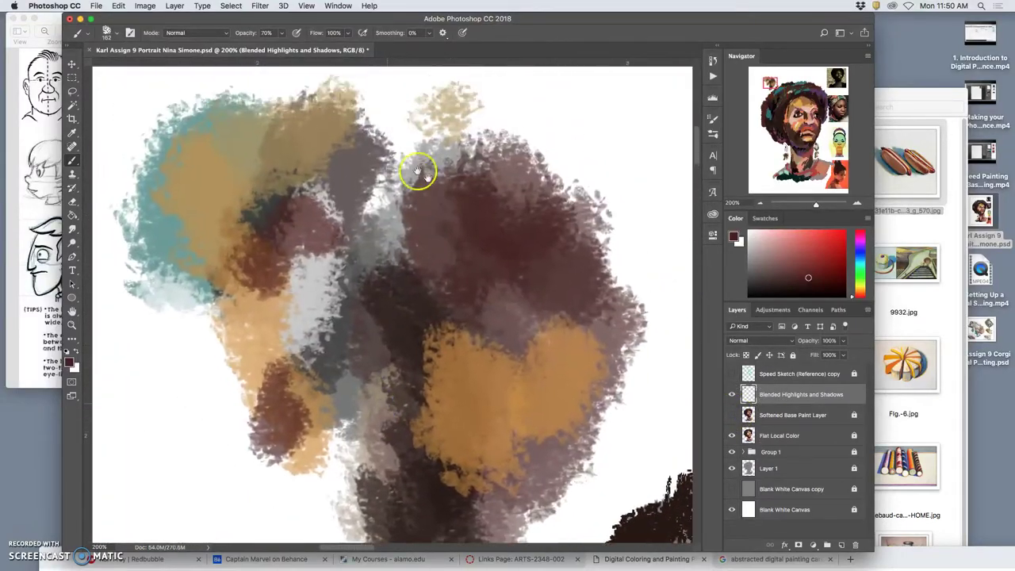
{"action": "scroll", "coordinate": [428, 206], "scroll_direction": "up", "scroll_amount": 5}
{"action": "key", "text": "super+minus"}
{"action": "key", "text": "super+minus"}
{"action": "key", "text": "super+minus"}
{"action": "key", "text": "super+minus"}
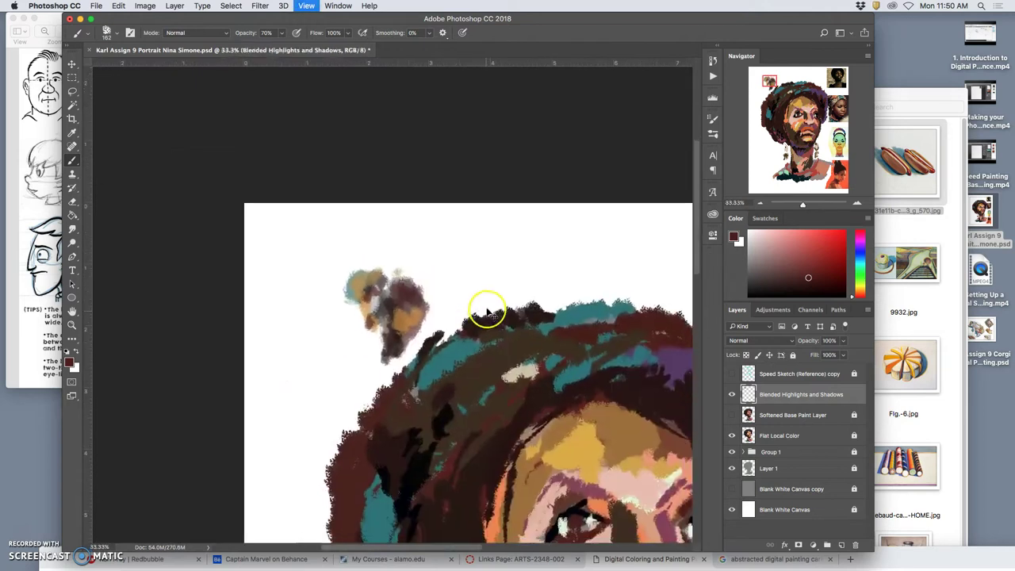
Start a vertical colour strip in the blank canvas beside the hair with sampled orange, red, reddish-brown, dark brown and teal strokes.
{"action": "key", "text": "super+minus"}
{"action": "key", "text": "super+minus"}
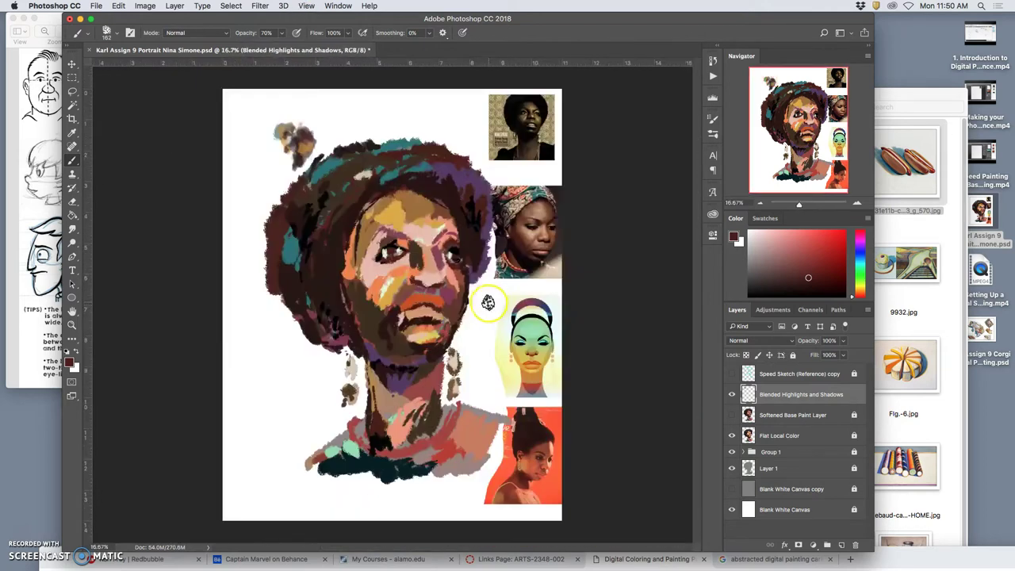
{"action": "left_click", "coordinate": [425, 292], "text": "alt"}
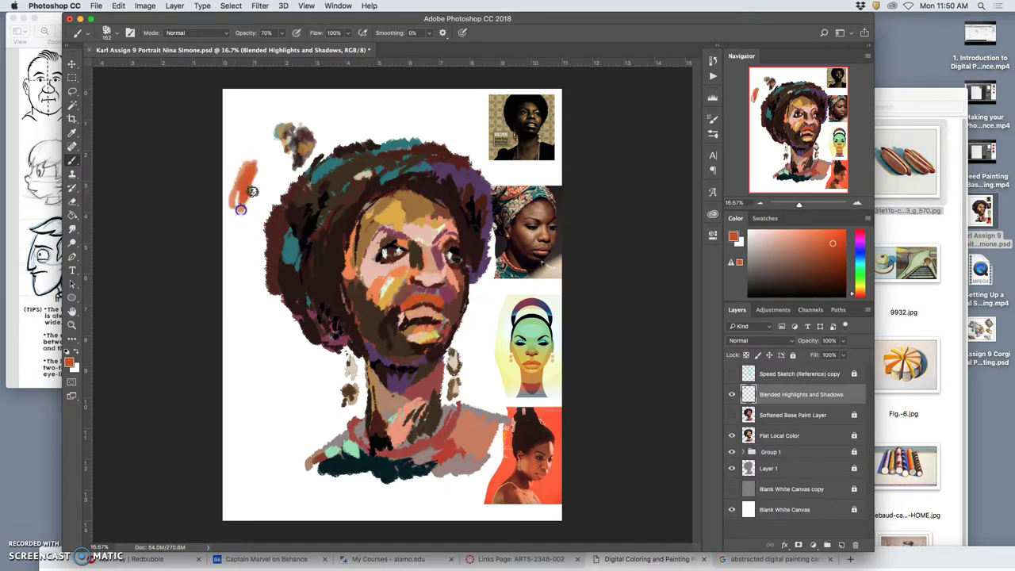
{"action": "left_click", "coordinate": [447, 441], "text": "alt"}
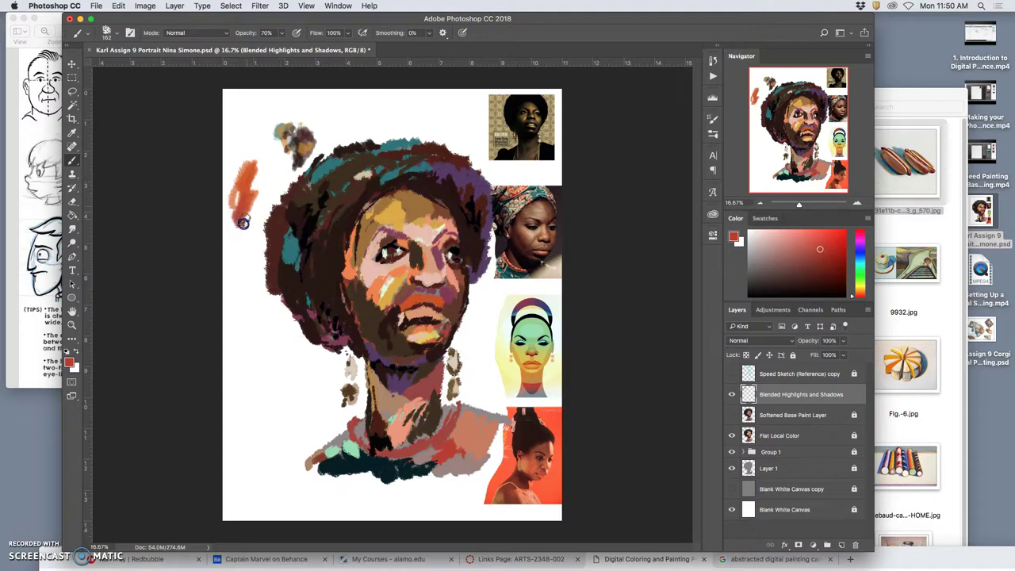
{"action": "left_click", "coordinate": [321, 220], "text": "alt"}
{"action": "left_click_drag", "start_coordinate": [439, 193], "coordinate": [458, 153]}
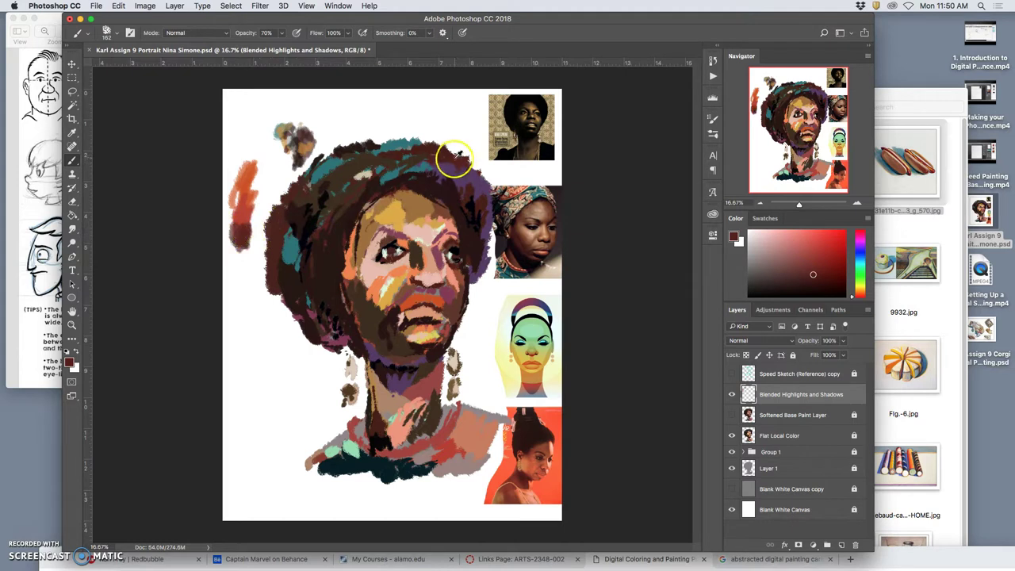
{"action": "left_click", "coordinate": [244, 262], "text": "alt"}
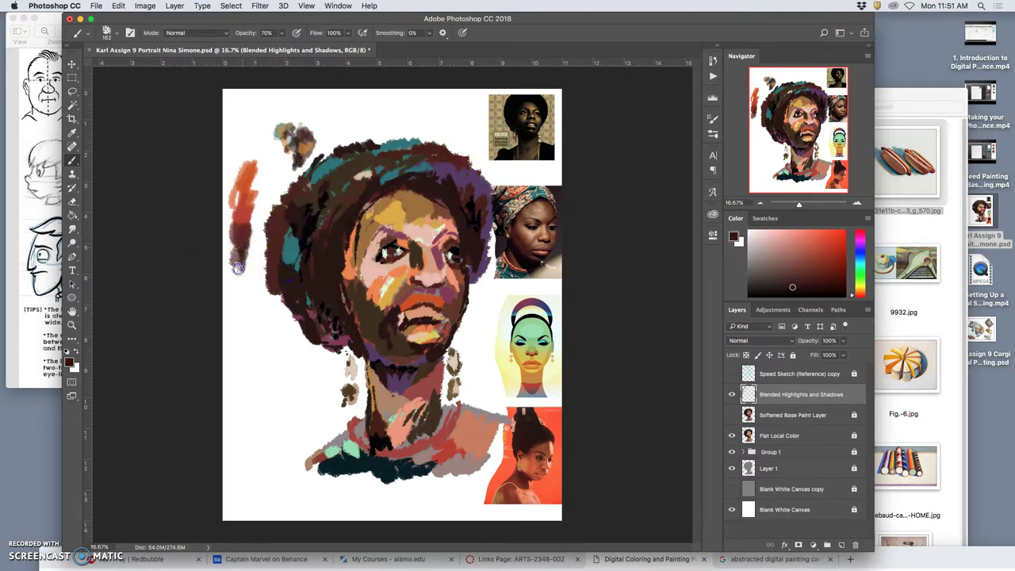
{"action": "left_click", "coordinate": [281, 252], "text": "alt"}
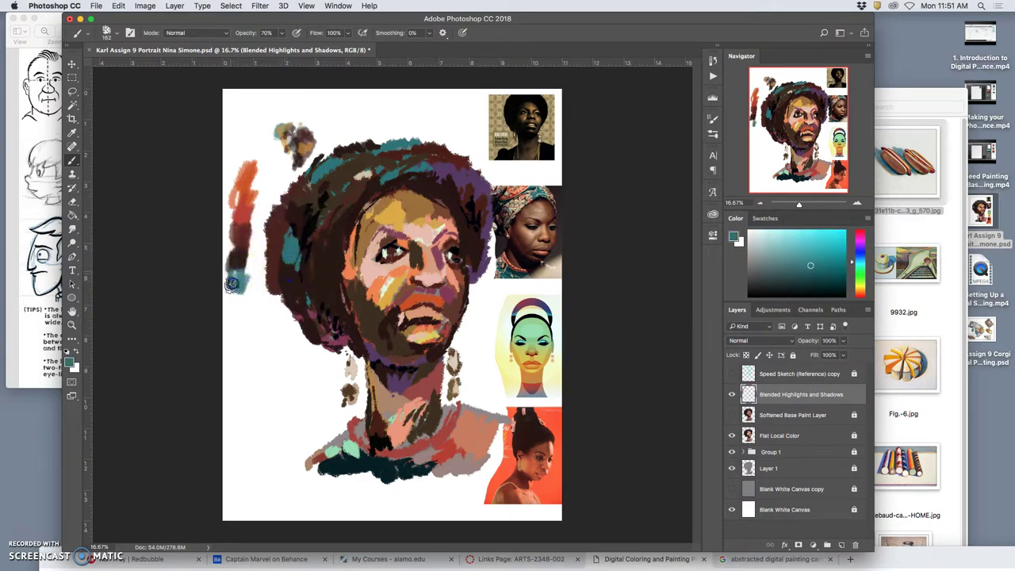
Extend the colour strip's light end with sampled light orange, golden yellow, pale green and mint, and blend light orange into its orange section.
{"action": "left_click", "coordinate": [347, 263], "text": "alt"}
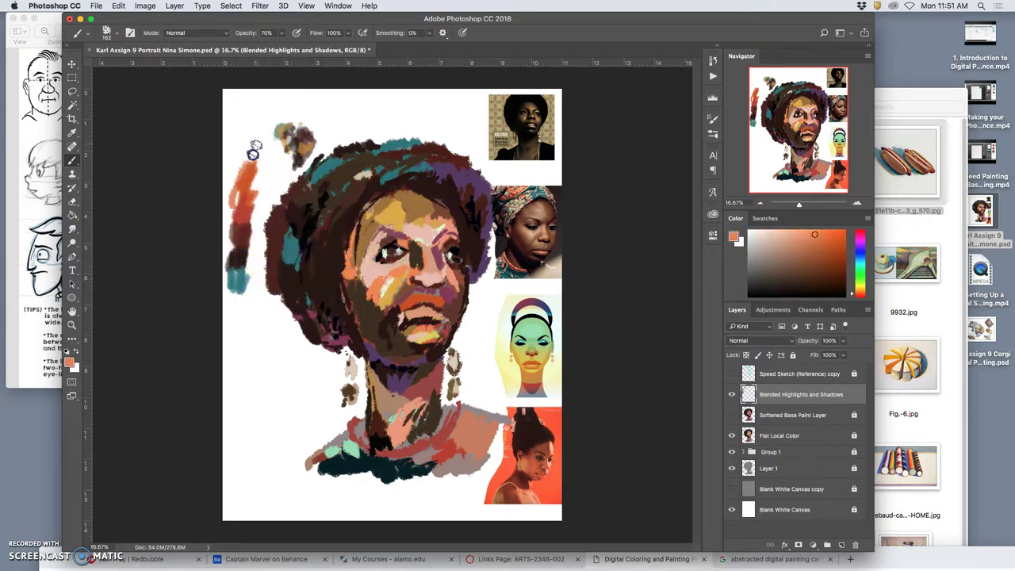
{"action": "left_click", "coordinate": [385, 235], "text": "alt"}
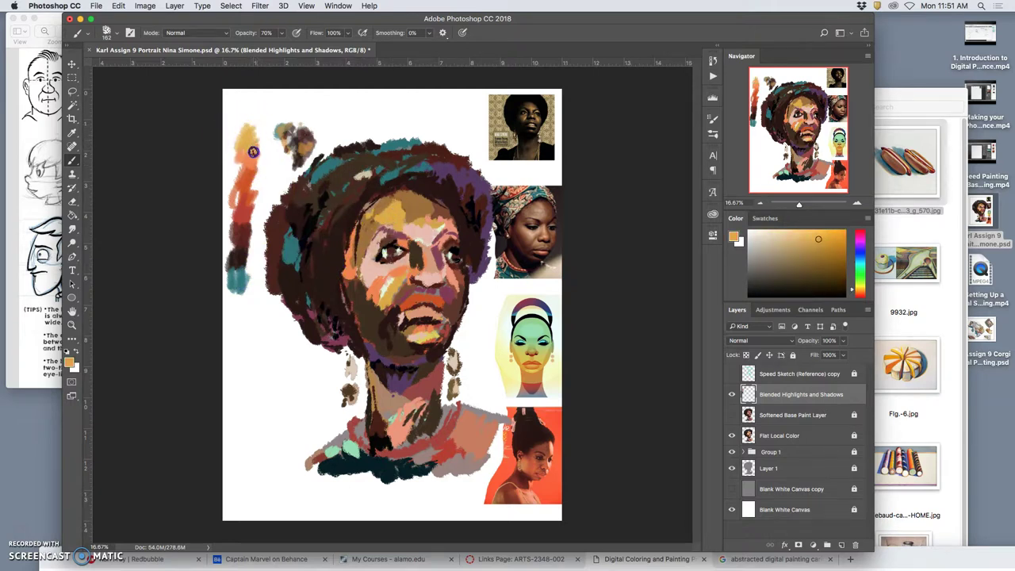
{"action": "left_click", "coordinate": [409, 232], "text": "alt"}
{"action": "left_click", "coordinate": [420, 239], "text": "alt"}
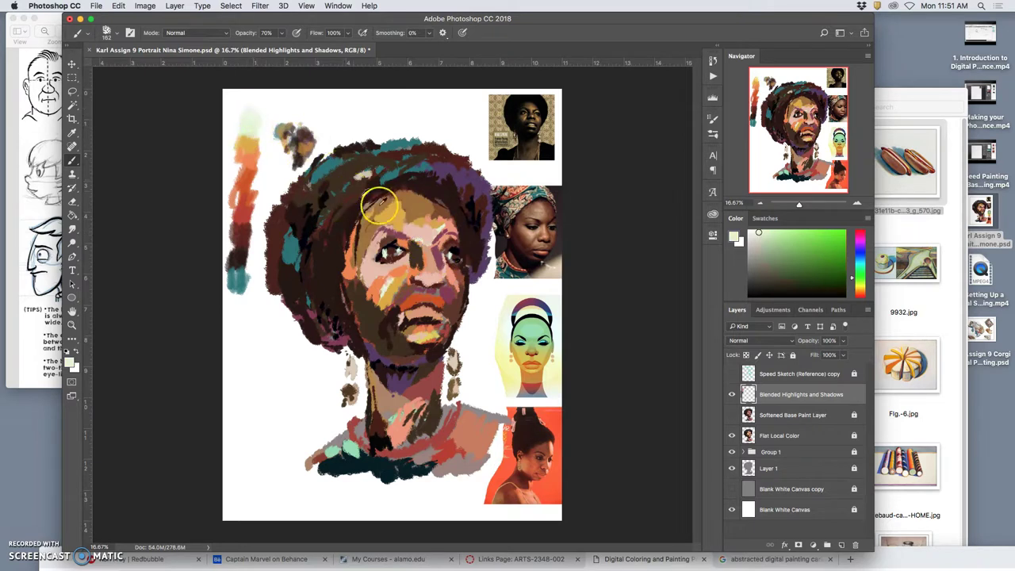
{"action": "left_click", "coordinate": [514, 312], "text": "alt"}
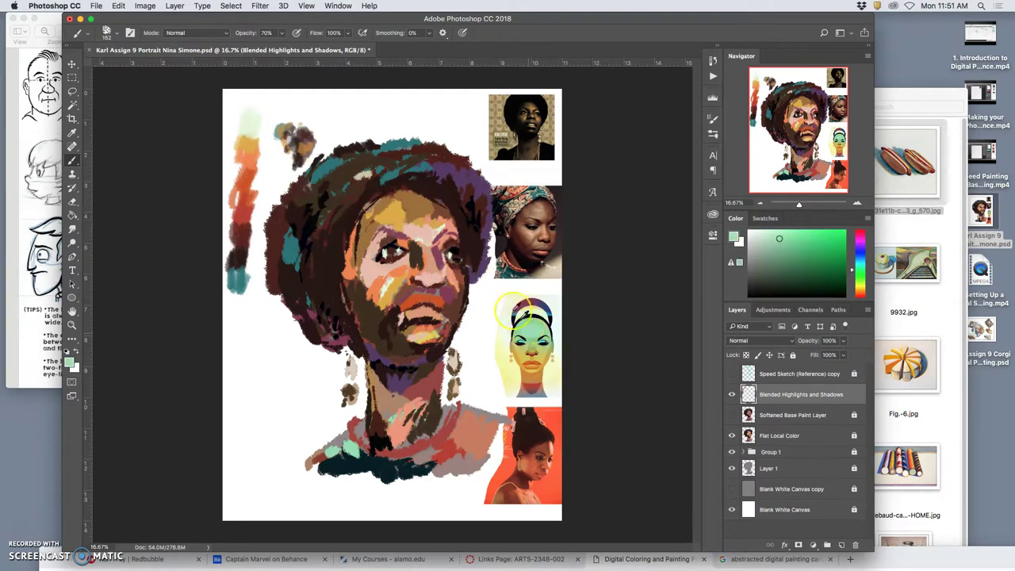
{"action": "left_click", "coordinate": [249, 151], "text": "alt"}
{"action": "mouse_move", "coordinate": [247, 129]}
{"action": "left_mouse_down"}
{"action": "mouse_move", "coordinate": [245, 141]}
{"action": "mouse_move", "coordinate": [247, 112]}
{"action": "left_mouse_up"}
{"action": "left_click", "coordinate": [243, 143]}
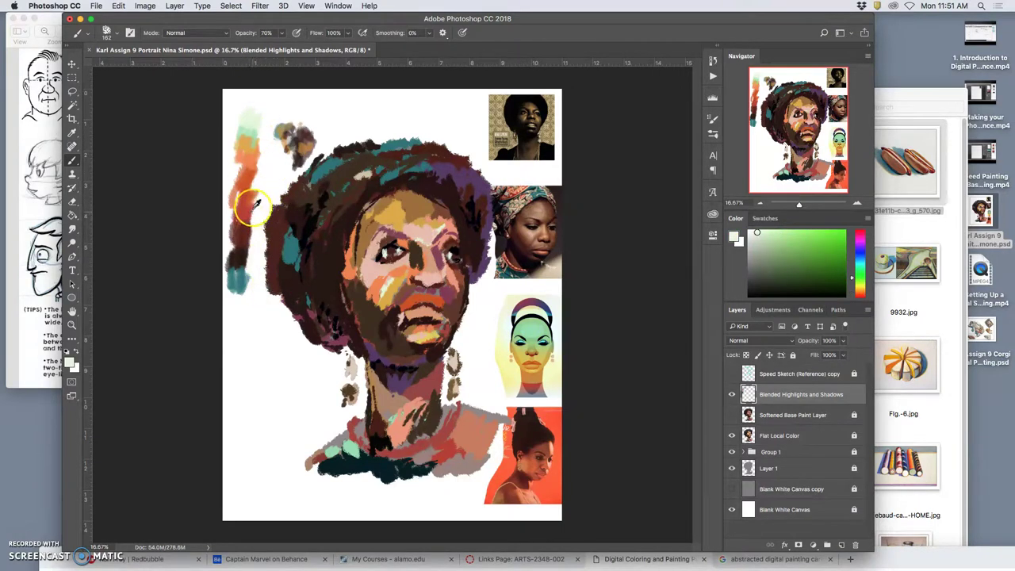
{"action": "left_click", "coordinate": [264, 195], "text": "alt"}
{"action": "left_click_drag", "start_coordinate": [349, 269], "coordinate": [238, 187]}
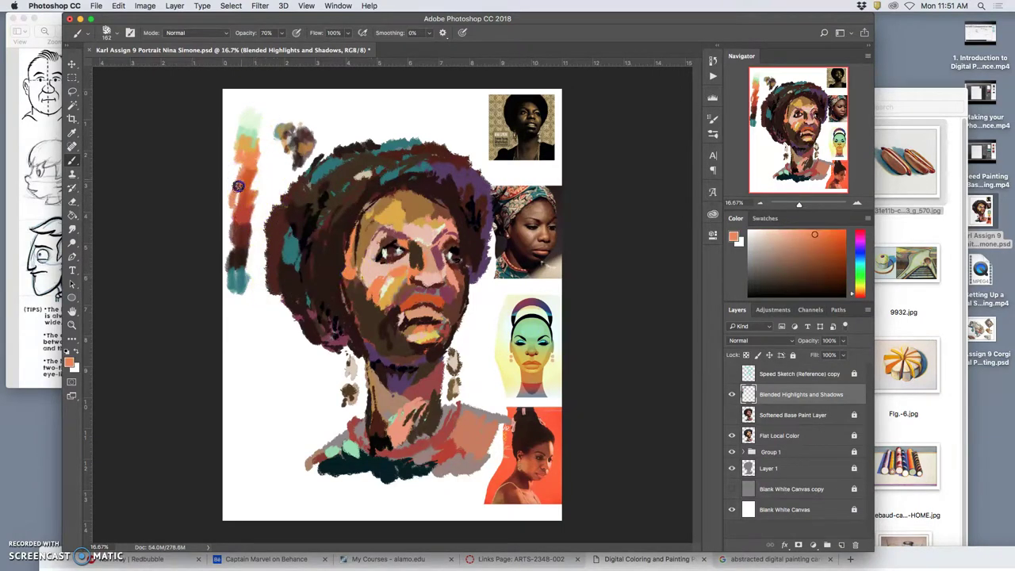
Extend the colour strip below the teal with sampled purple and black strokes.
{"action": "mouse_move", "coordinate": [364, 326]}
{"action": "left_mouse_down"}
{"action": "mouse_move", "coordinate": [399, 325]}
{"action": "mouse_move", "coordinate": [415, 342]}
{"action": "mouse_move", "coordinate": [418, 331]}
{"action": "left_mouse_up"}
{"action": "left_click", "coordinate": [353, 452], "text": "alt"}
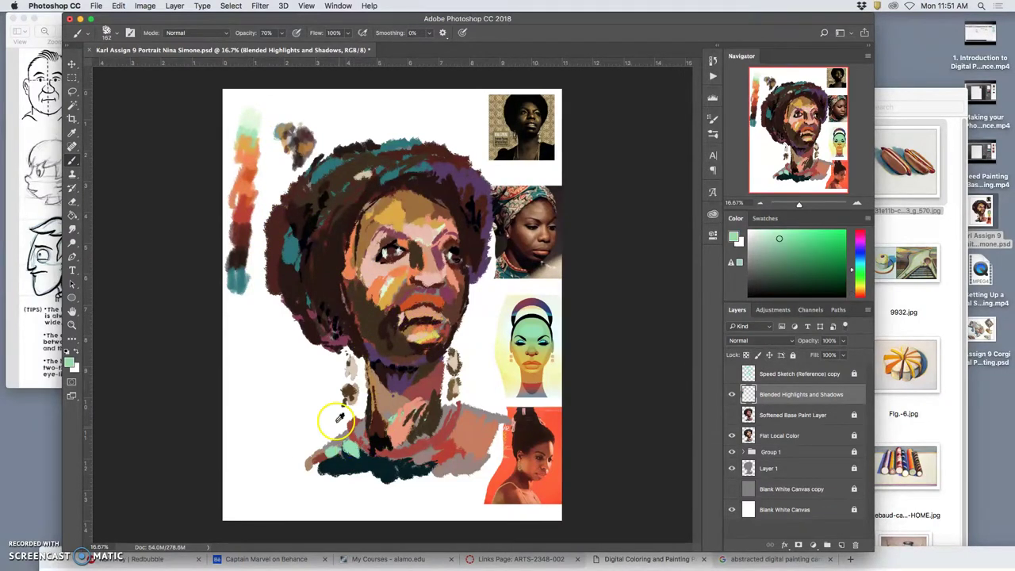
{"action": "left_click", "coordinate": [440, 168], "text": "alt"}
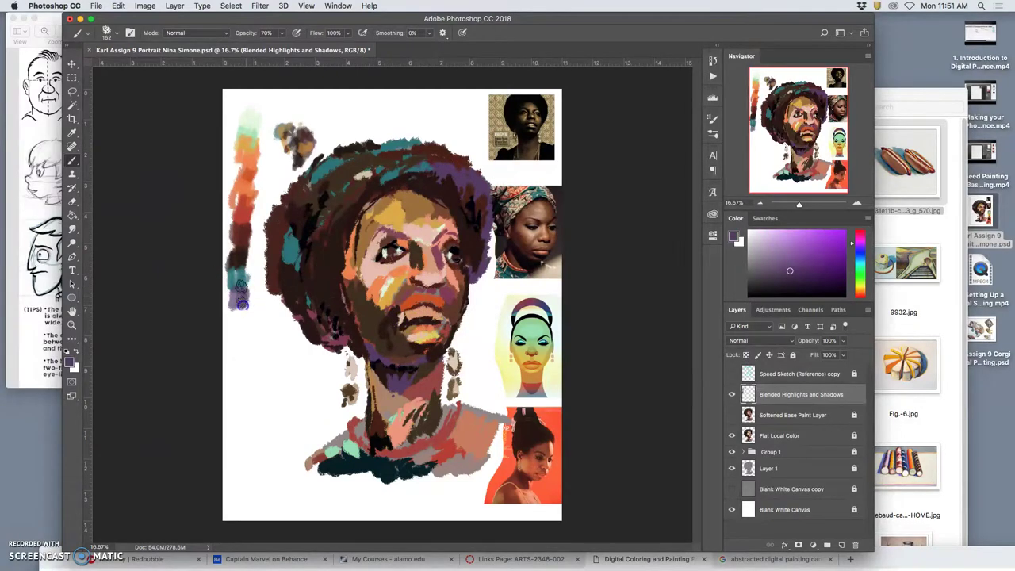
{"action": "left_click", "coordinate": [272, 294], "text": "alt"}
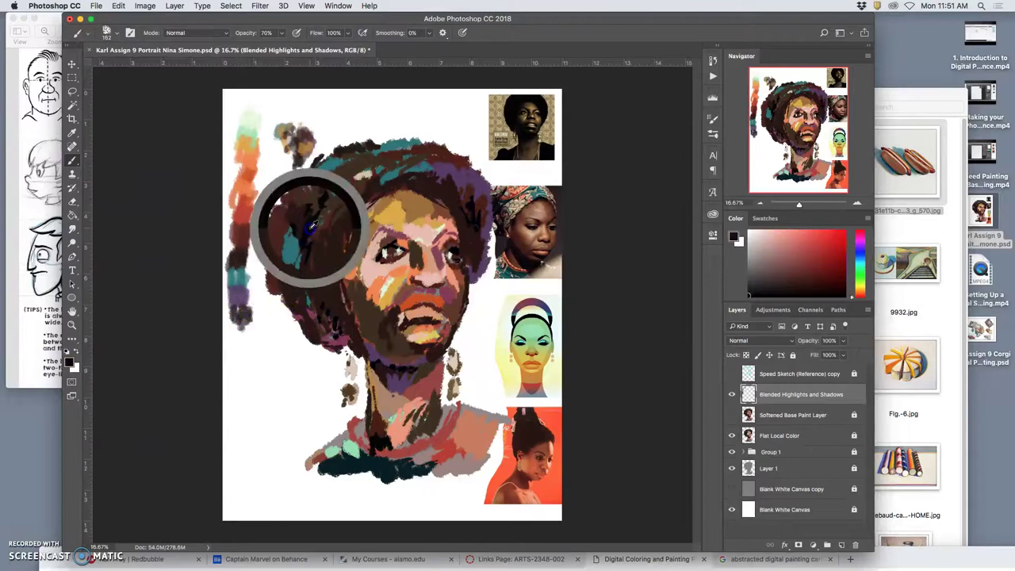
{"action": "left_click", "coordinate": [245, 331]}
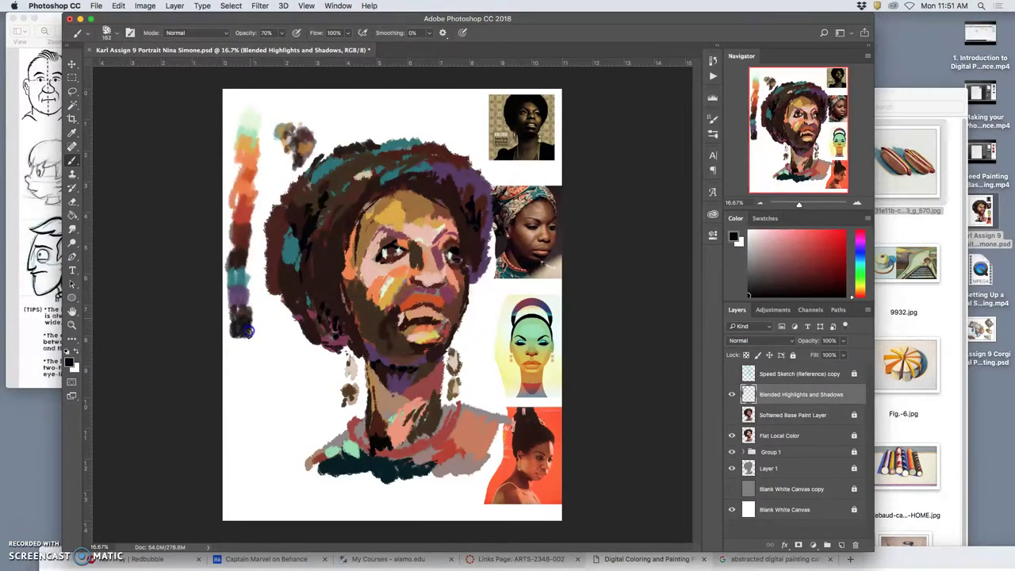
{"action": "left_click", "coordinate": [297, 378], "text": "alt"}
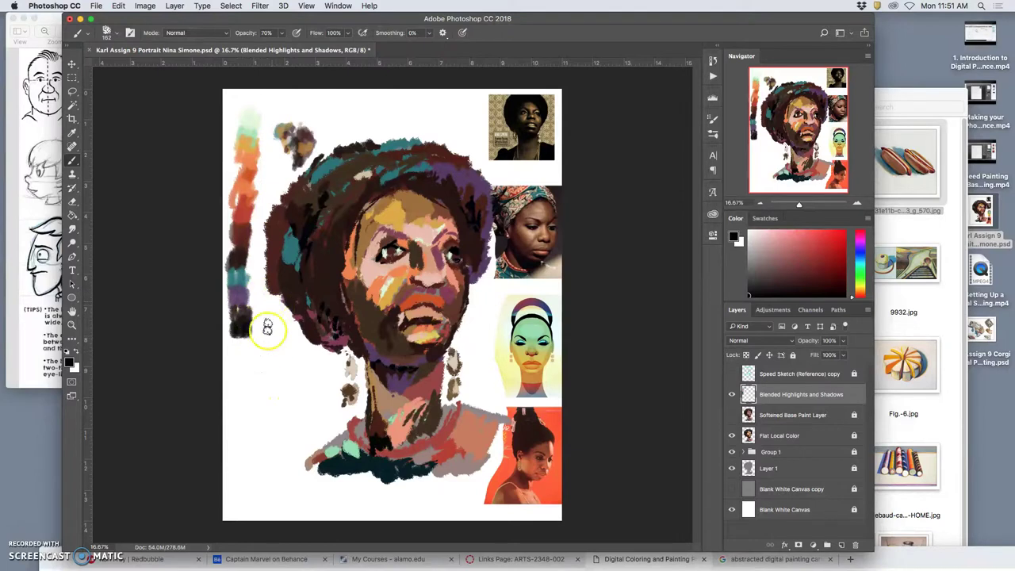
Paint sampled peach and pink strokes across the forehead above the eyebrows.
{"action": "left_click", "coordinate": [401, 294], "text": "alt"}
{"action": "mouse_move", "coordinate": [381, 307]}
{"action": "left_mouse_down"}
{"action": "mouse_move", "coordinate": [360, 318]}
{"action": "mouse_move", "coordinate": [358, 344]}
{"action": "left_mouse_up"}
{"action": "mouse_move", "coordinate": [414, 276]}
{"action": "left_mouse_down"}
{"action": "mouse_move", "coordinate": [465, 249]}
{"action": "mouse_move", "coordinate": [401, 222]}
{"action": "mouse_move", "coordinate": [432, 250]}
{"action": "mouse_move", "coordinate": [444, 303]}
{"action": "left_mouse_up"}
{"action": "key", "text": "super+plus"}
{"action": "scroll", "coordinate": [444, 304], "scroll_direction": "up", "scroll_amount": 2}
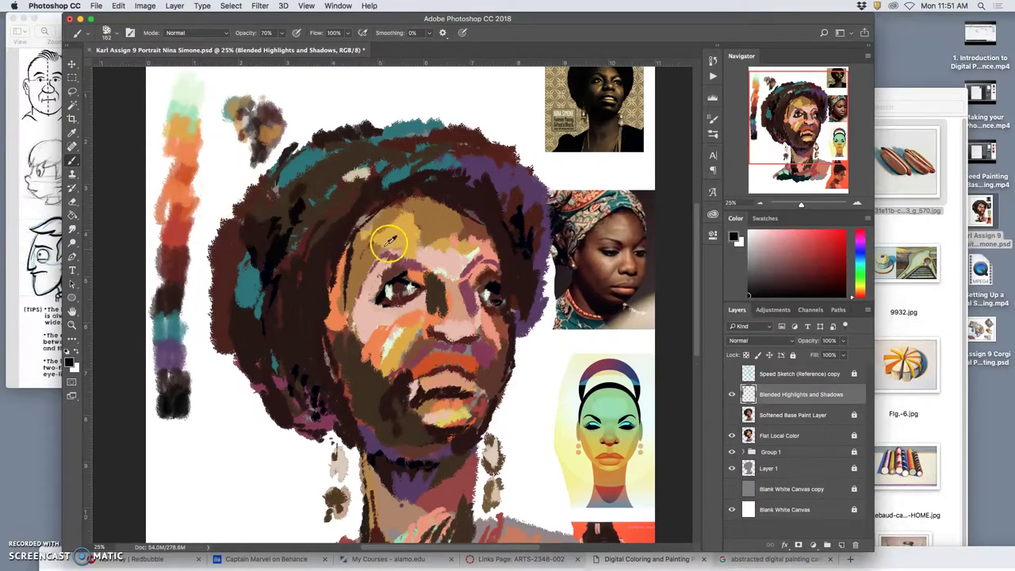
{"action": "left_click", "coordinate": [187, 188], "text": "alt"}
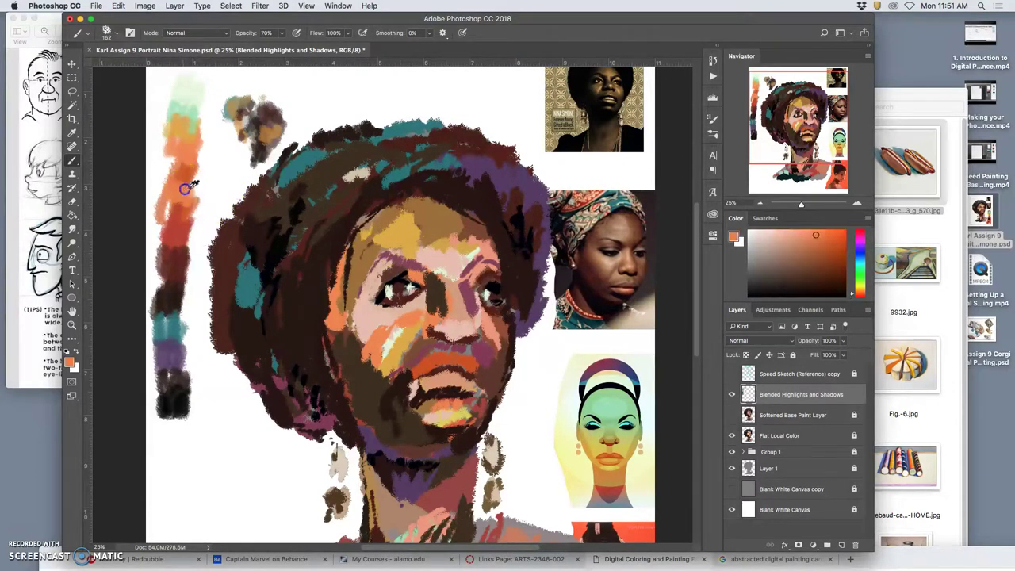
{"action": "left_click", "coordinate": [420, 242], "text": "alt"}
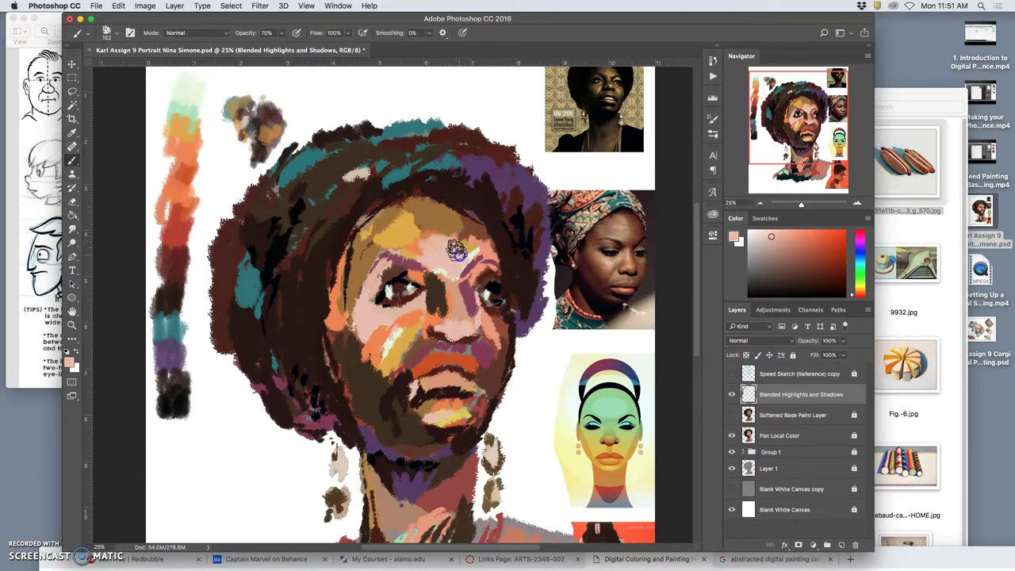
{"action": "left_click_drag", "start_coordinate": [462, 254], "coordinate": [484, 246]}
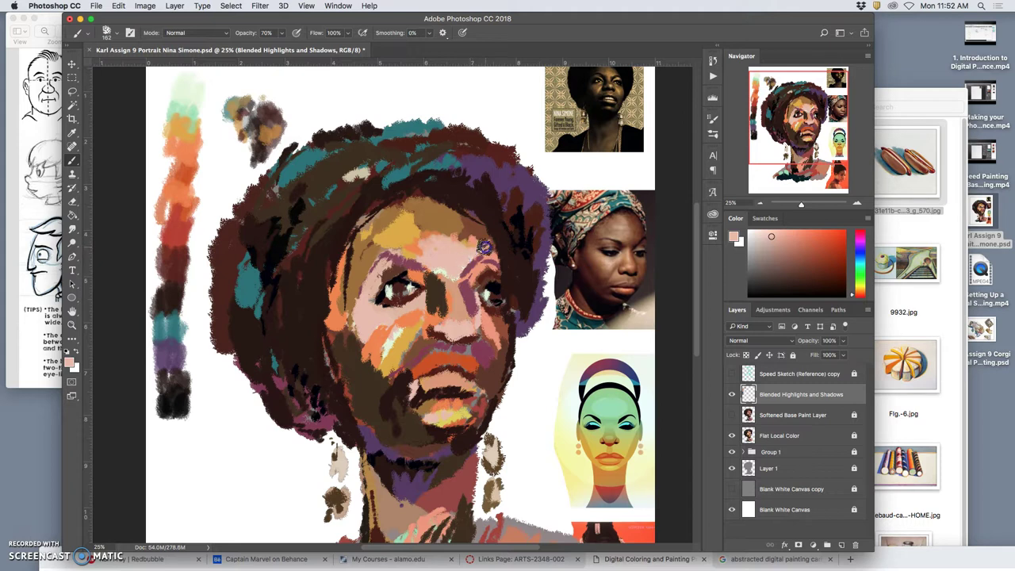
Blend sampled ochre brown and golden yellow strokes along the upper forehead toward the temple.
{"action": "left_click", "coordinate": [463, 236], "text": "alt"}
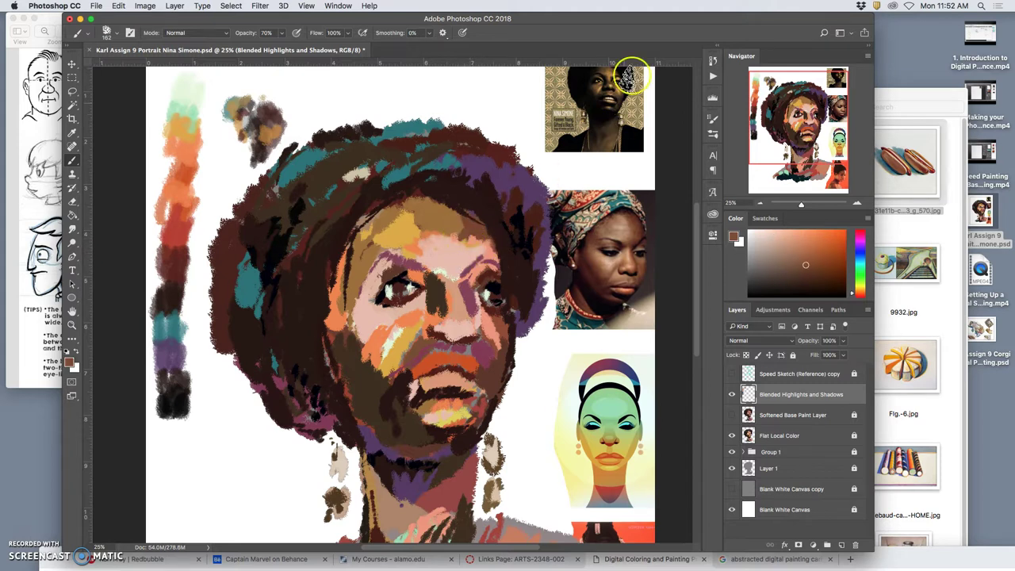
{"action": "left_click", "coordinate": [446, 223], "text": "alt"}
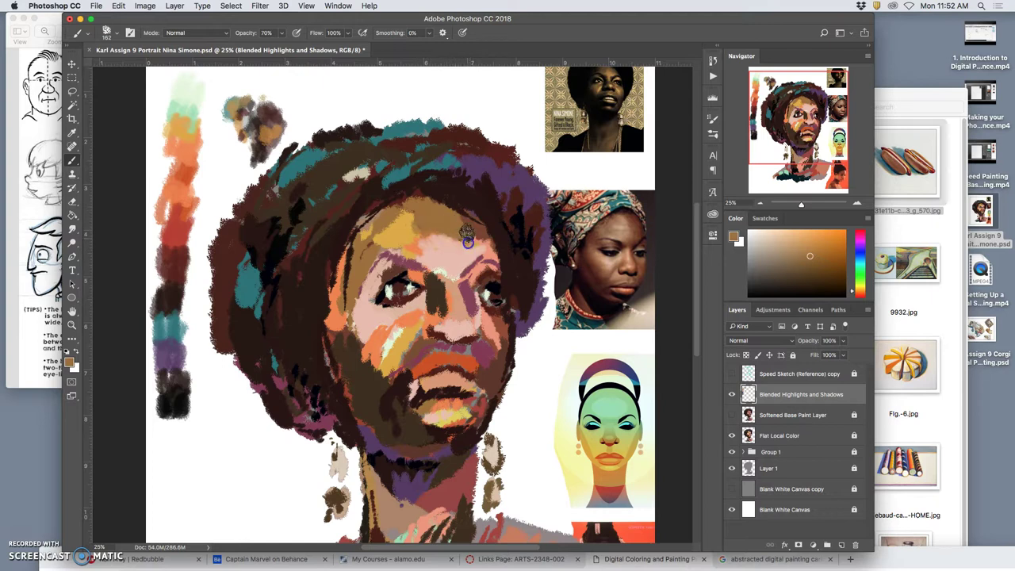
{"action": "left_click_drag", "start_coordinate": [473, 243], "coordinate": [487, 250]}
{"action": "left_click", "coordinate": [398, 227], "text": "alt"}
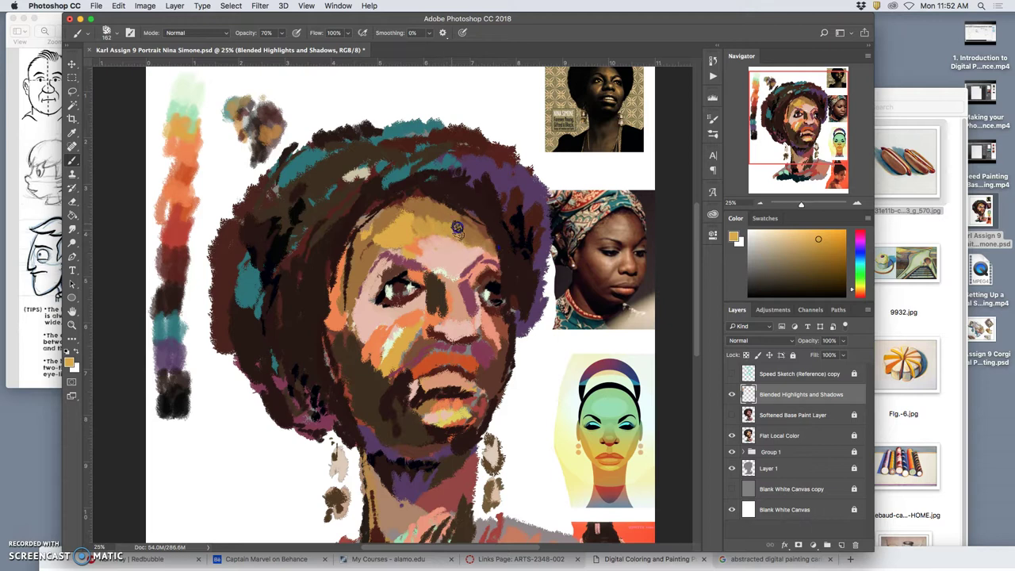
{"action": "left_click_drag", "start_coordinate": [474, 240], "coordinate": [484, 251]}
{"action": "left_click_drag", "start_coordinate": [429, 233], "coordinate": [416, 238]}
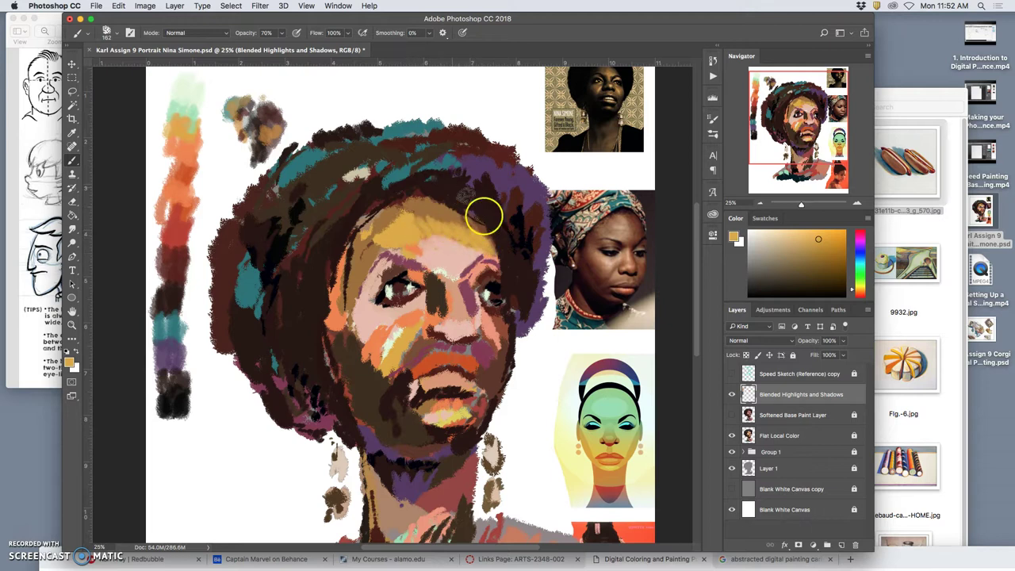
Paint sampled mauve shading beside the nose and golden yellow strokes on the cheek below the eye.
{"action": "left_click", "coordinate": [471, 292], "text": "alt"}
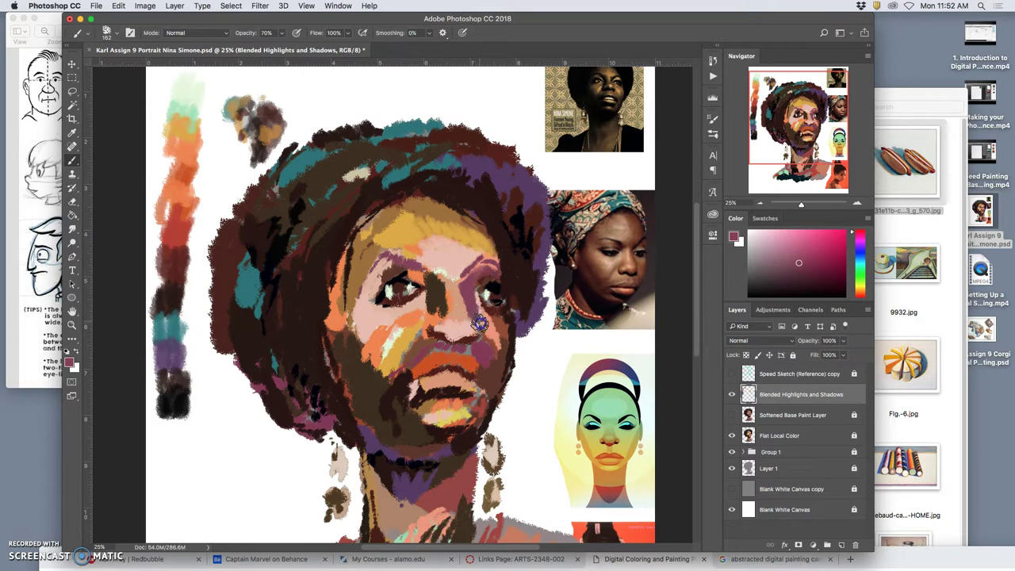
{"action": "left_click", "coordinate": [478, 249], "text": "alt"}
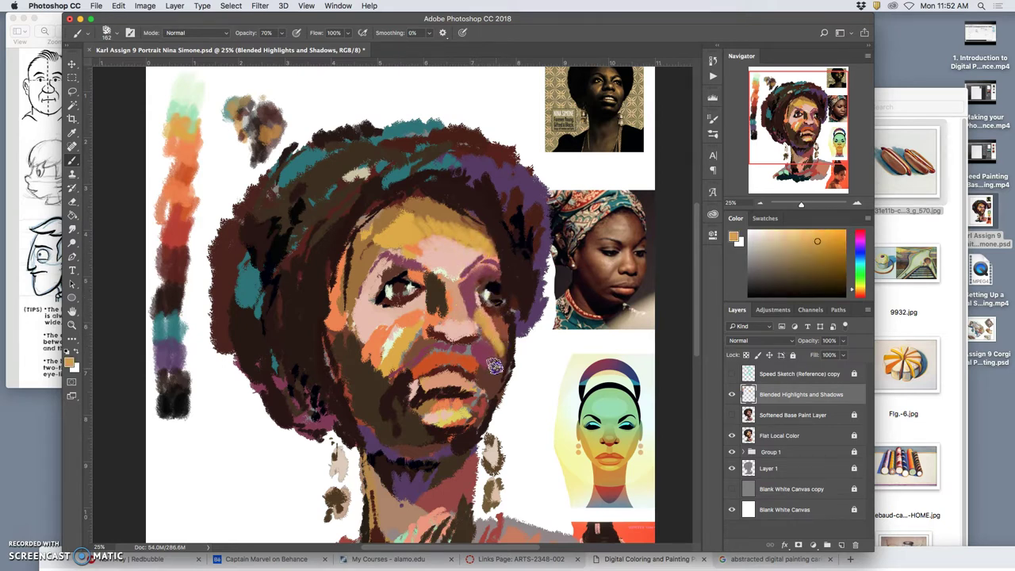
Paint sampled pale green highlights on both upper eyelids and on the brow above the nose.
{"action": "left_click", "coordinate": [434, 274], "text": "alt"}
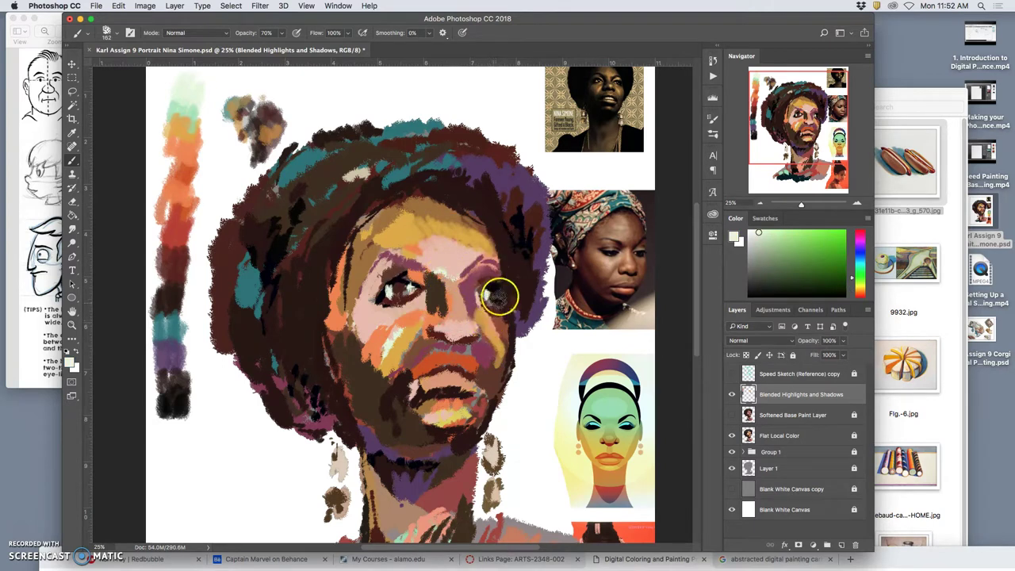
{"action": "left_click", "coordinate": [500, 296]}
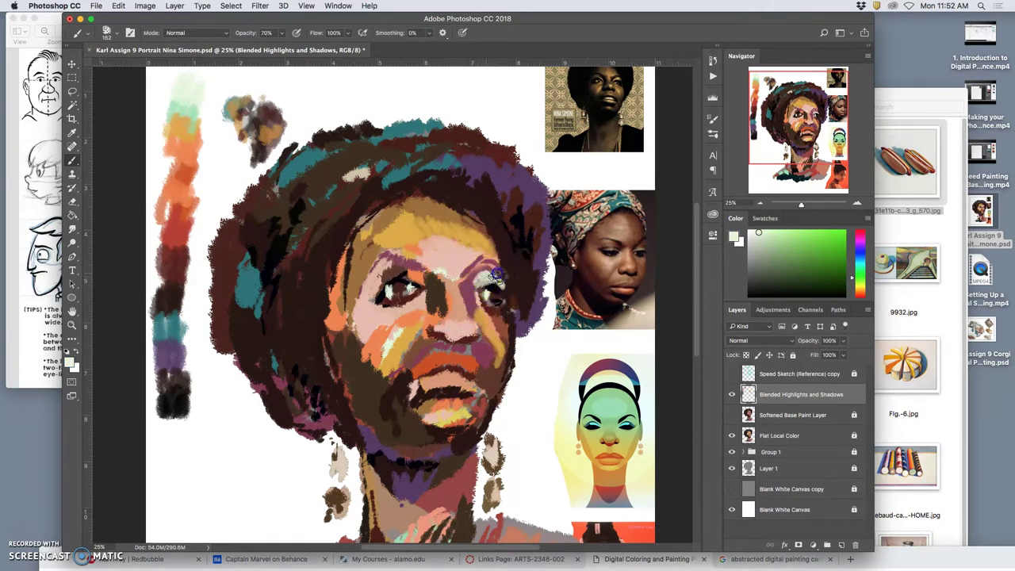
{"action": "left_click", "coordinate": [482, 312], "text": "alt"}
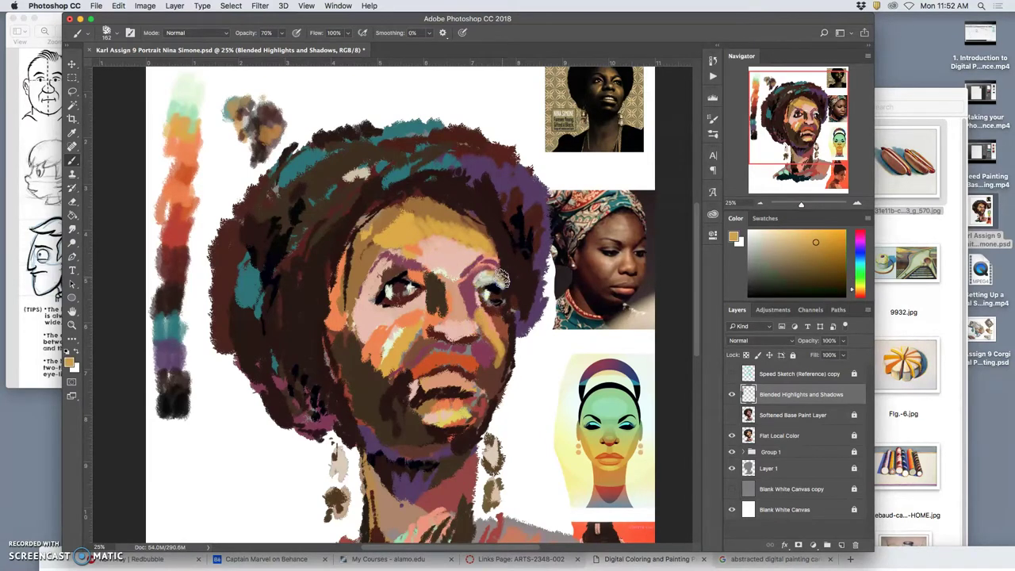
{"action": "left_click", "coordinate": [438, 270], "text": "alt"}
{"action": "mouse_move", "coordinate": [438, 271]}
{"action": "left_mouse_down"}
{"action": "mouse_move", "coordinate": [401, 287]}
{"action": "mouse_move", "coordinate": [414, 282]}
{"action": "left_mouse_up"}
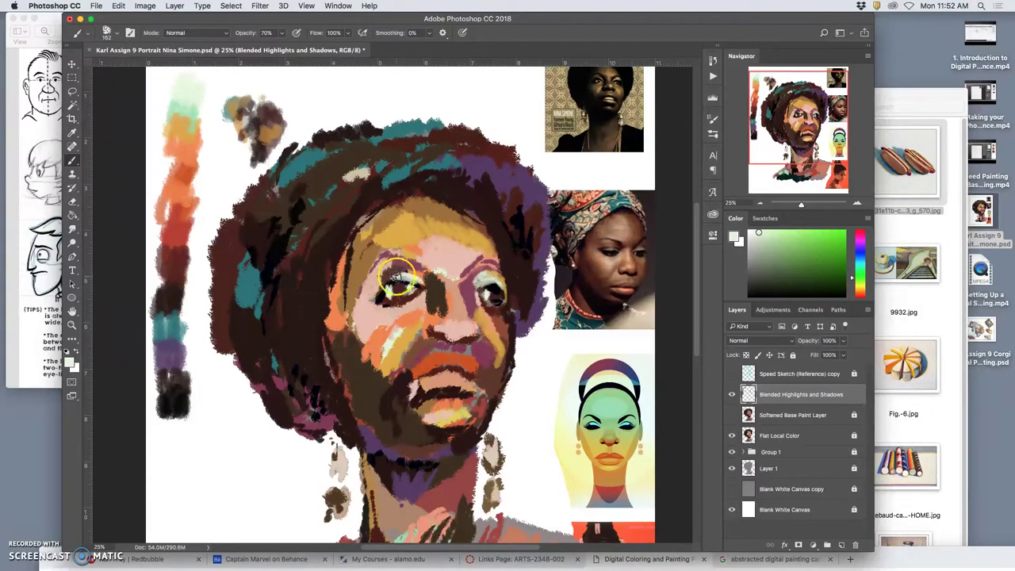
{"action": "left_click_drag", "start_coordinate": [396, 276], "coordinate": [380, 291]}
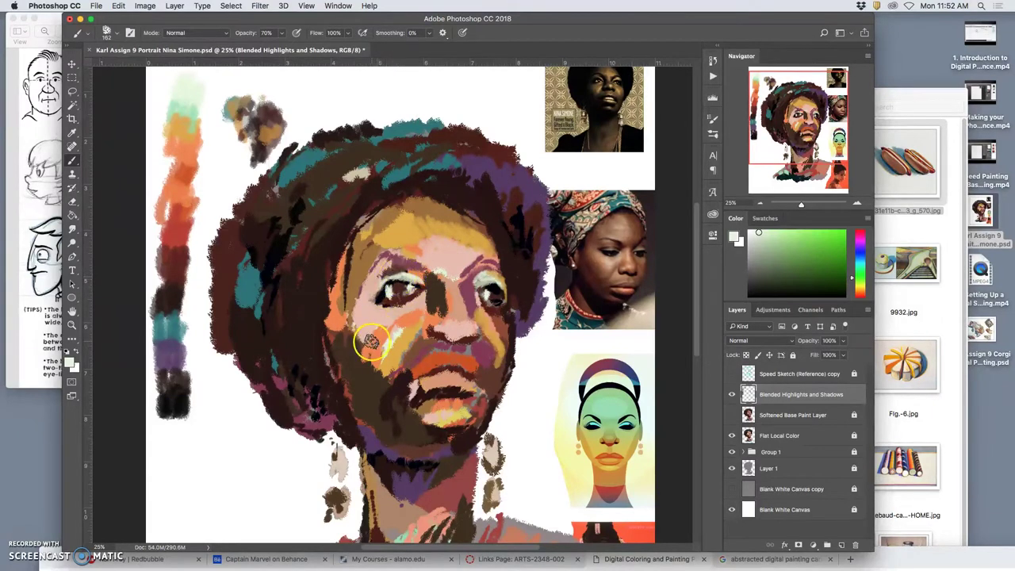
{"action": "left_click_drag", "start_coordinate": [485, 274], "coordinate": [493, 292]}
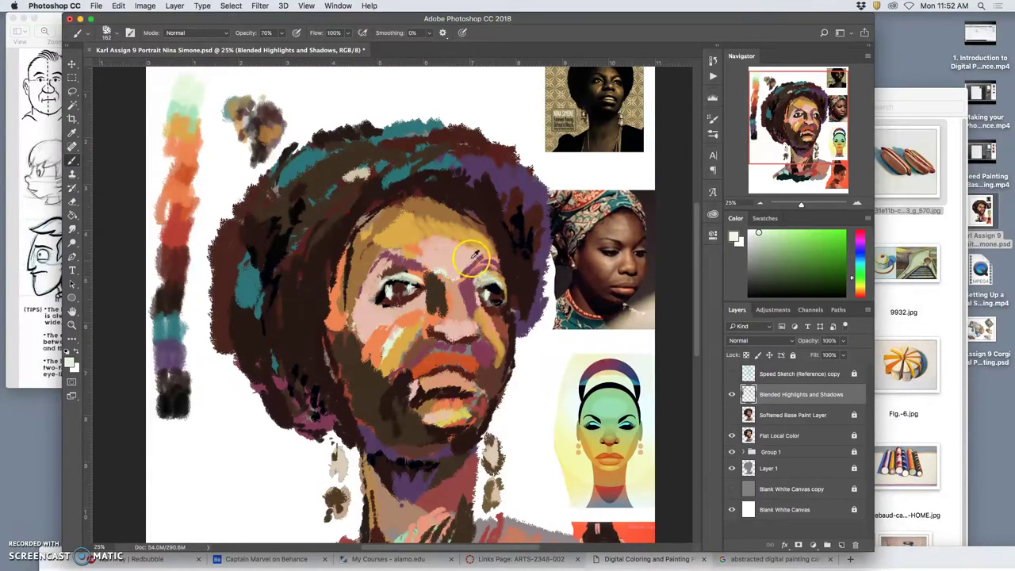
{"action": "mouse_move", "coordinate": [474, 256]}
{"action": "left_mouse_down"}
{"action": "mouse_move", "coordinate": [461, 276]}
{"action": "mouse_move", "coordinate": [446, 264]}
{"action": "mouse_move", "coordinate": [443, 272]}
{"action": "mouse_move", "coordinate": [480, 256]}
{"action": "mouse_move", "coordinate": [454, 279]}
{"action": "mouse_move", "coordinate": [484, 258]}
{"action": "mouse_move", "coordinate": [475, 281]}
{"action": "mouse_move", "coordinate": [451, 276]}
{"action": "mouse_move", "coordinate": [444, 294]}
{"action": "mouse_move", "coordinate": [439, 241]}
{"action": "mouse_move", "coordinate": [428, 233]}
{"action": "mouse_move", "coordinate": [430, 247]}
{"action": "mouse_move", "coordinate": [444, 243]}
{"action": "mouse_move", "coordinate": [454, 270]}
{"action": "mouse_move", "coordinate": [460, 254]}
{"action": "mouse_move", "coordinate": [479, 316]}
{"action": "left_mouse_up"}
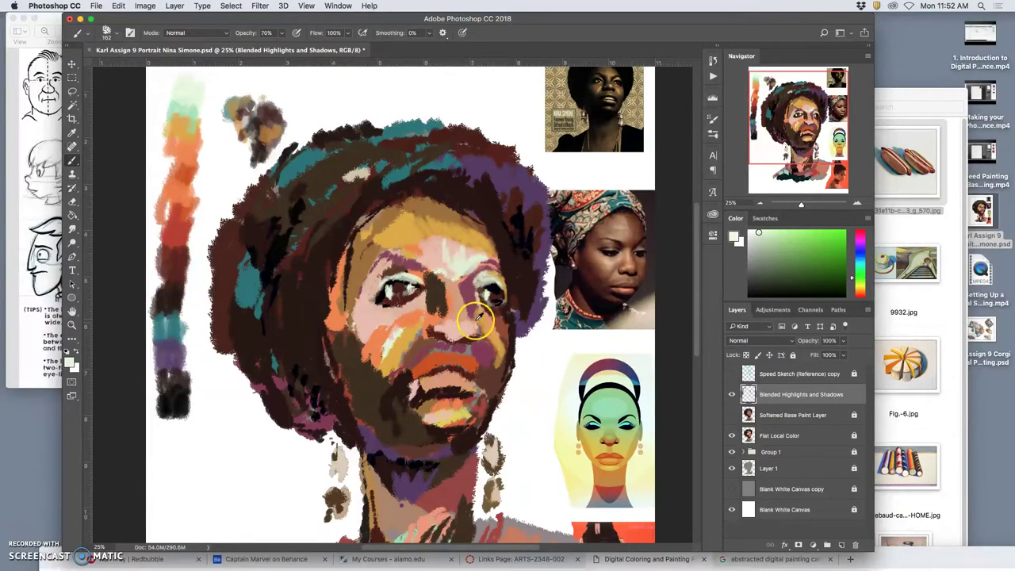
Sample a peach tone from the lower lip and preview the portrait with the Blank White Canvas copy layer shown and hidden.
{"action": "left_click", "coordinate": [440, 414], "text": "alt"}
{"action": "left_click", "coordinate": [435, 414], "text": "alt"}
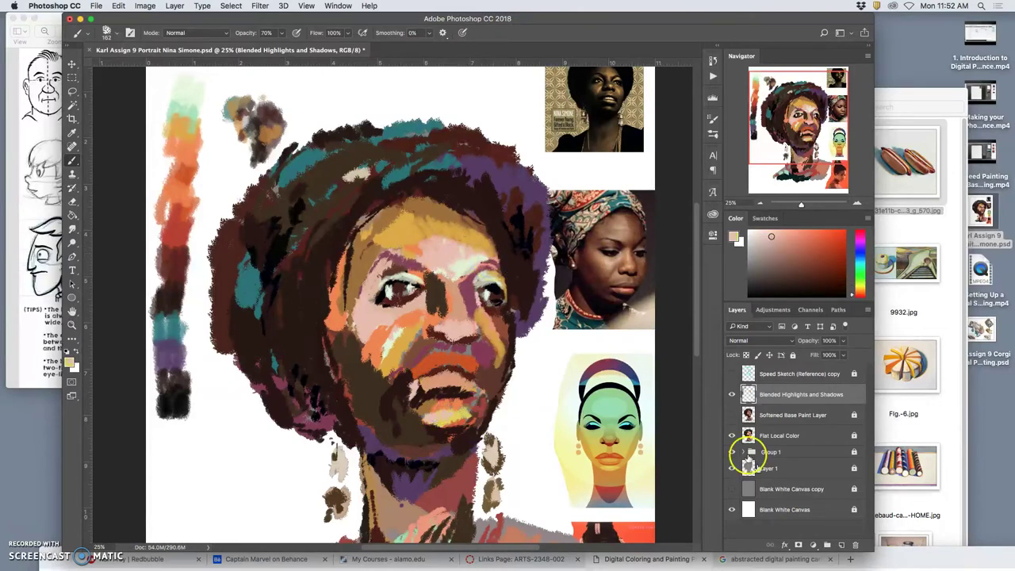
{"action": "left_click", "coordinate": [732, 488]}
{"action": "left_click", "coordinate": [735, 490]}
{"action": "left_click", "coordinate": [735, 490]}
{"action": "left_click", "coordinate": [741, 490]}
{"action": "left_click", "coordinate": [732, 490]}
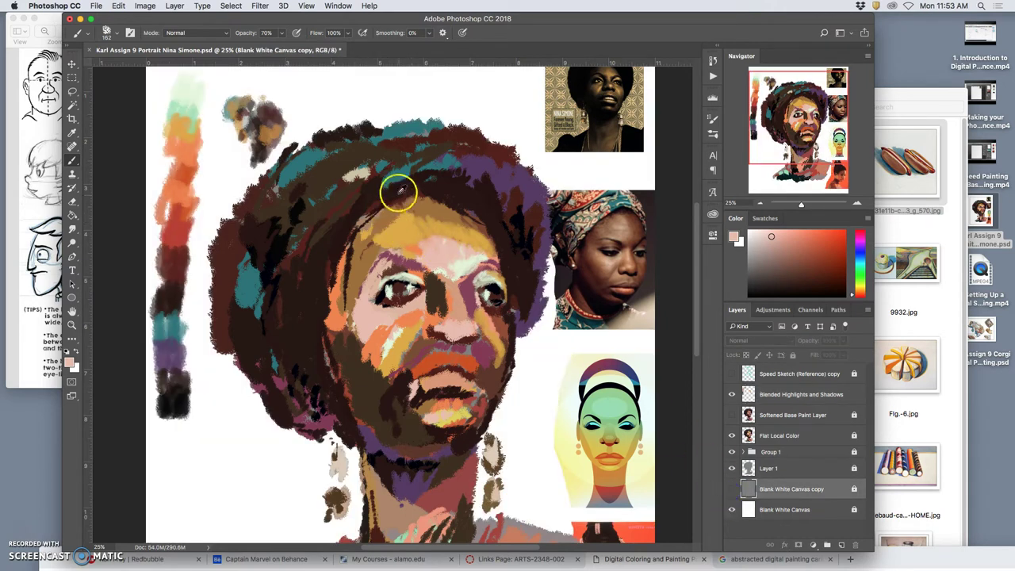
Try to paint a sampled dark brown stroke at the hairline, and reselect the Blended Highlights and Shadows layer.
{"action": "left_click", "coordinate": [397, 181], "text": "alt"}
{"action": "left_click", "coordinate": [380, 214]}
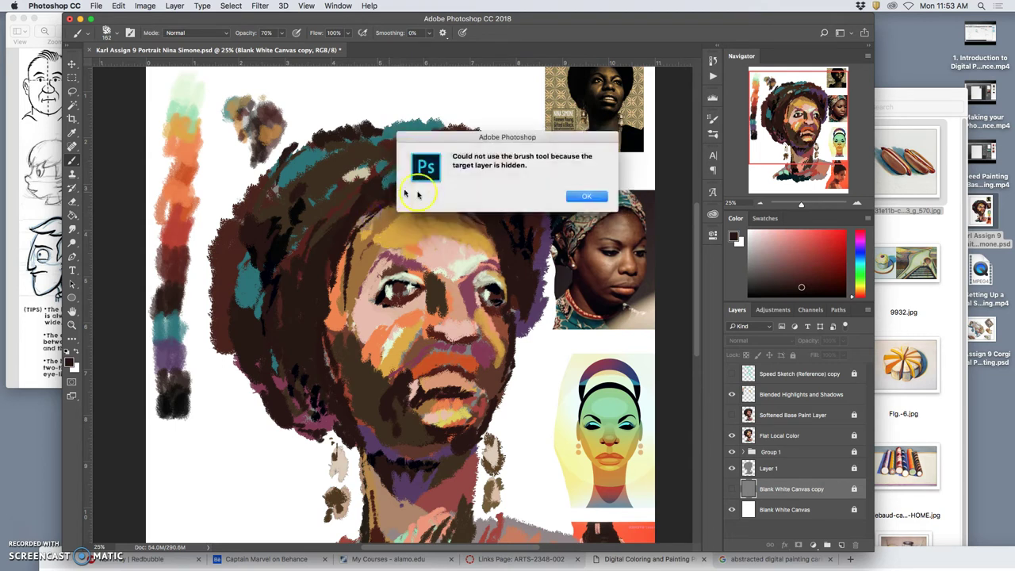
{"action": "left_click", "coordinate": [593, 197]}
{"action": "left_click", "coordinate": [800, 417]}
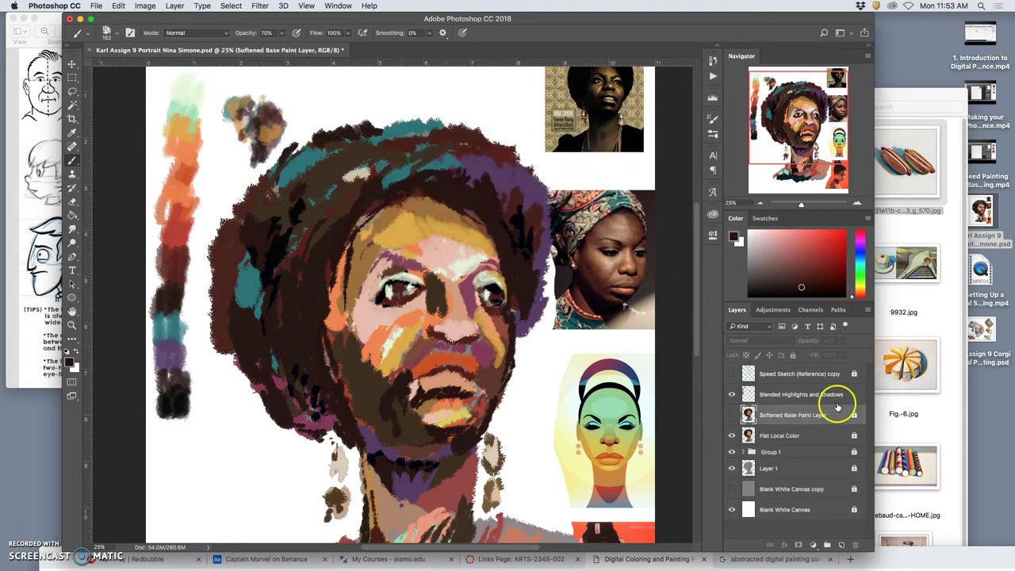
{"action": "left_click", "coordinate": [829, 396]}
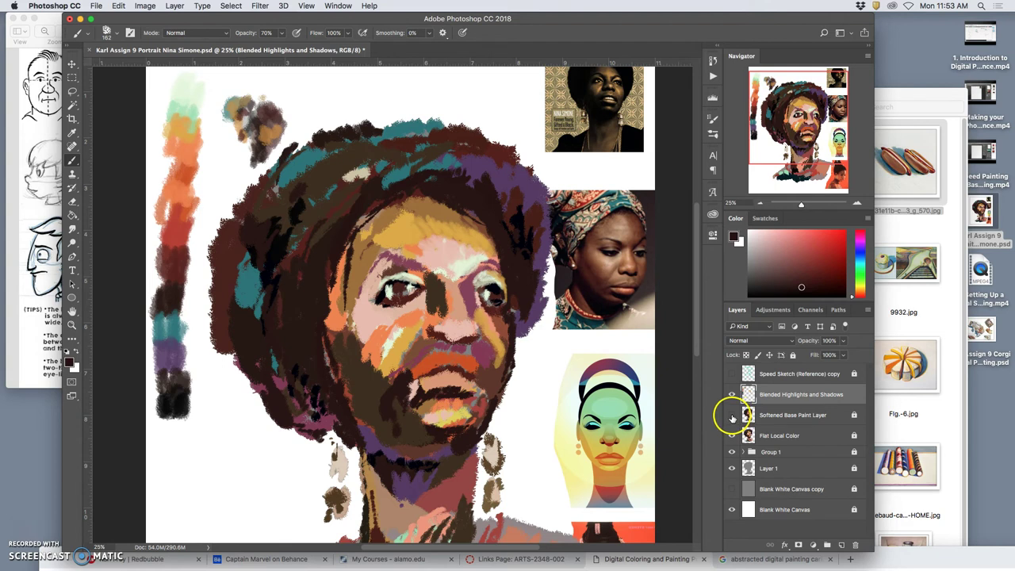
Compare the portrait with and without the Softened Base Paint Layer, leaving that layer visible.
{"action": "left_click", "coordinate": [732, 415]}
{"action": "left_click", "coordinate": [733, 416]}
{"action": "left_click", "coordinate": [732, 416]}
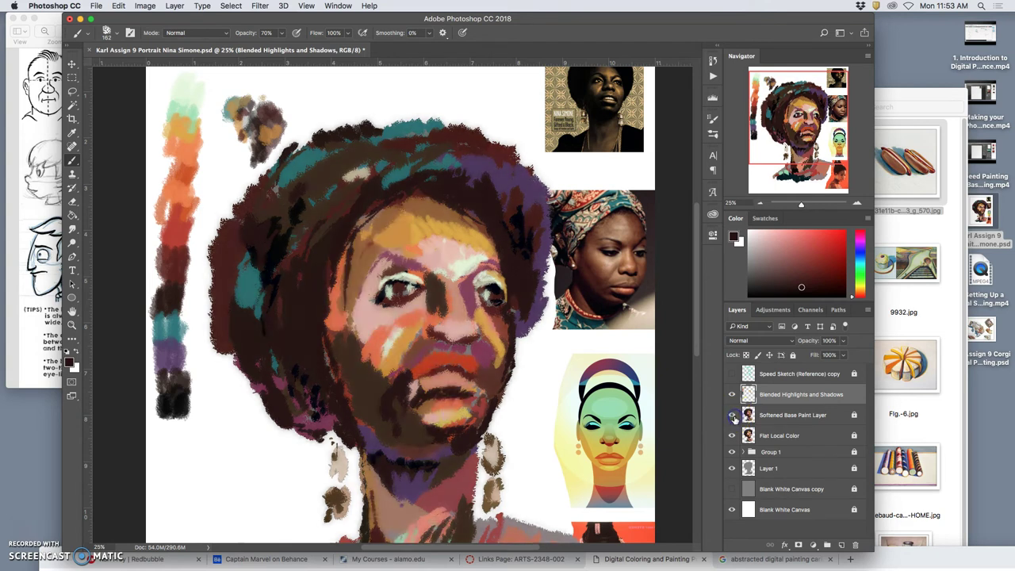
{"action": "left_click", "coordinate": [733, 416]}
{"action": "left_click", "coordinate": [732, 415]}
{"action": "left_click", "coordinate": [736, 415]}
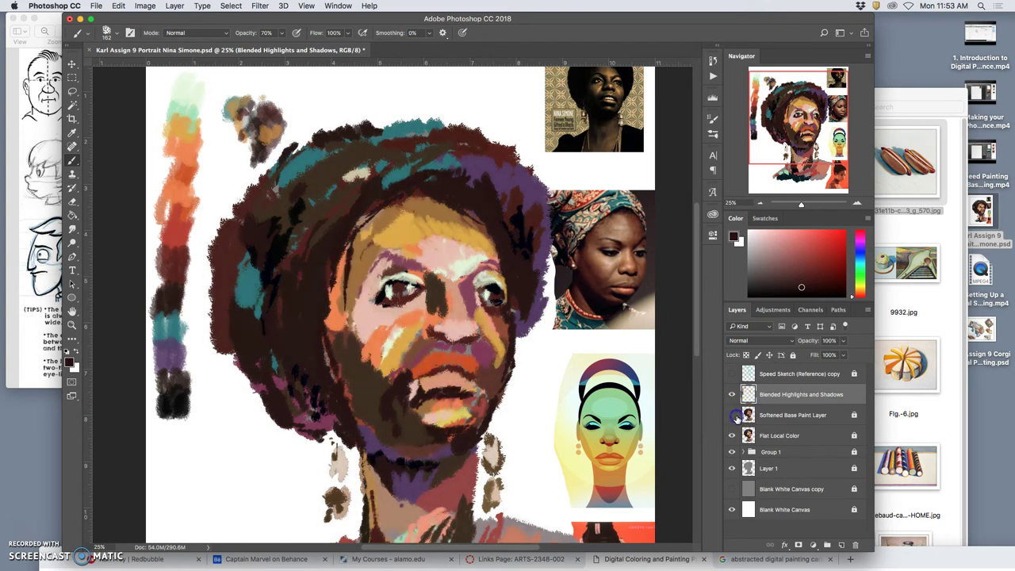
{"action": "left_click", "coordinate": [733, 416]}
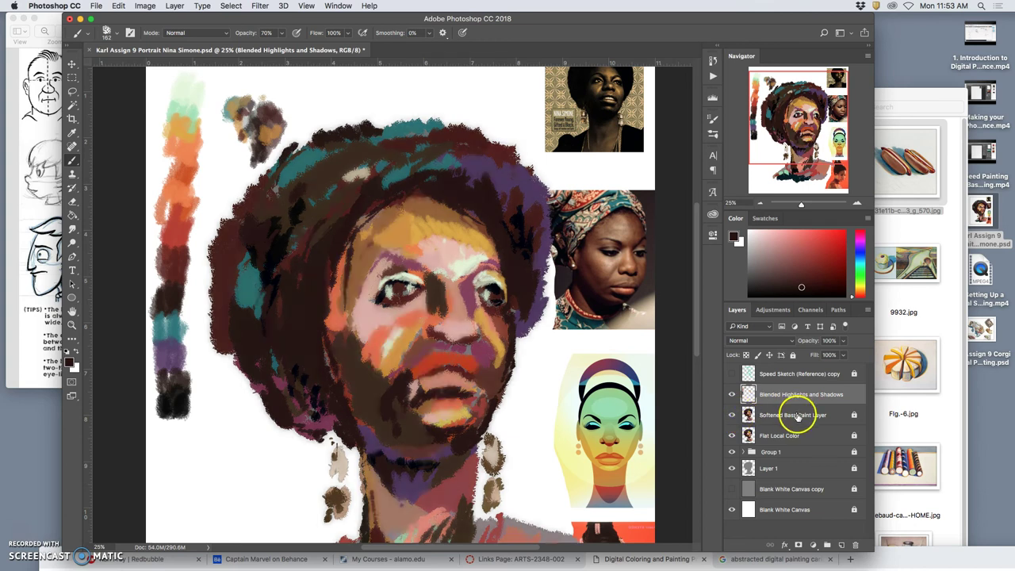
Unlock the Softened Base Paint Layer and lower its opacity to 21%.
{"action": "left_click", "coordinate": [798, 413]}
{"action": "left_click", "coordinate": [793, 355]}
{"action": "left_click", "coordinate": [844, 341]}
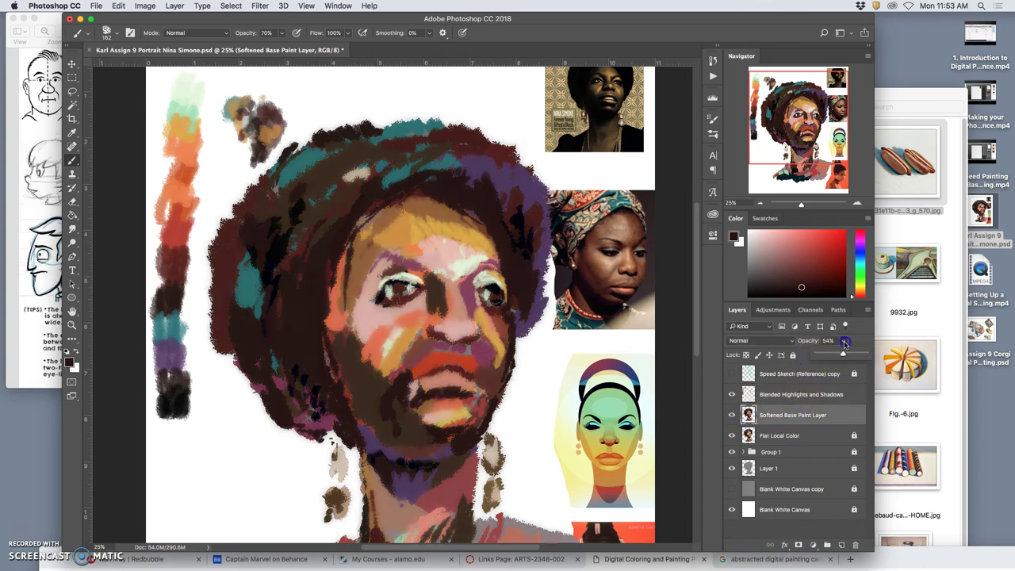
{"action": "left_click_drag", "start_coordinate": [827, 353], "coordinate": [828, 353]}
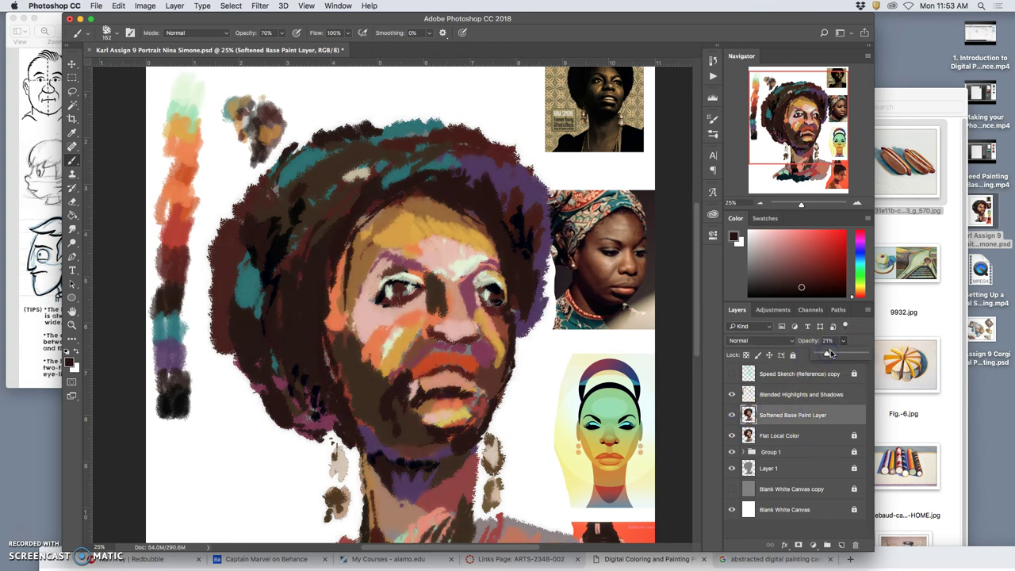